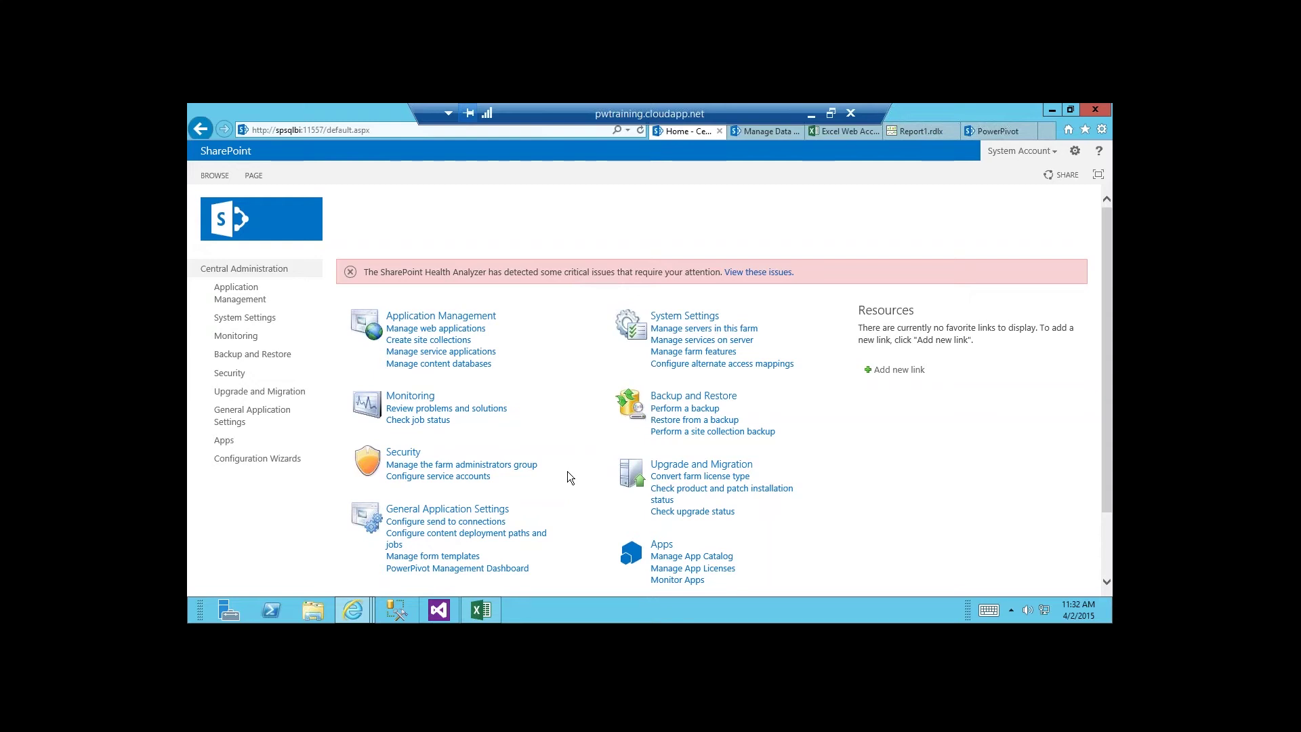
Bring the Excel workbook to the front and switch to Sheet1.
left_click(491, 618)
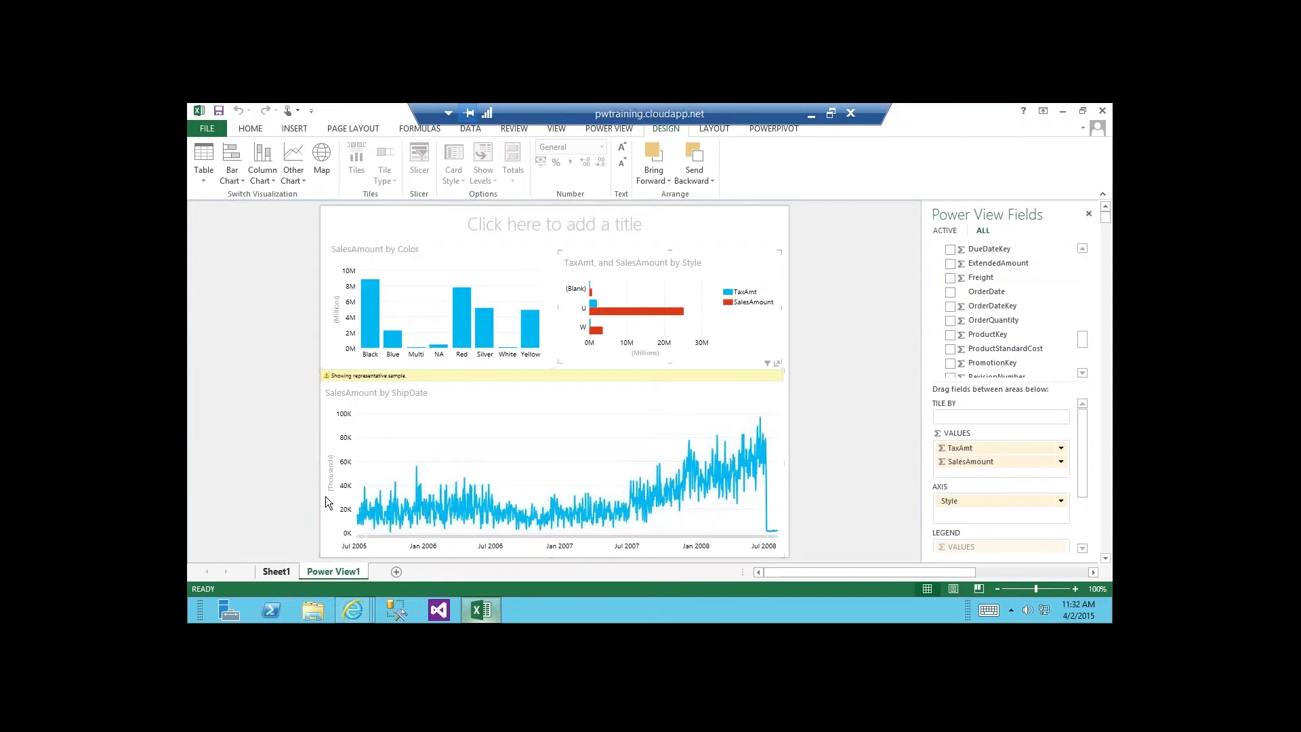
left_click(286, 574)
left_click(283, 575)
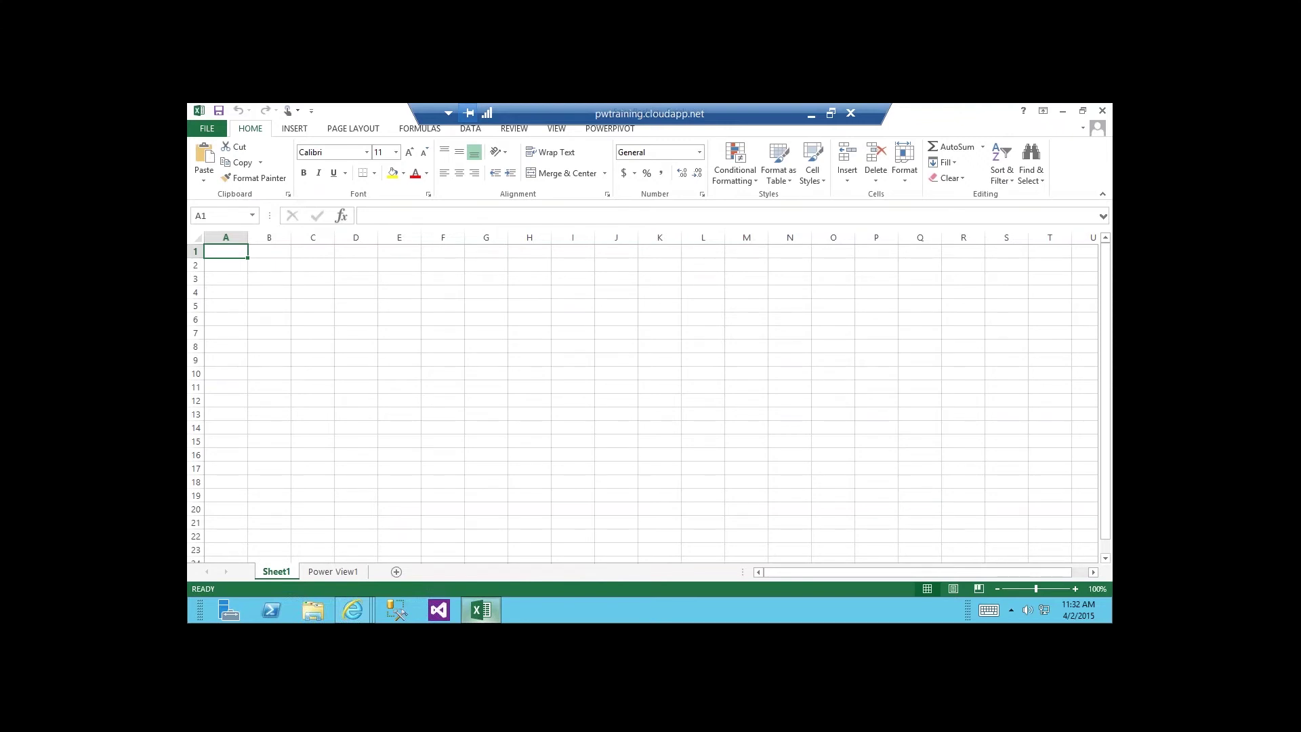
Look over the POWERPIVOT and INSERT ribbon options, then show the Power View1 sales charts.
left_click(610, 129)
left_click(295, 131)
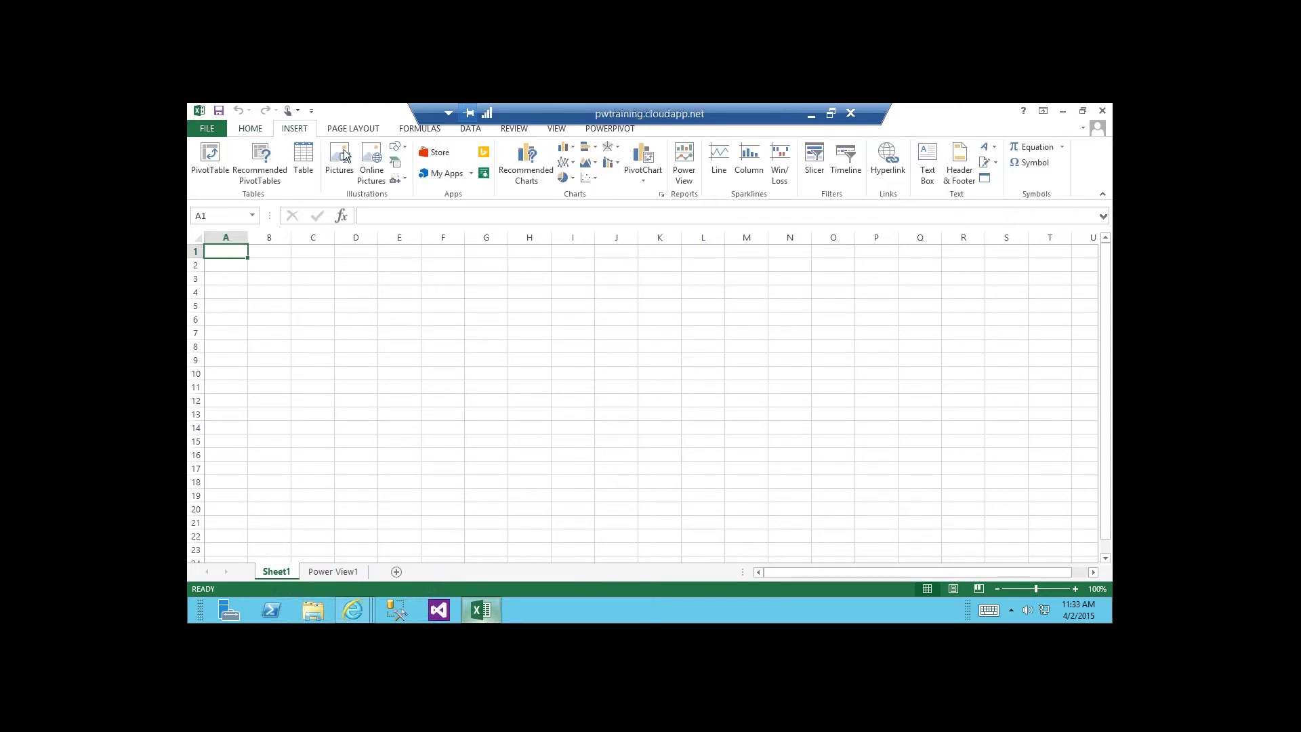
left_click(687, 184)
left_click(609, 128)
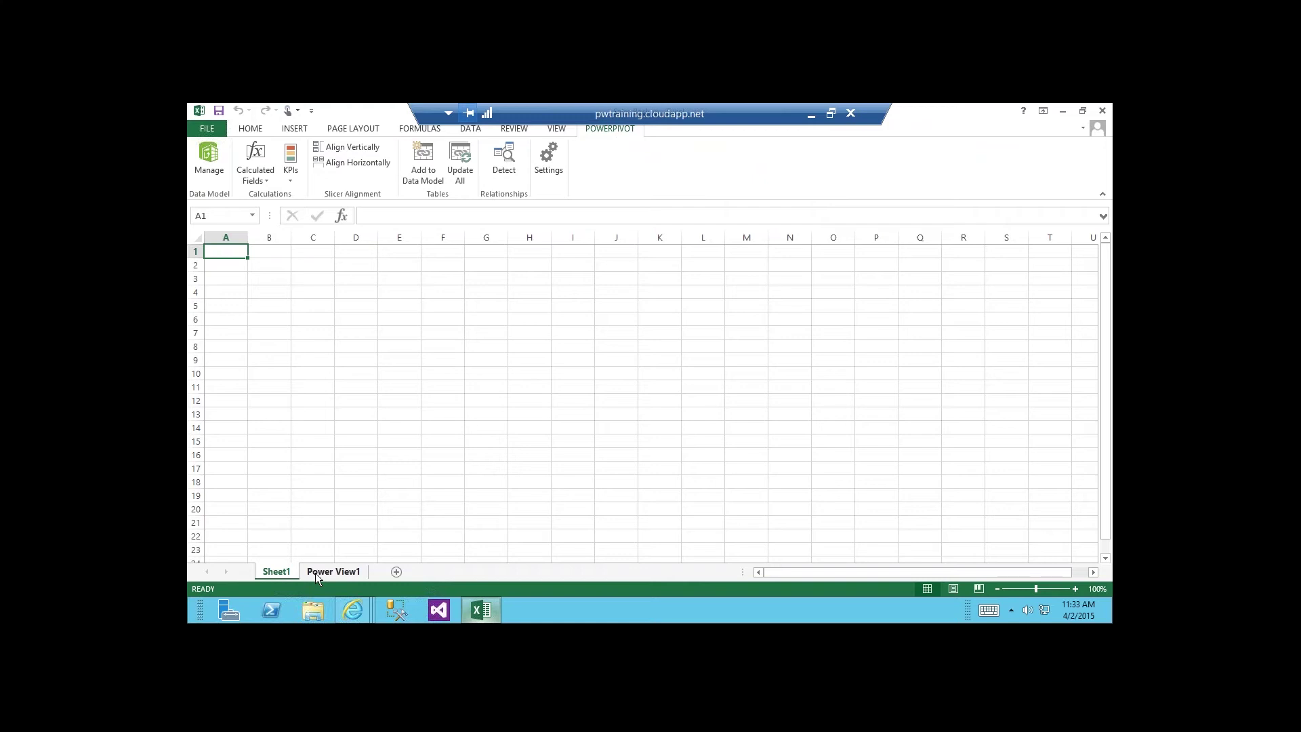
left_click(315, 572)
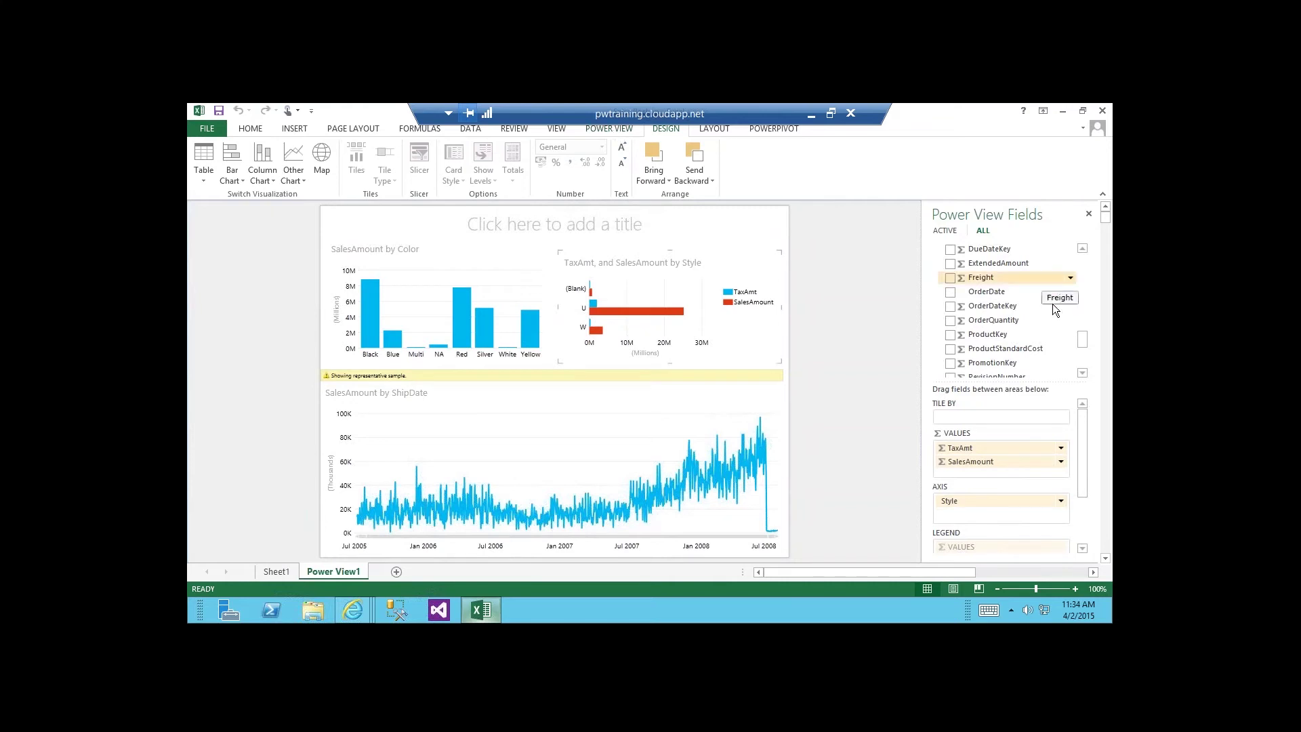
mouse_move(1082, 337)
left_mouse_down()
mouse_move(1082, 294)
mouse_move(1081, 320)
left_mouse_up()
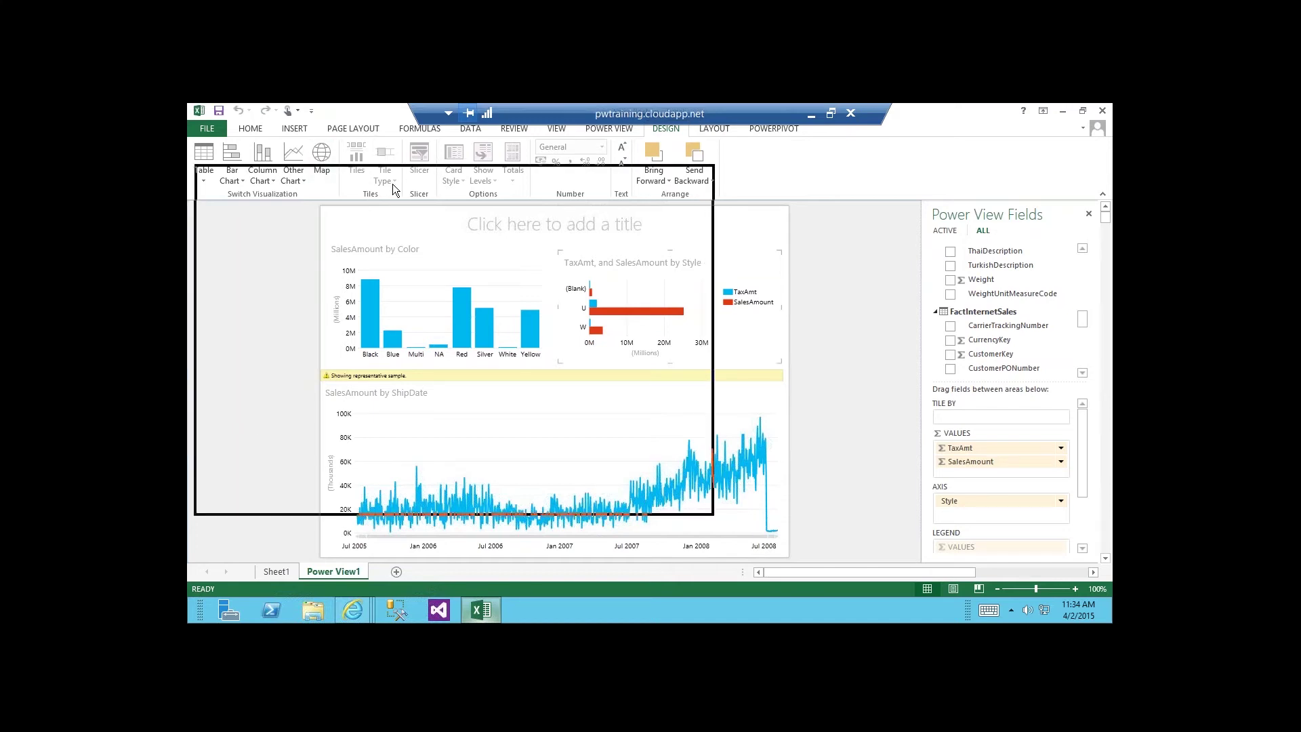
left_click_drag(392, 184, 393, 184)
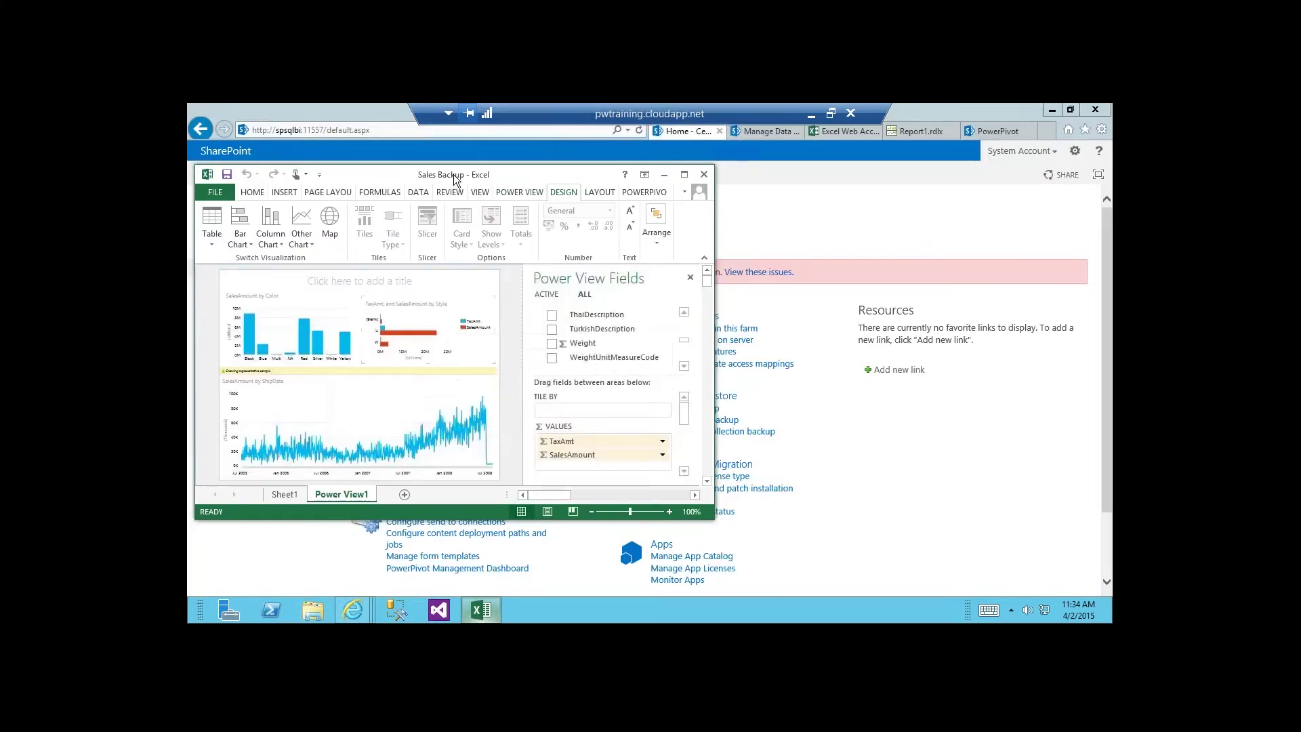
double_click(454, 174)
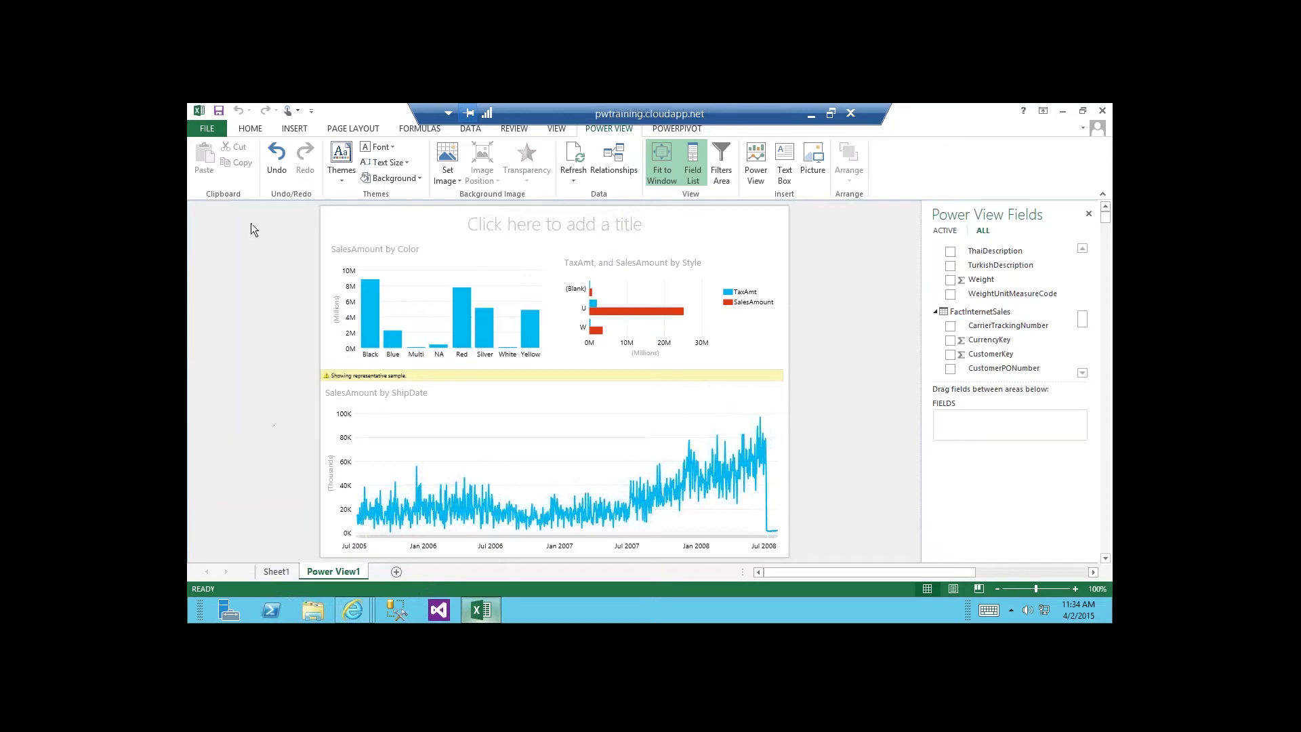
Open the Save As page to see where Sales Backup can be saved.
left_click(216, 131)
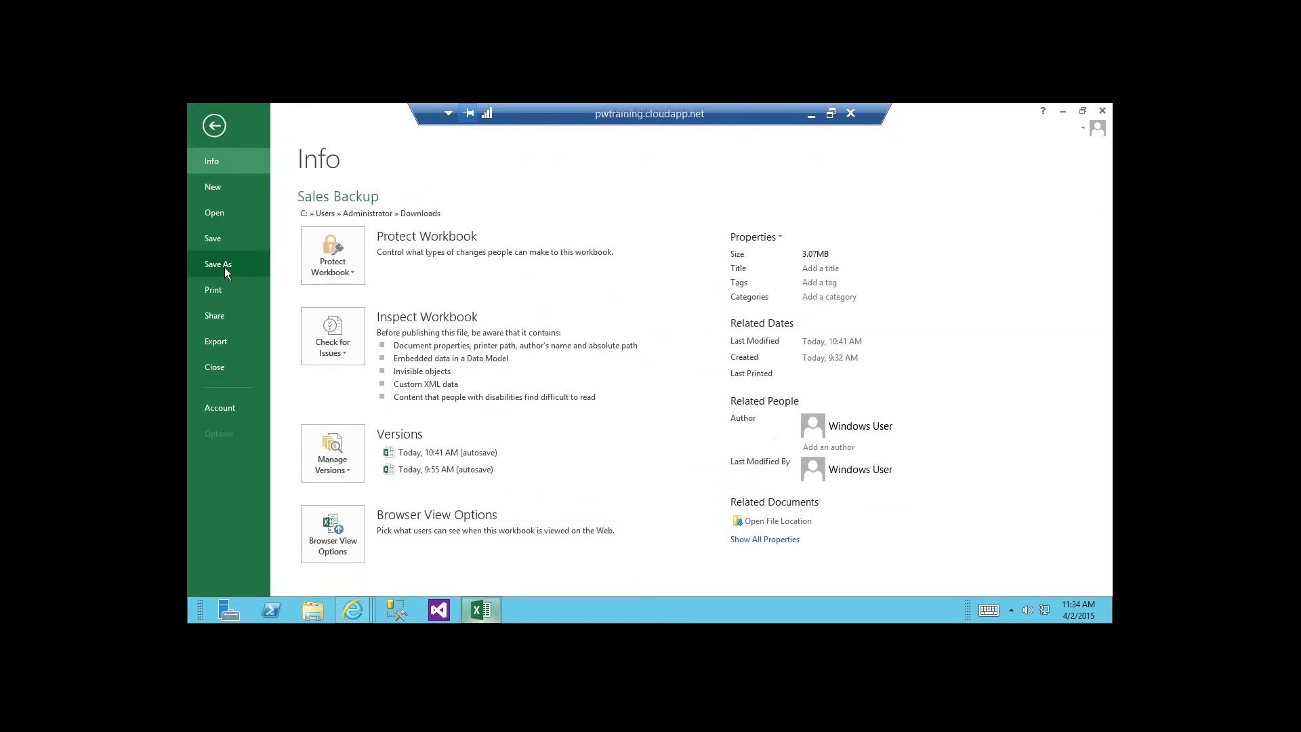
left_click(225, 267)
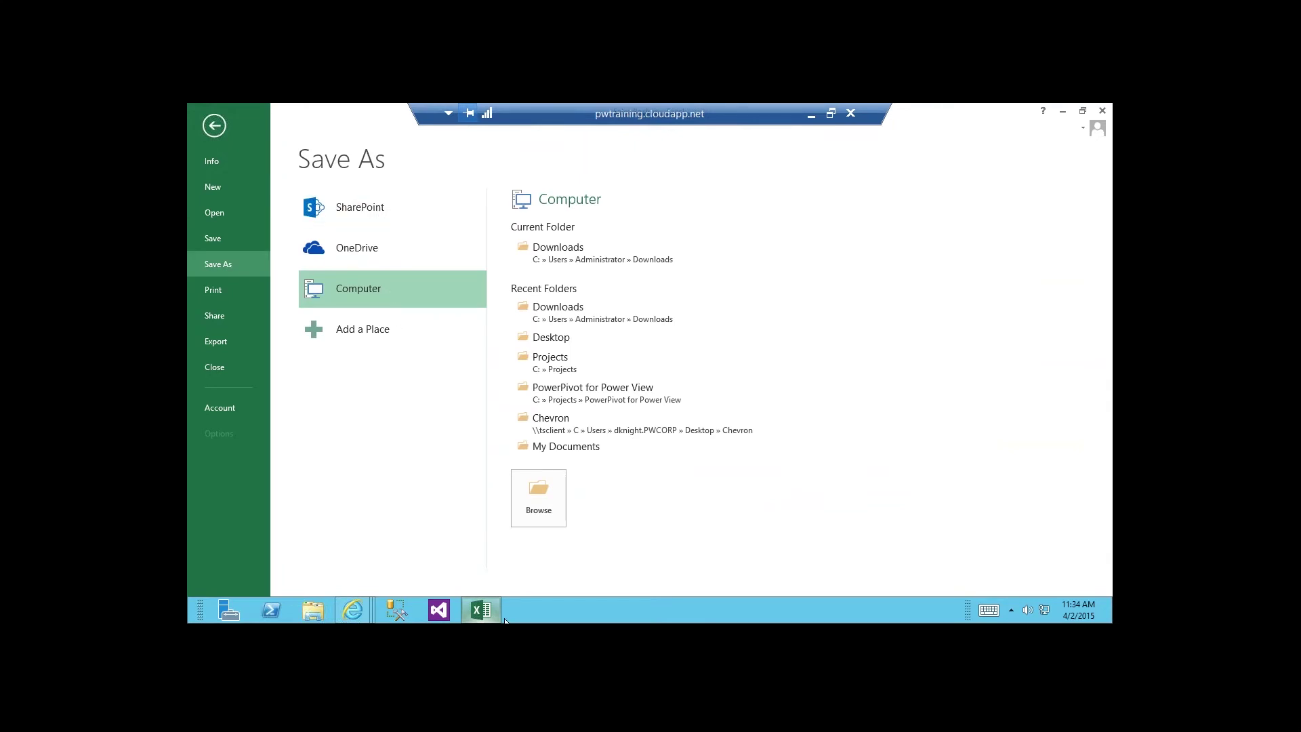
left_click(359, 612)
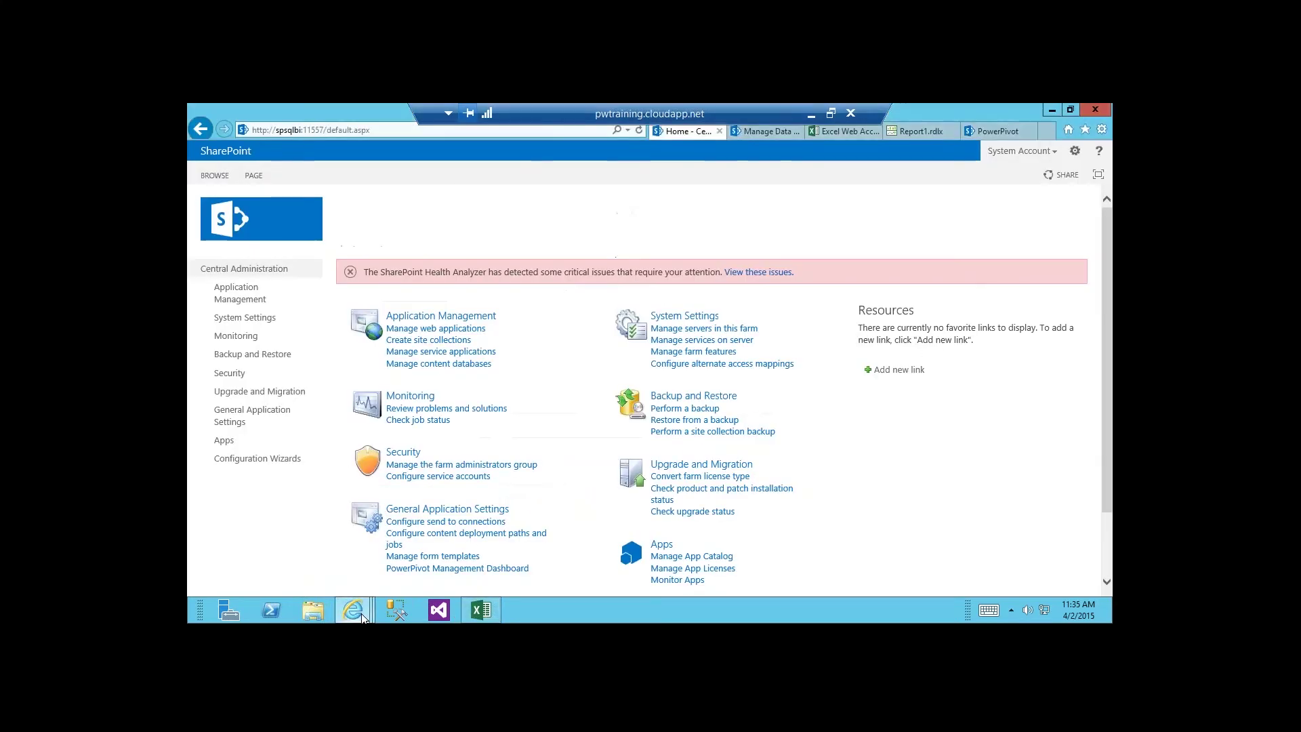
left_click(839, 128)
left_click(992, 131)
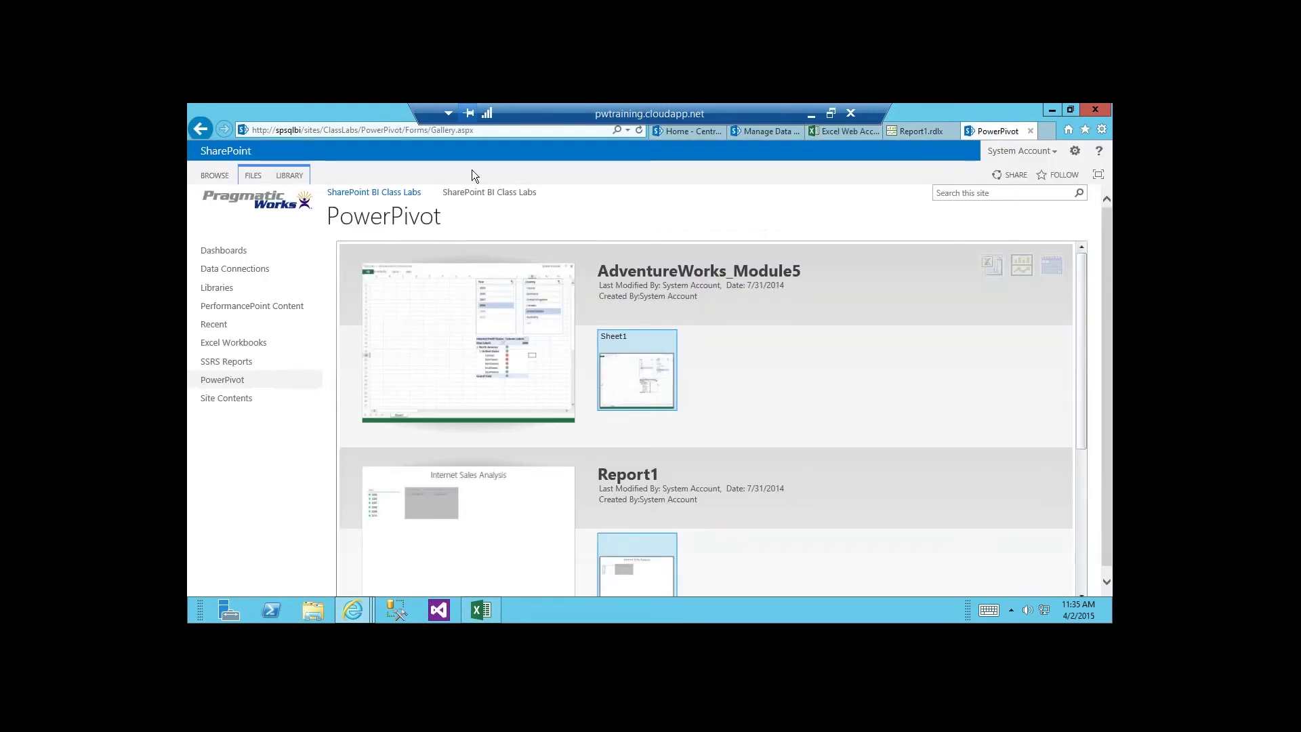
left_click(254, 176)
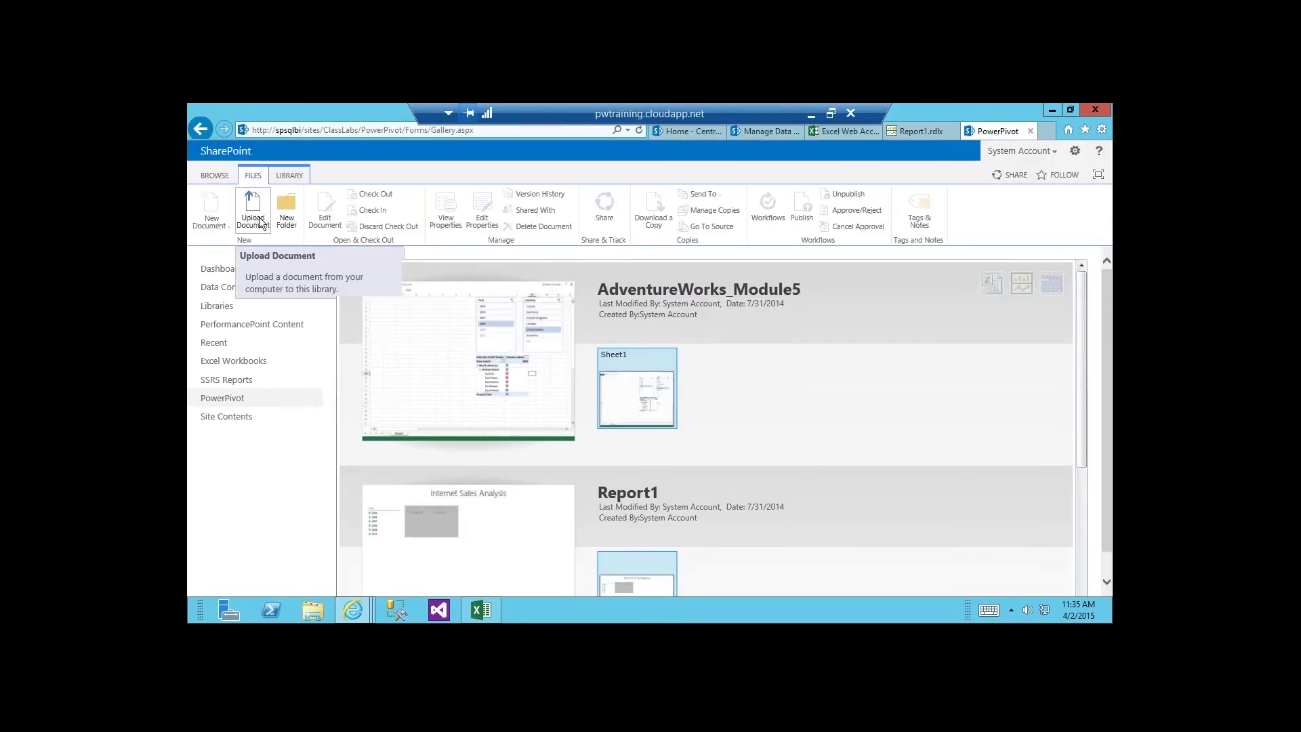
left_click_drag(1085, 353, 1082, 461)
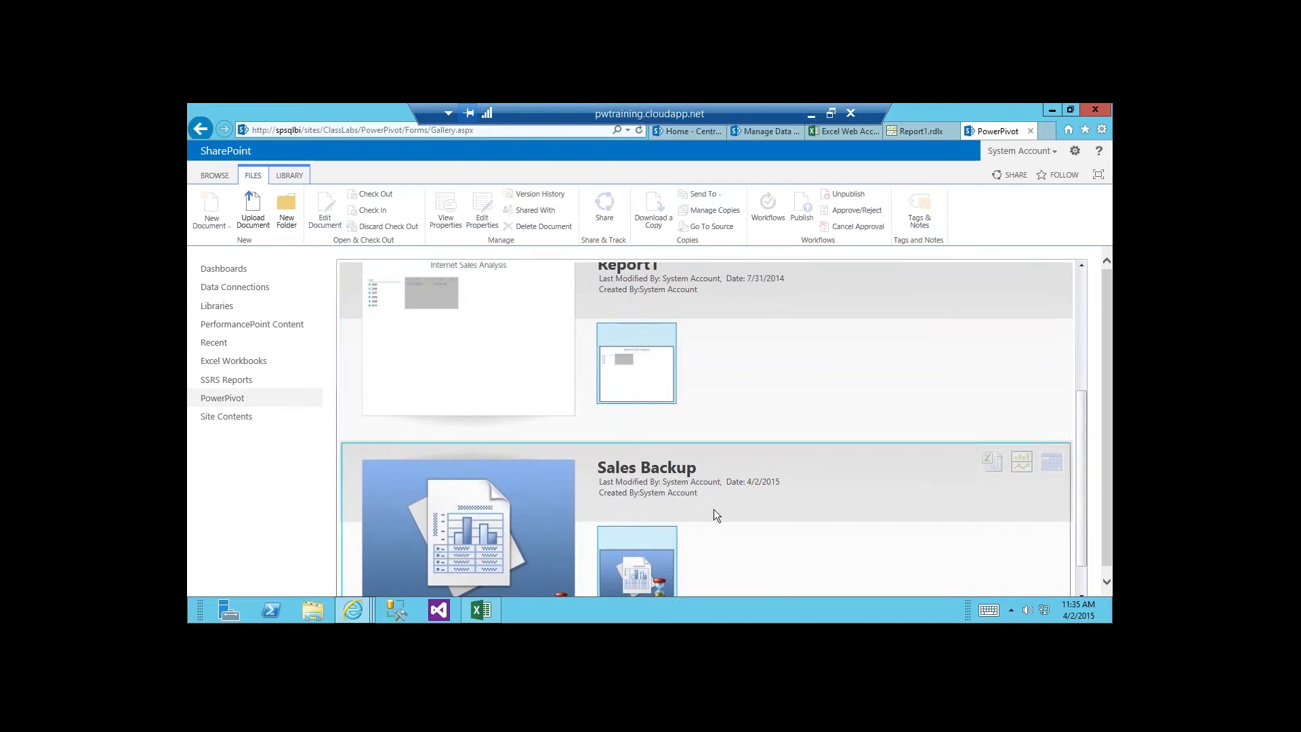
left_click(681, 132)
scroll(535, 406, "down", 2)
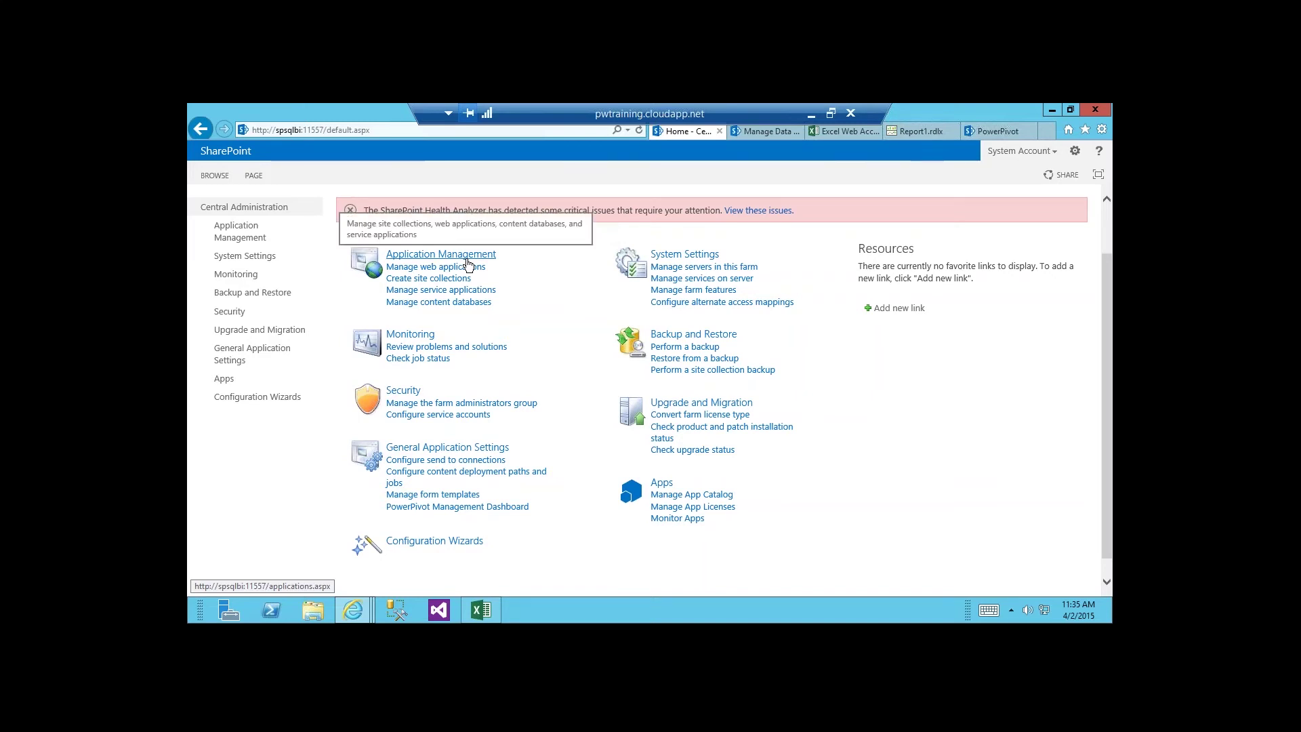
Go to Manage service applications and open the Default PowerPivot Service Application.
left_click(467, 263)
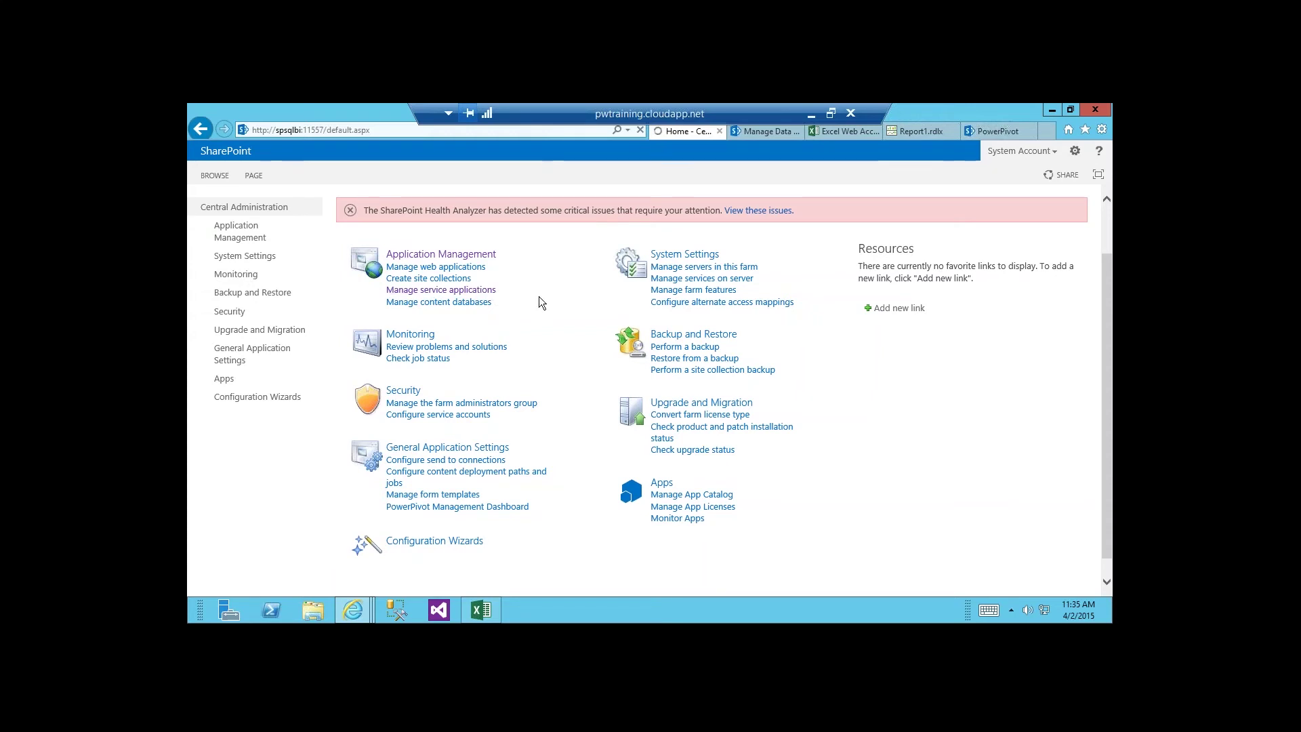
left_click(475, 293)
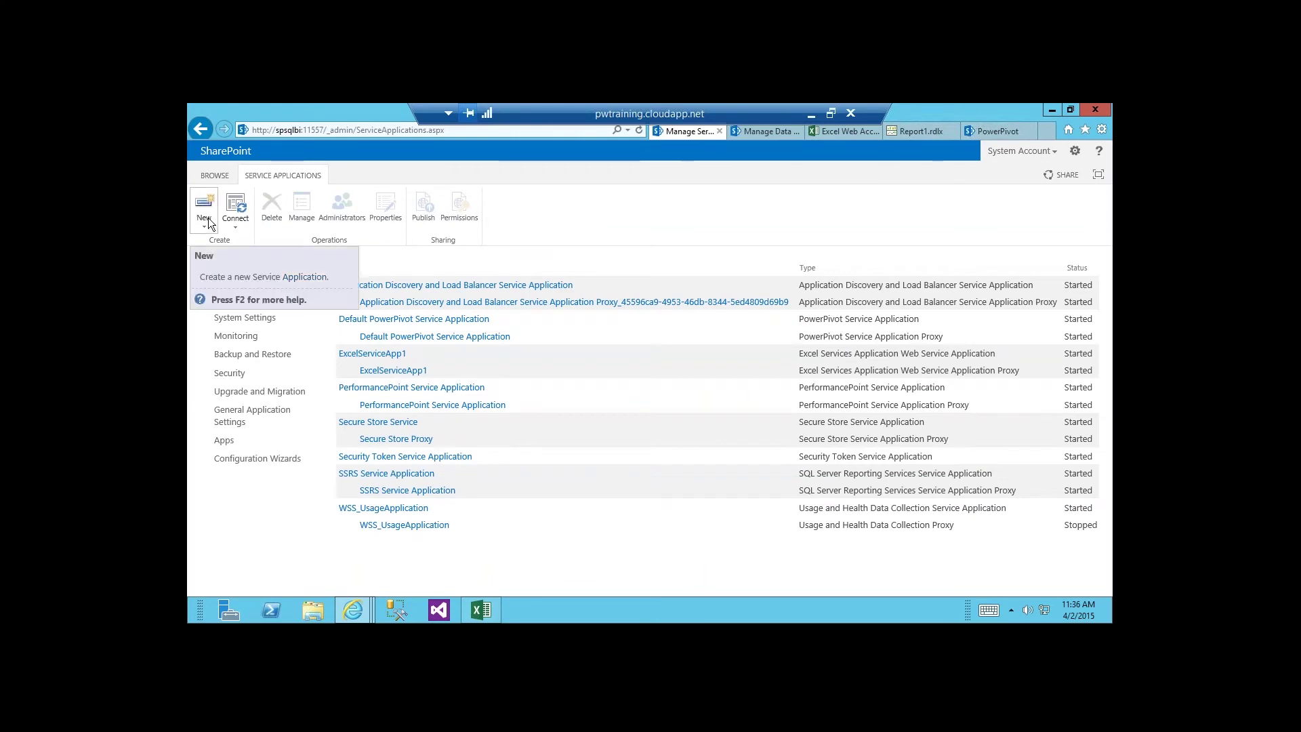
left_click(405, 328)
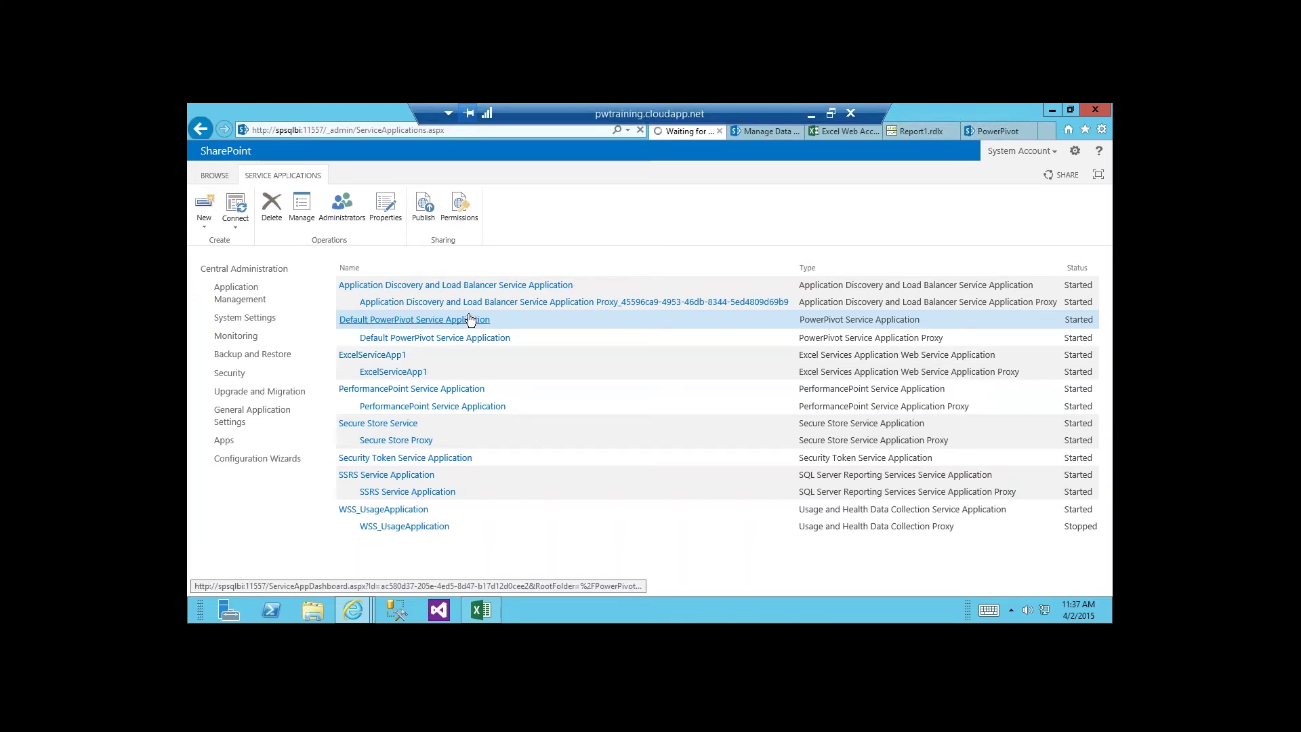
left_click(755, 136)
left_click(839, 130)
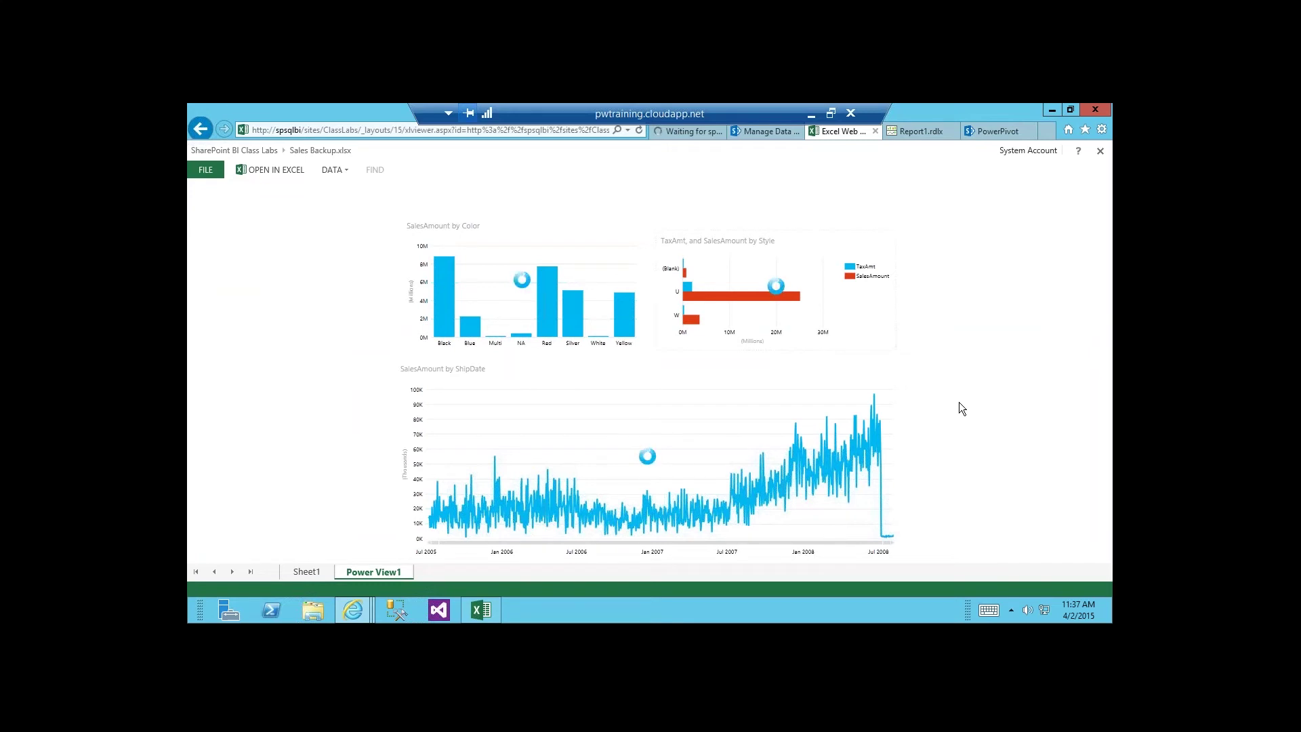
left_click(549, 299)
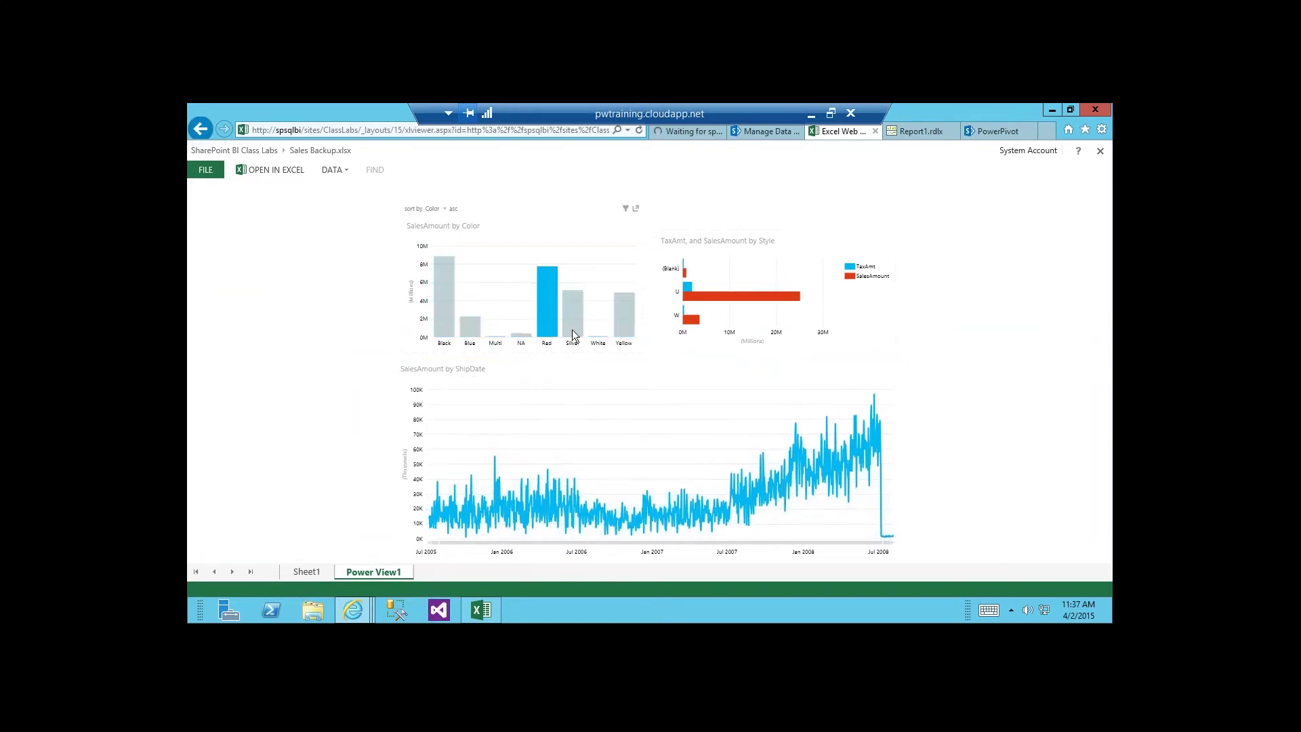
left_click(572, 329)
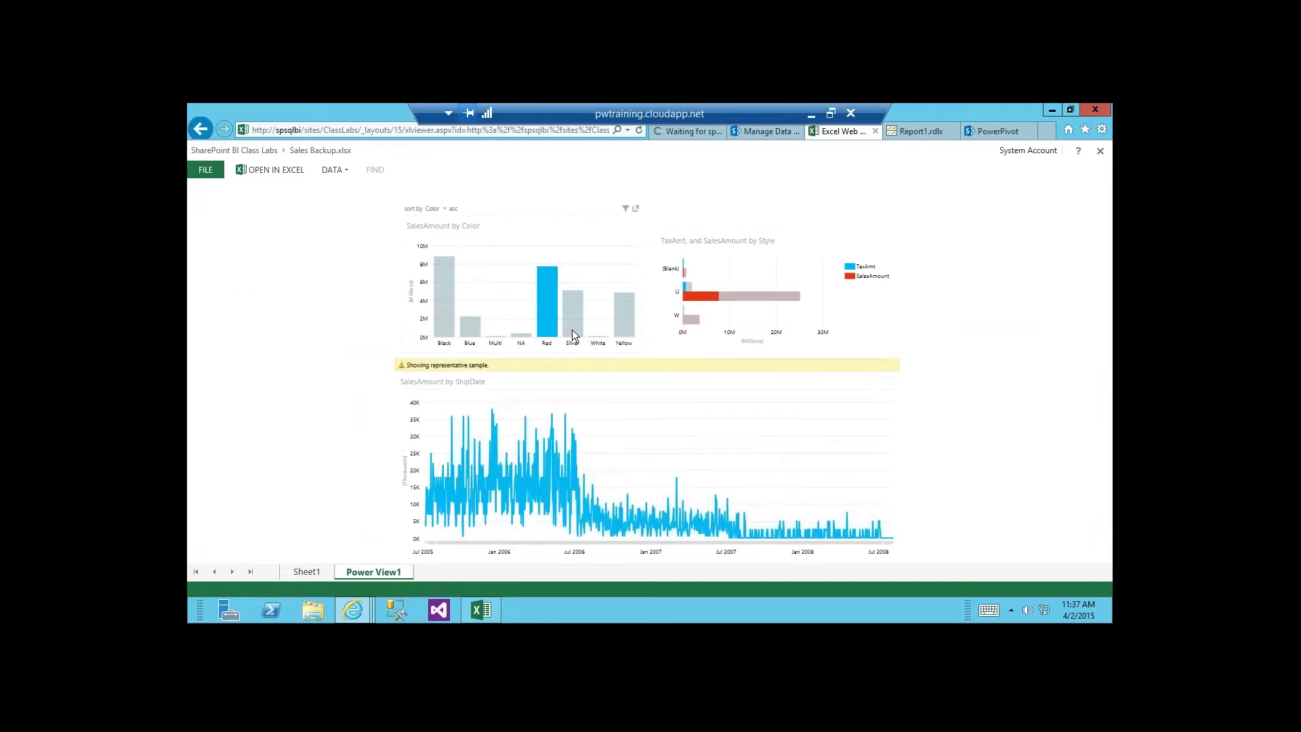
left_click(550, 330, "ctrl")
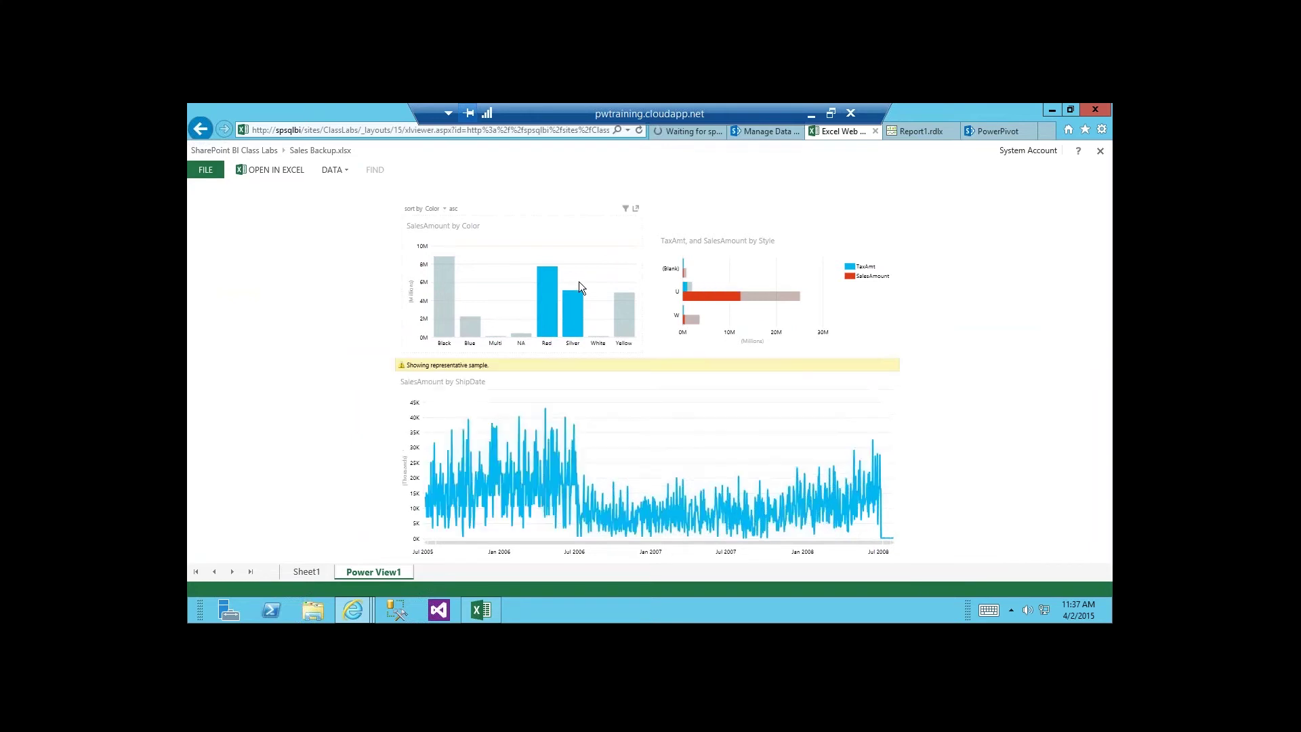
mouse_move(548, 316)
left_click(334, 170)
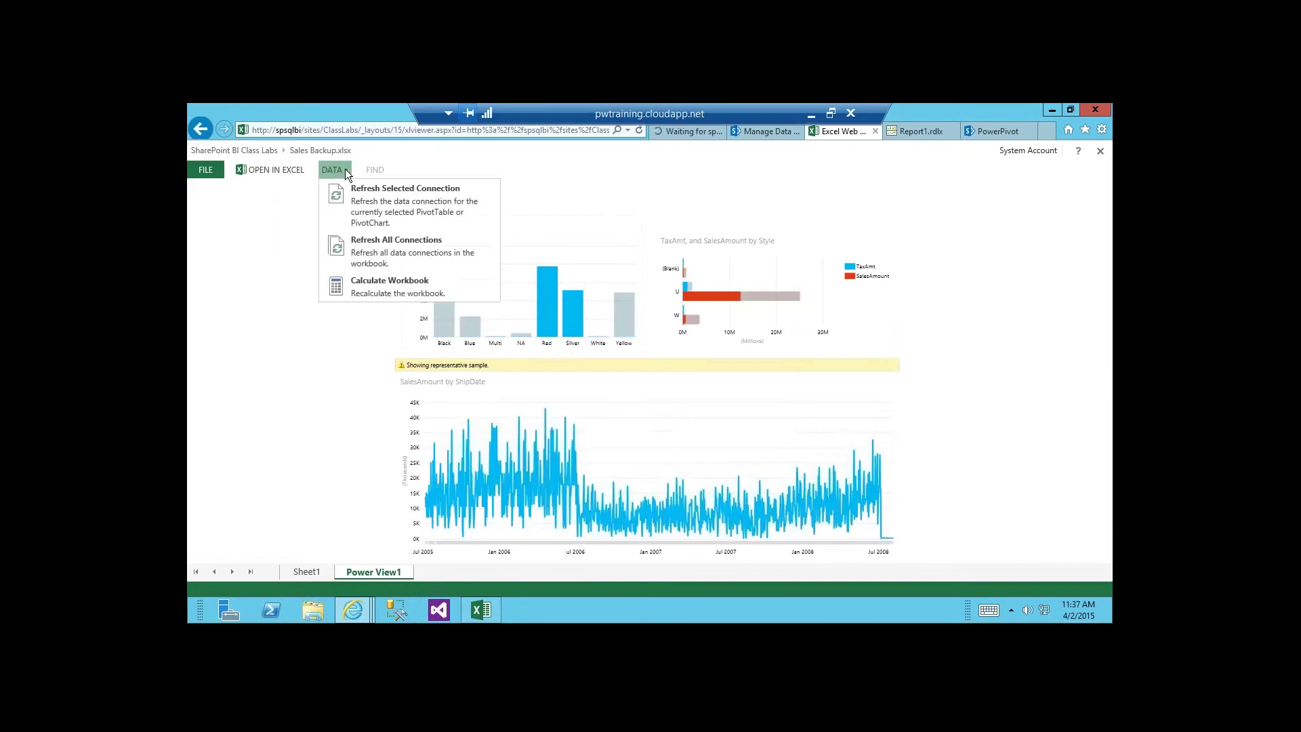
left_click(346, 416)
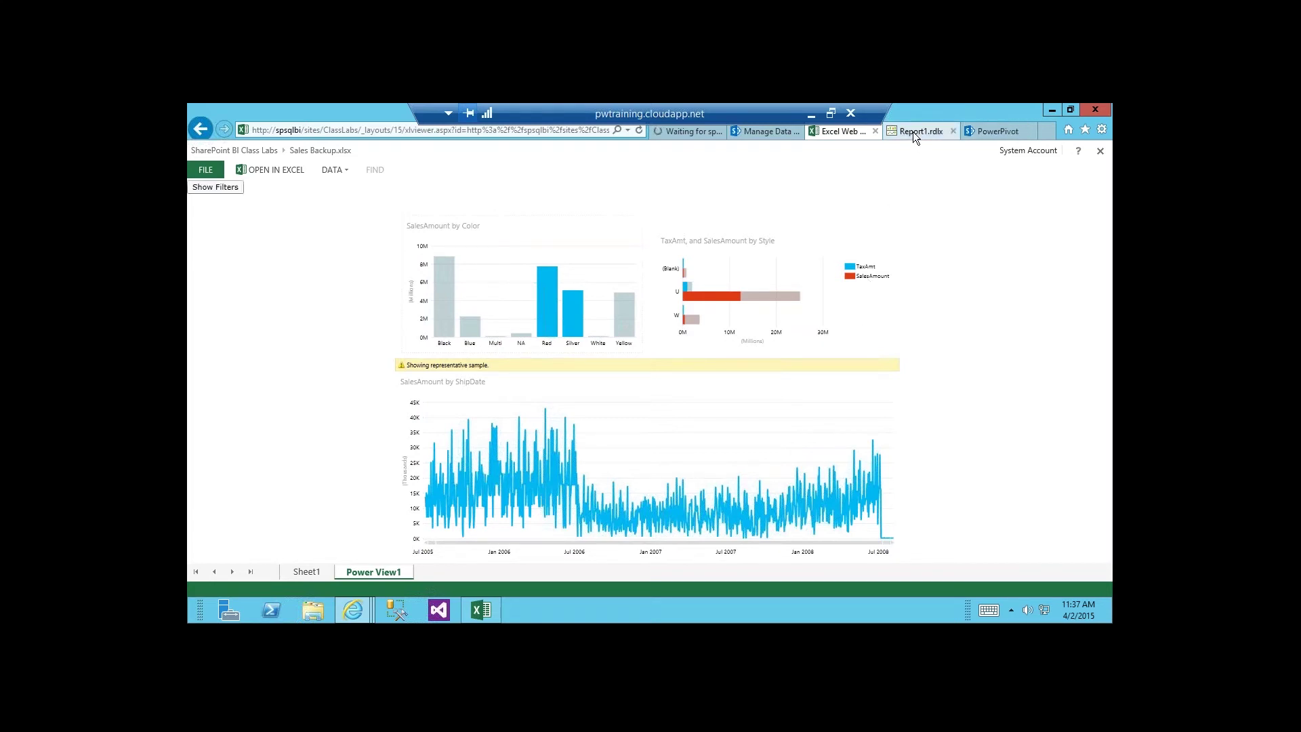
left_click(985, 133)
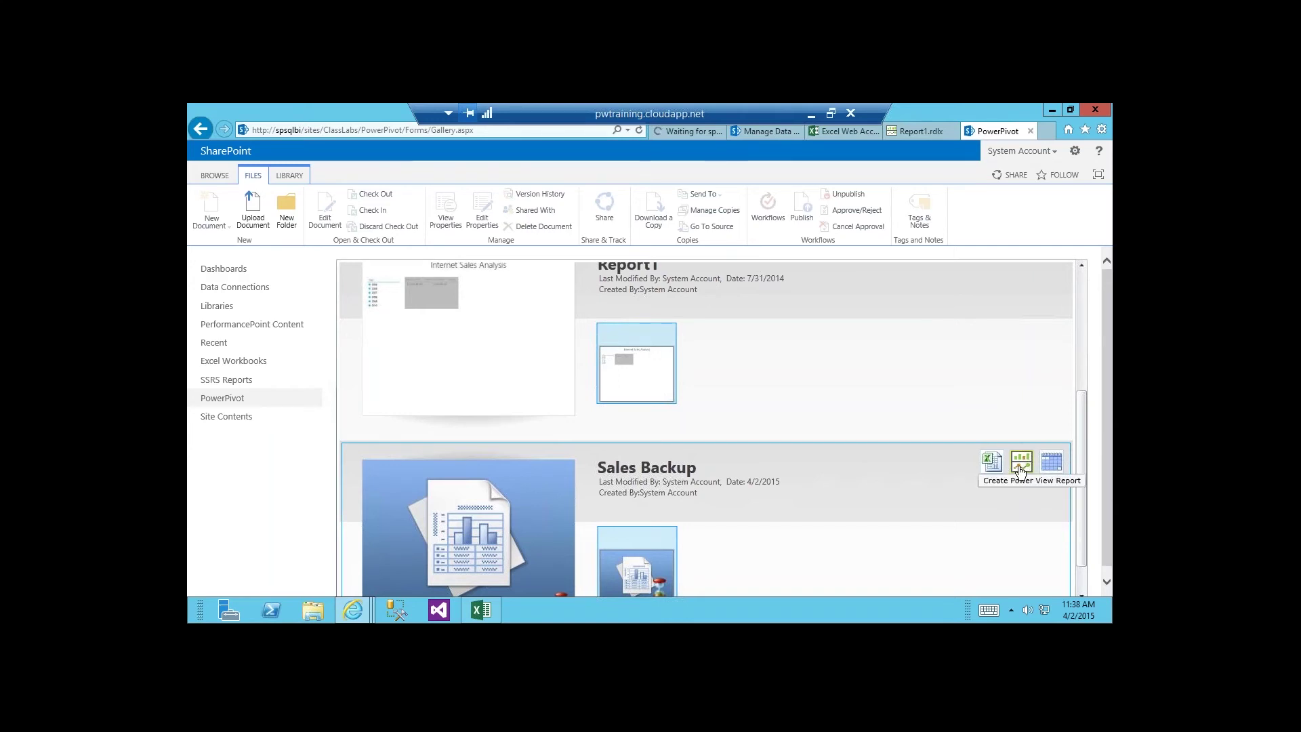
Create a Power View report on Sales Backup with a FactInternetSales ExtendedAmount table totalling $29,358,677.22.
left_click(919, 136)
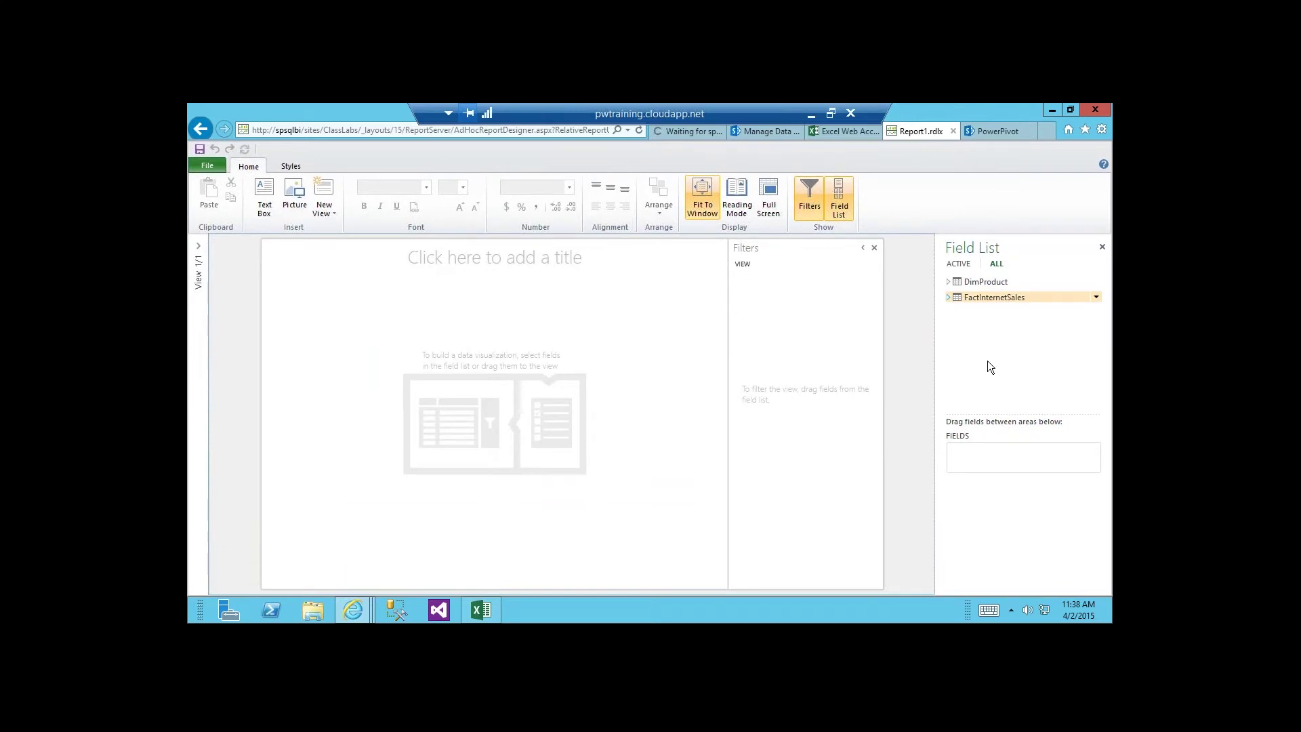
left_click(962, 298)
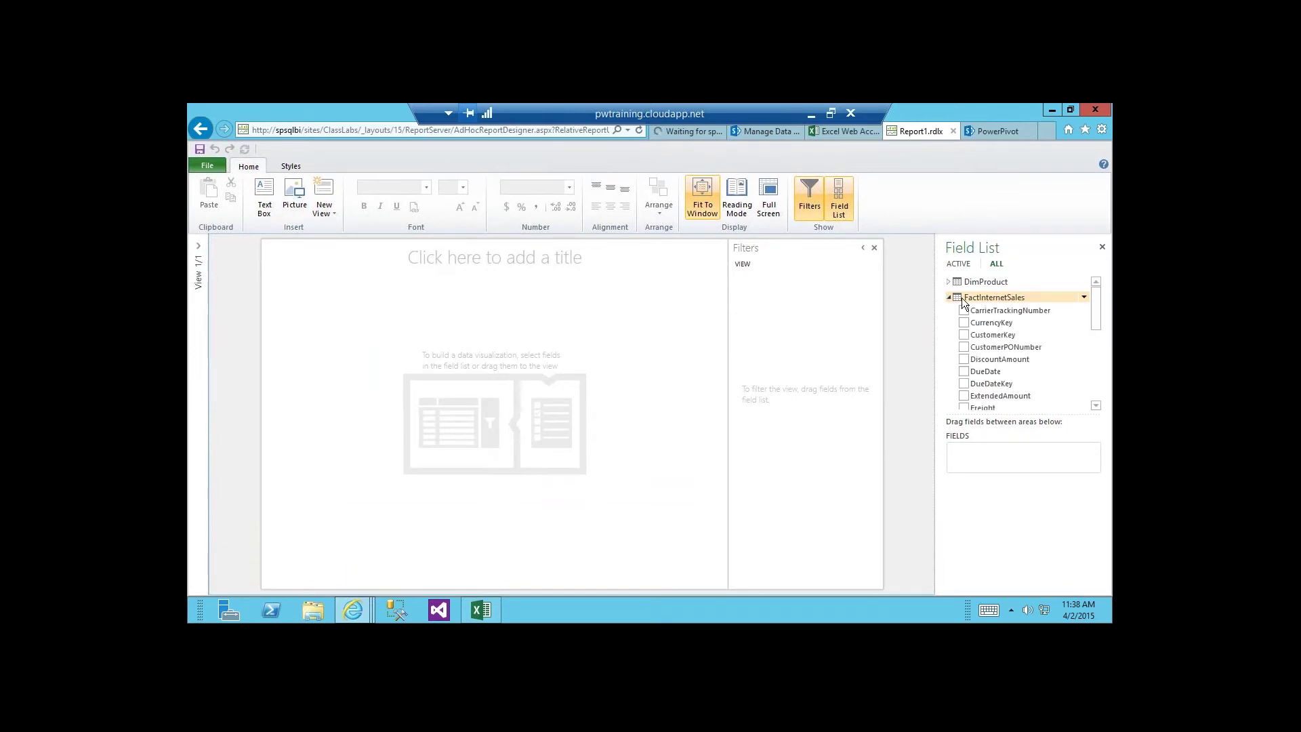
left_click(1095, 406)
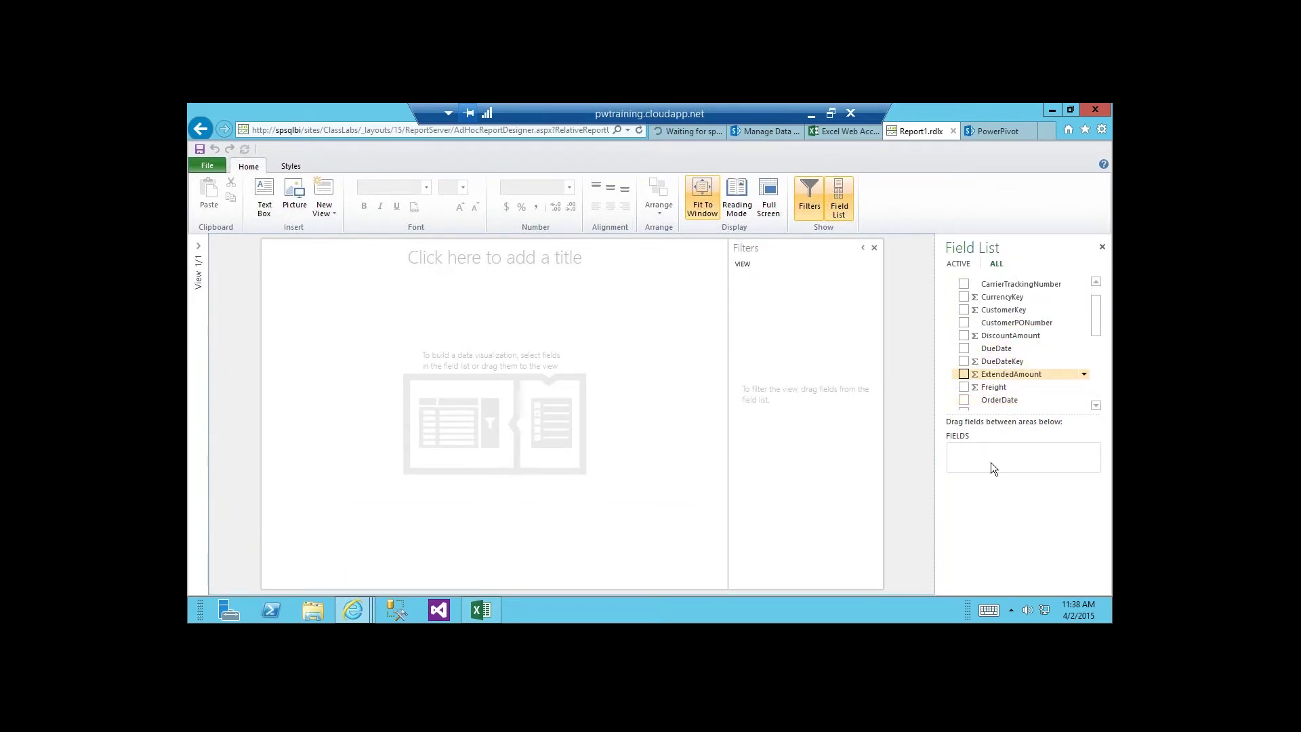
left_click(964, 374)
left_click(1098, 284)
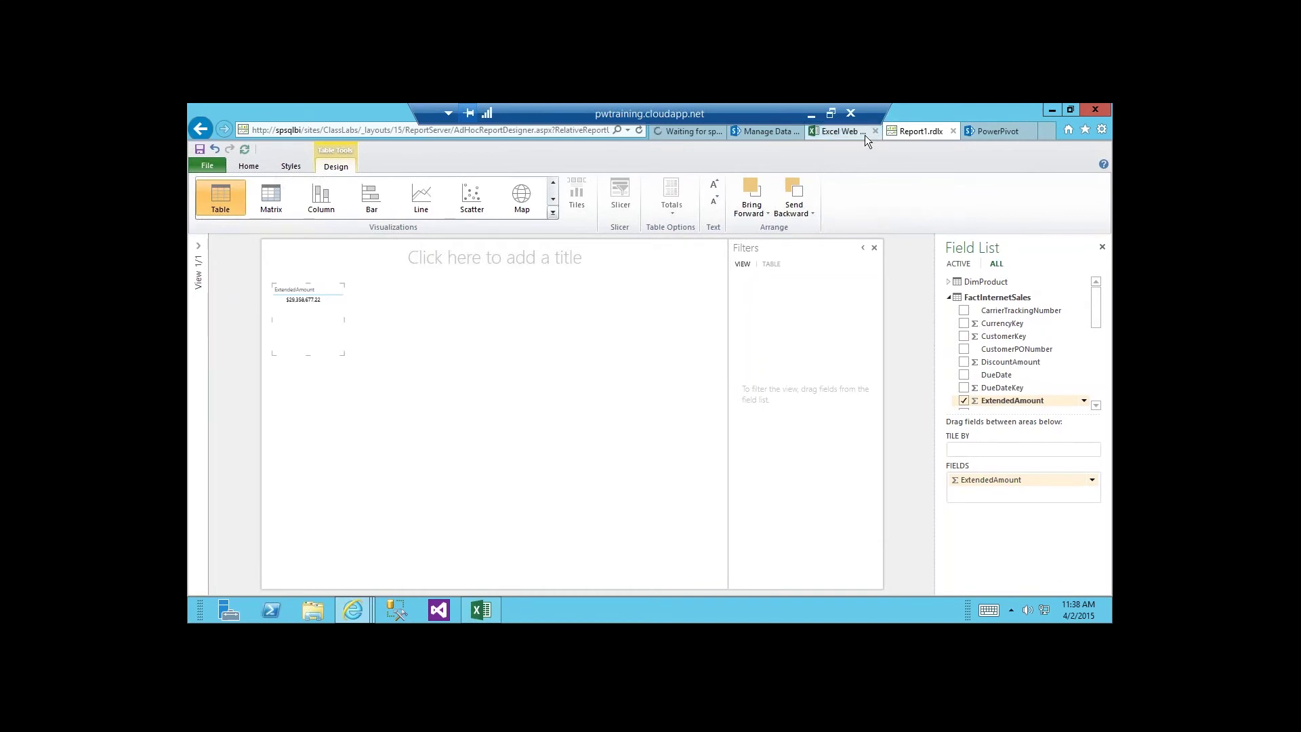
Enable data refresh for Sales Backup and review its Credentials and Data Sources settings.
left_click(753, 133)
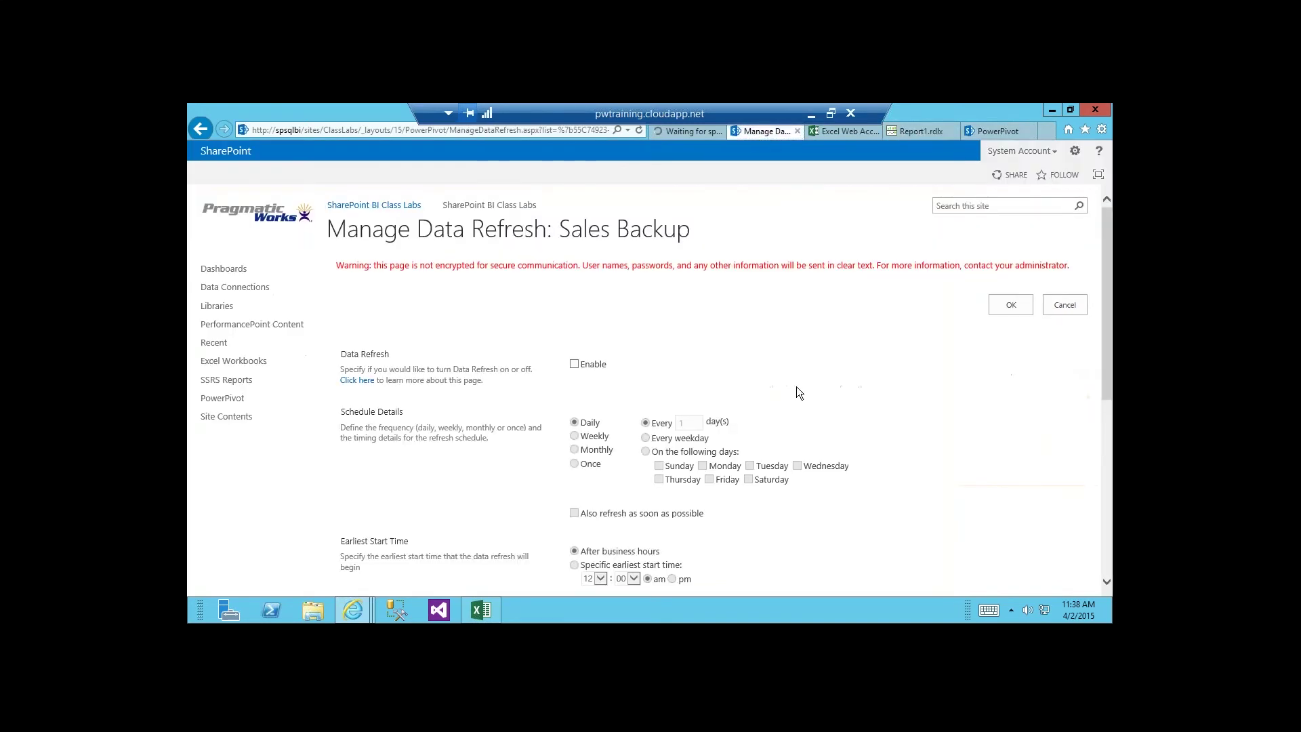
left_click(998, 131)
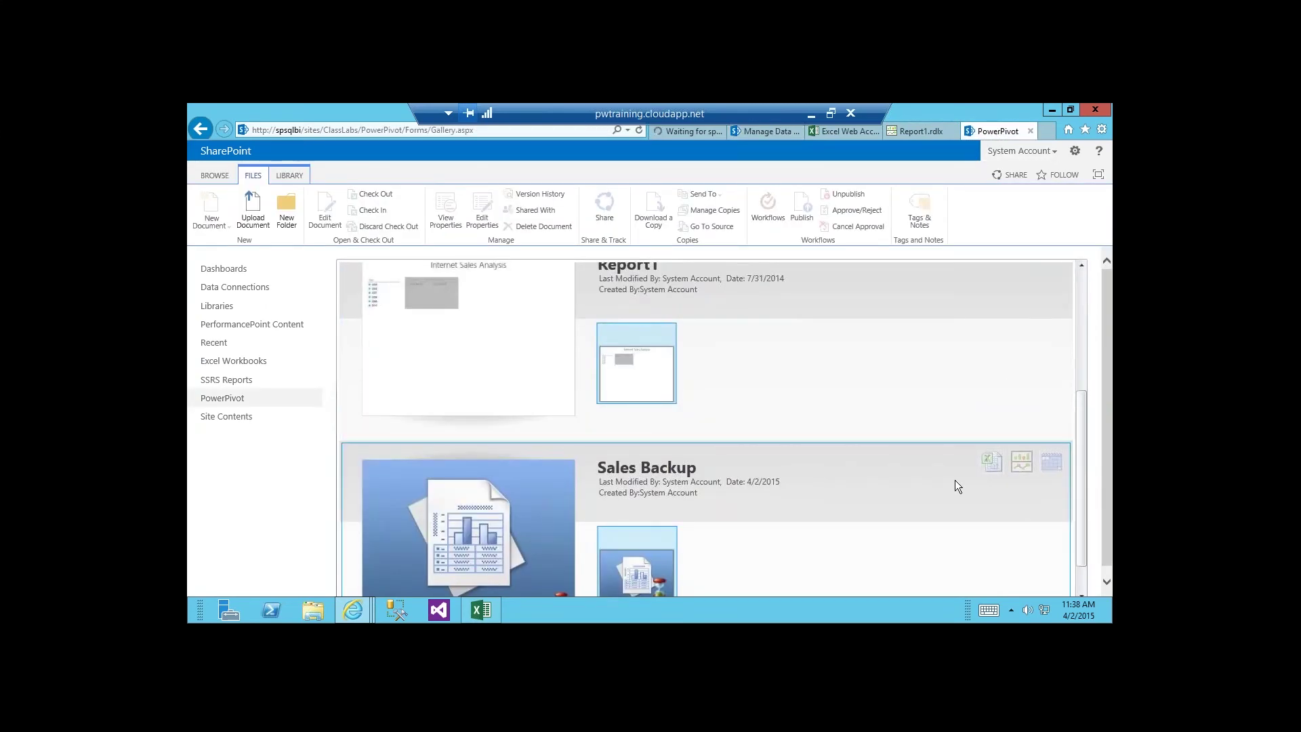
left_click(1055, 466)
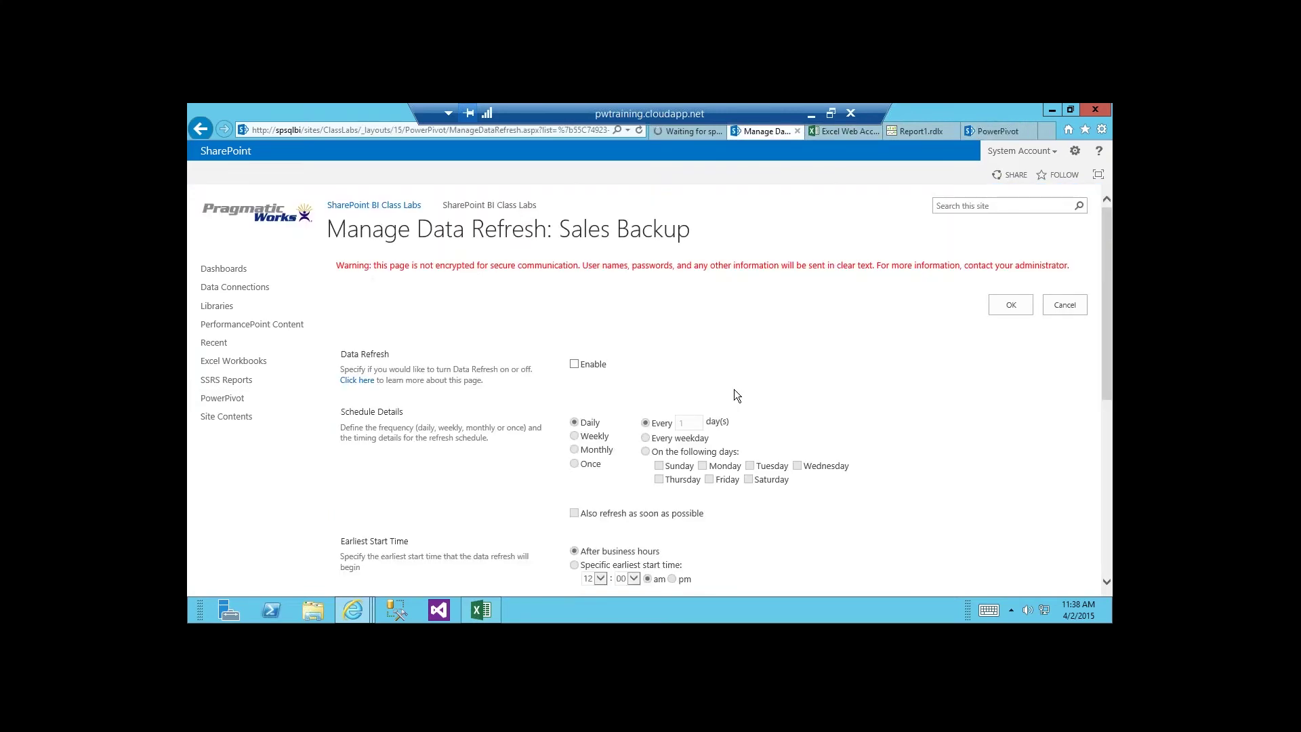
scroll(737, 396, "down", 2)
left_click(574, 241)
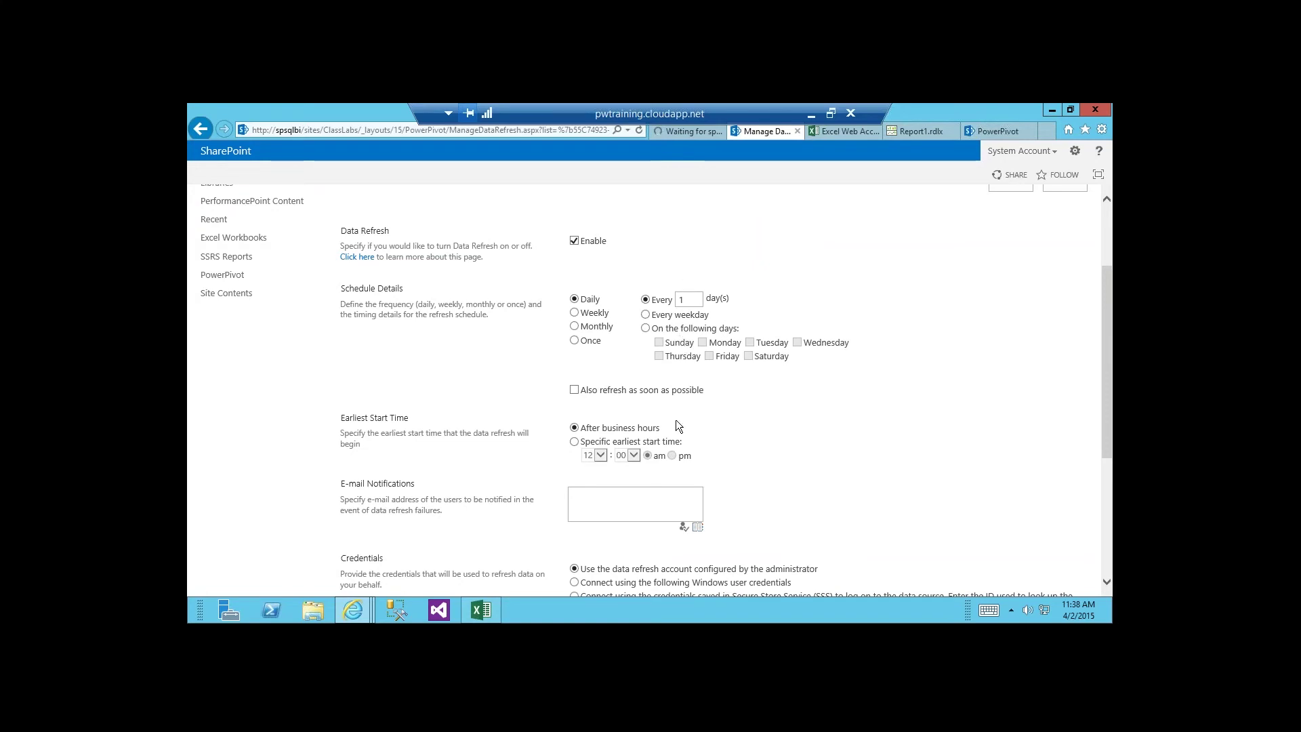
scroll(662, 429, "down", 3)
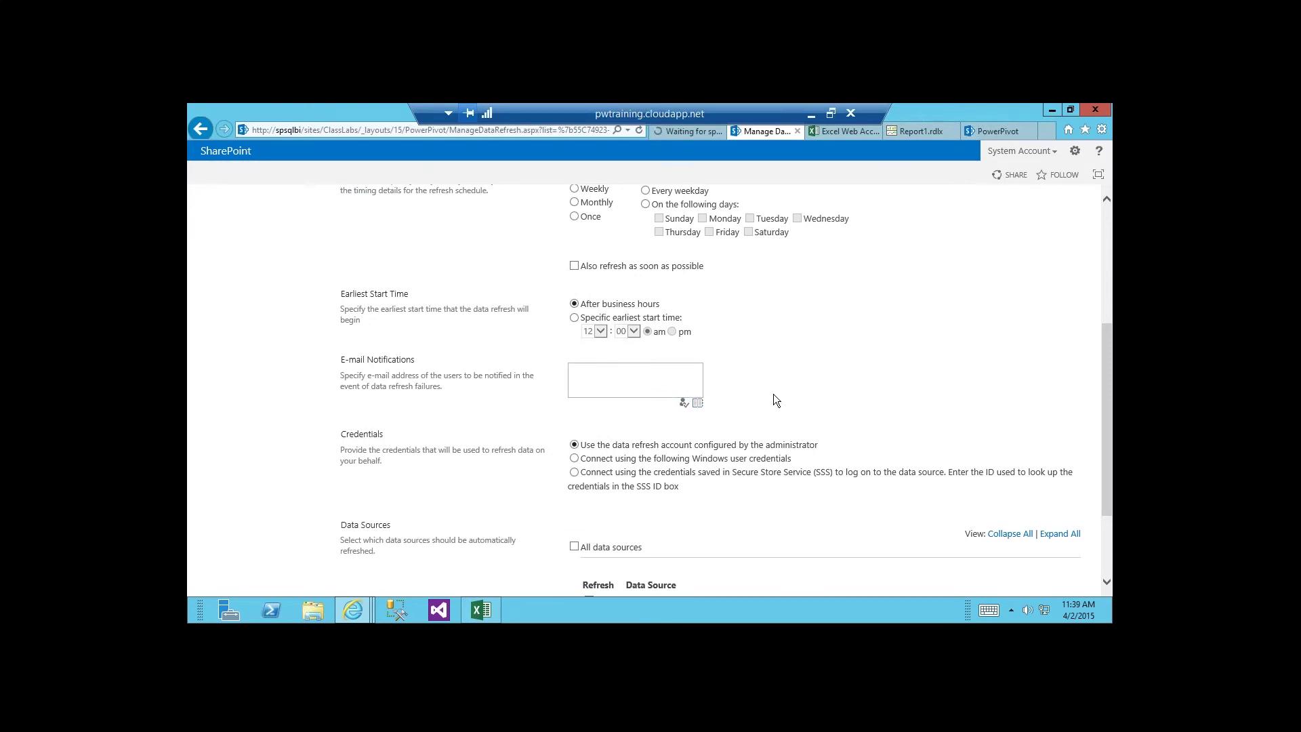
scroll(774, 401, "down", 3)
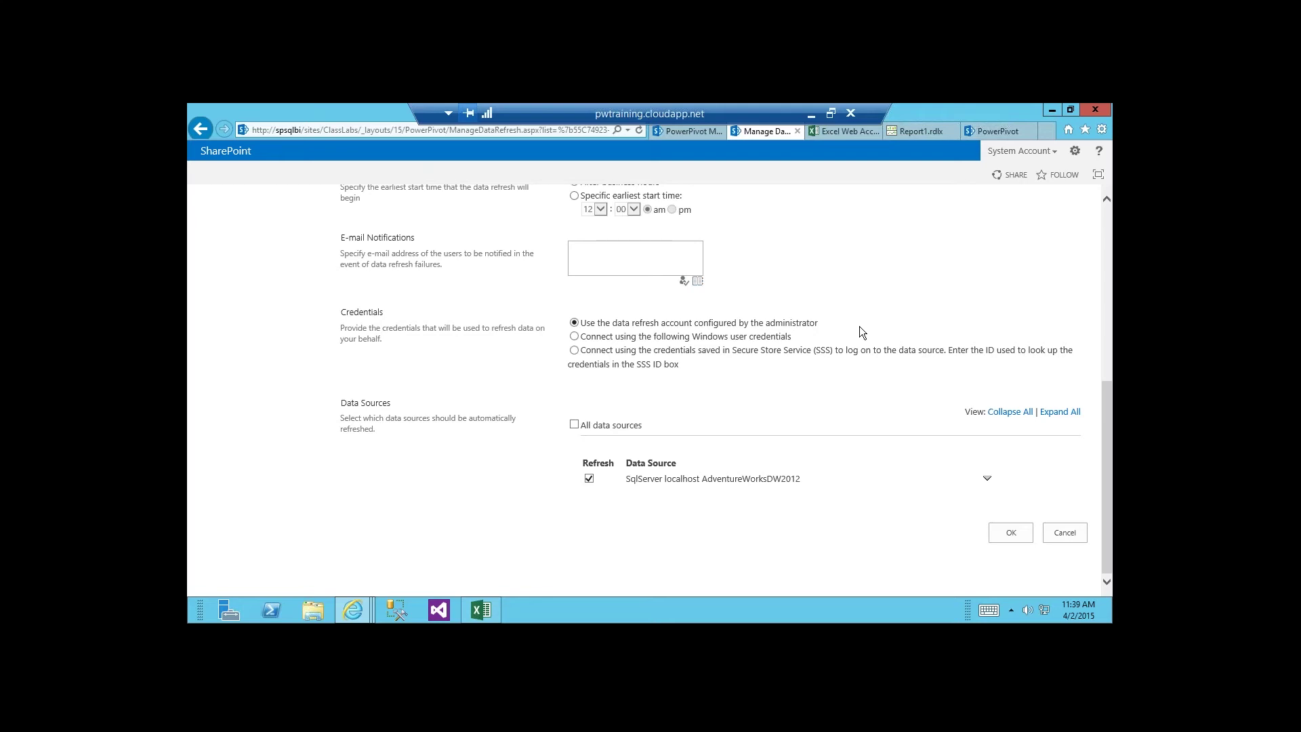
Scroll through the PowerPivot Management Dashboard's Server Health and Workbook Activity charts.
left_click(689, 135)
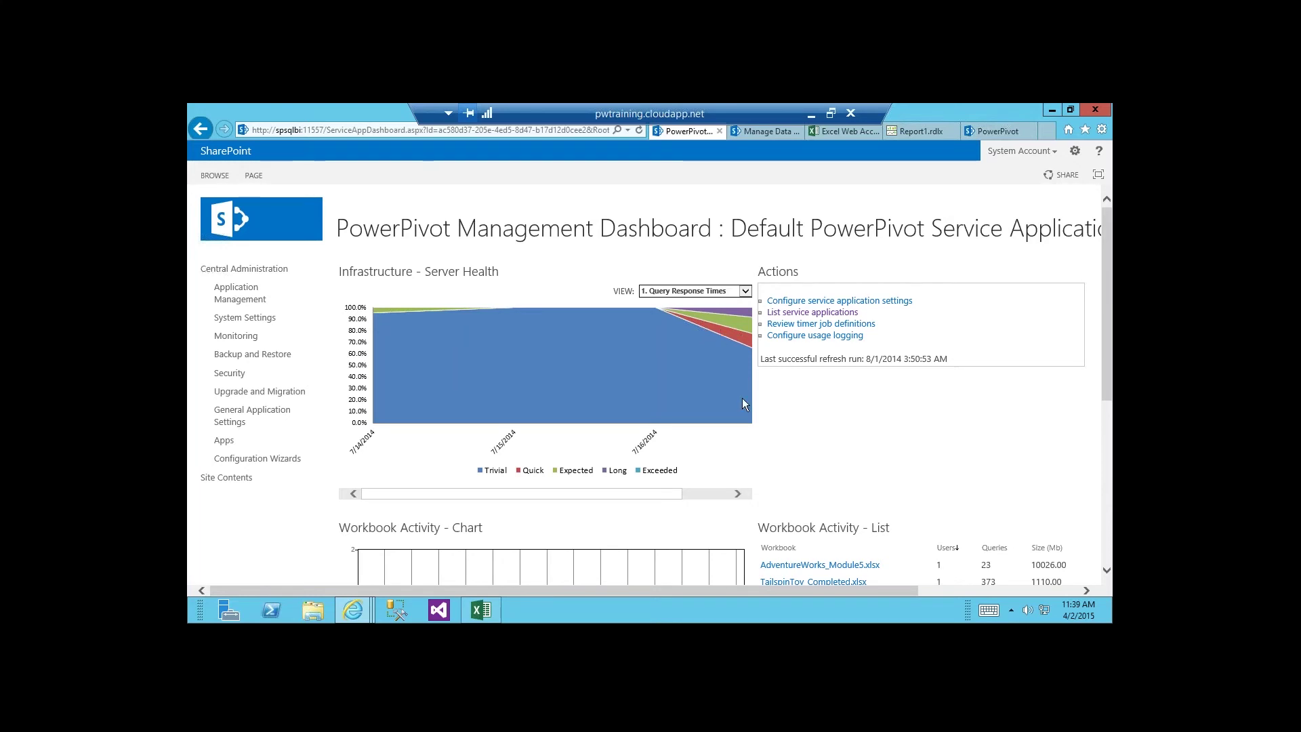
scroll(742, 397, "down", 1)
scroll(742, 400, "down", 1)
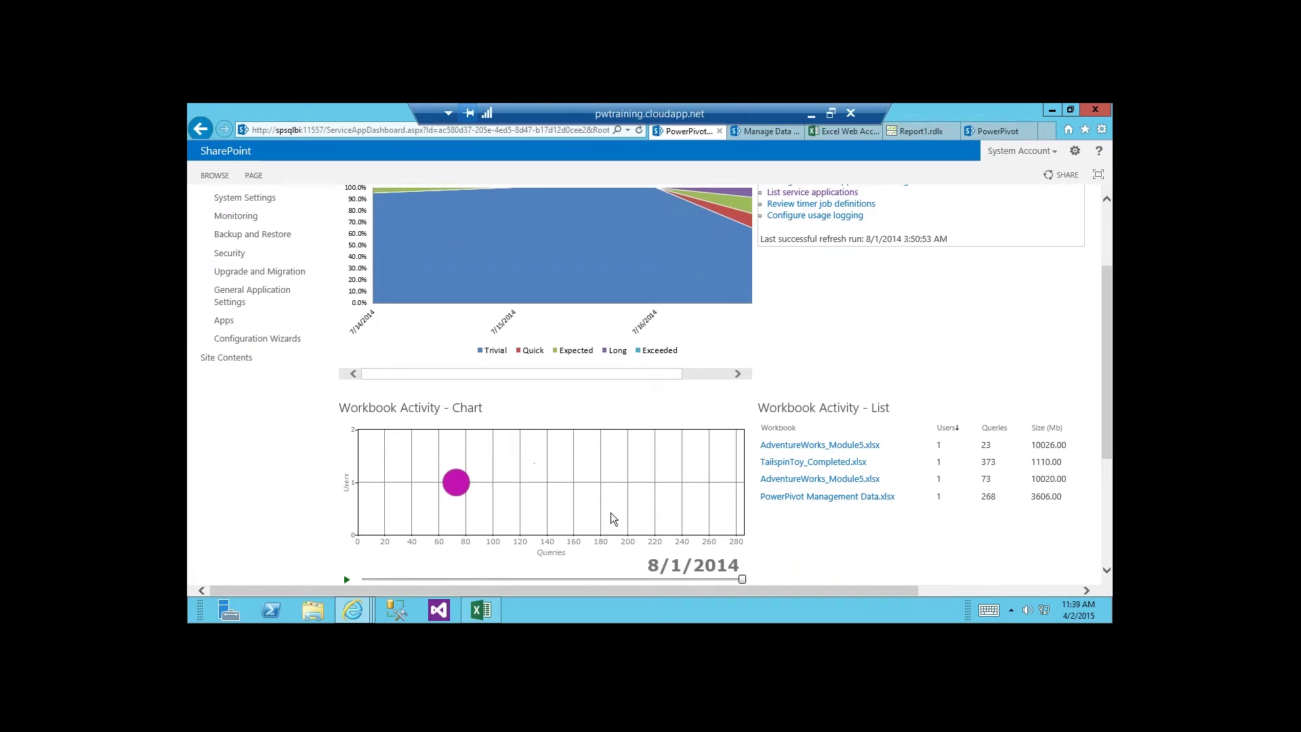
scroll(793, 526, "up", 2)
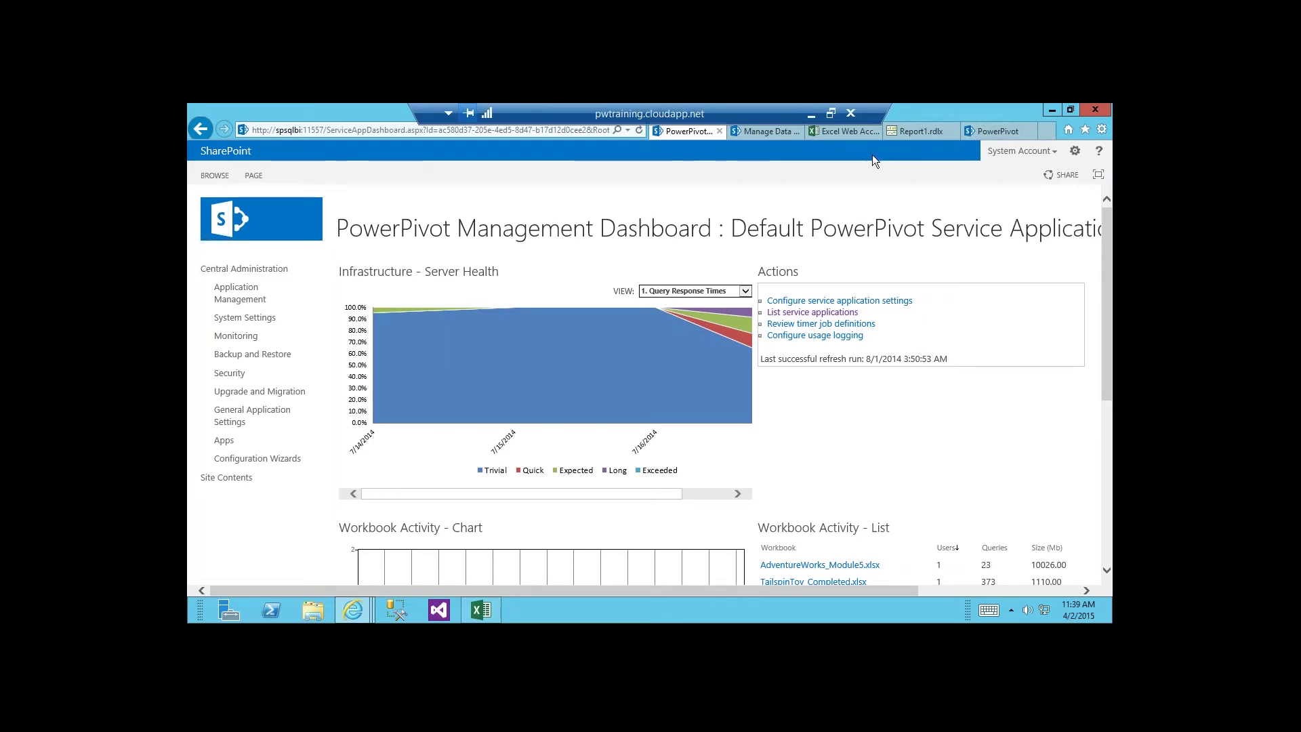
Minimize the remote session, close the Deploying and Managing Power BI folder, and return to PowerPoint.
left_click(813, 114)
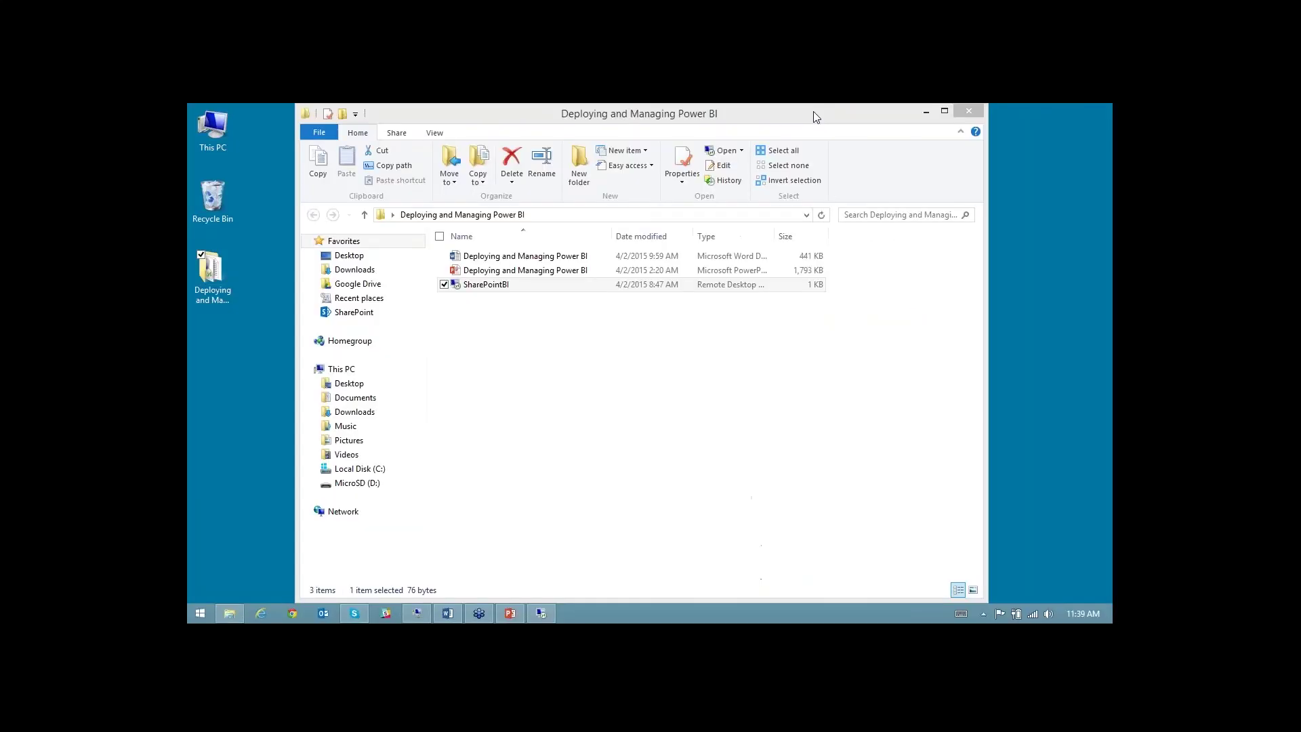
left_click(969, 110)
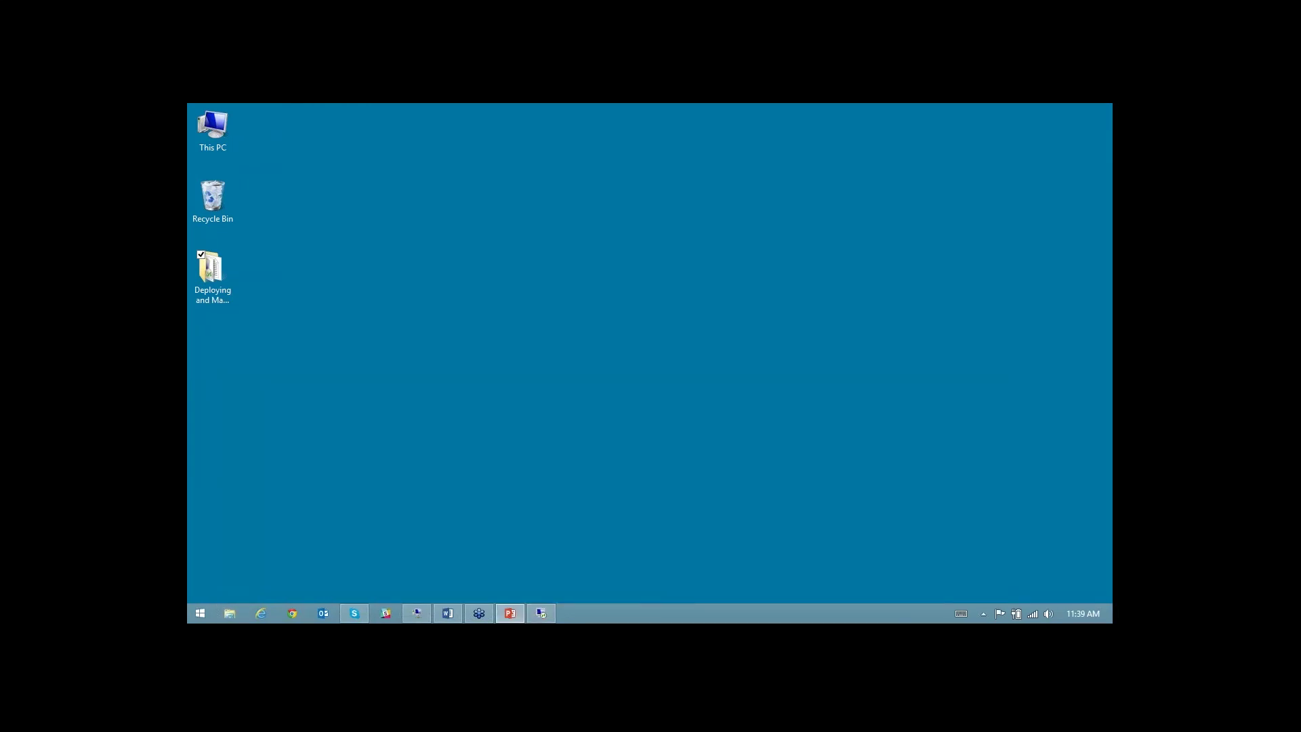
left_click(511, 613)
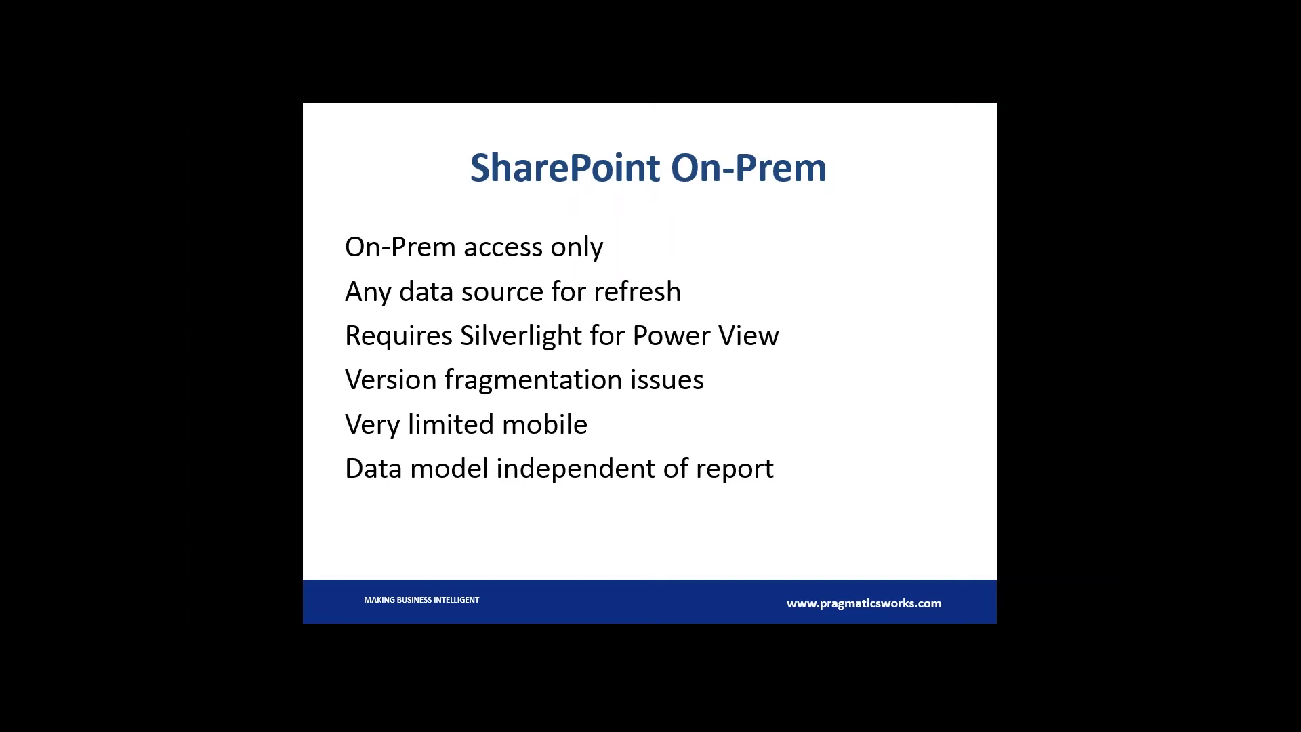
Advance to the Office 365 SharePoint slide and reveal its bullet points.
key("Right")
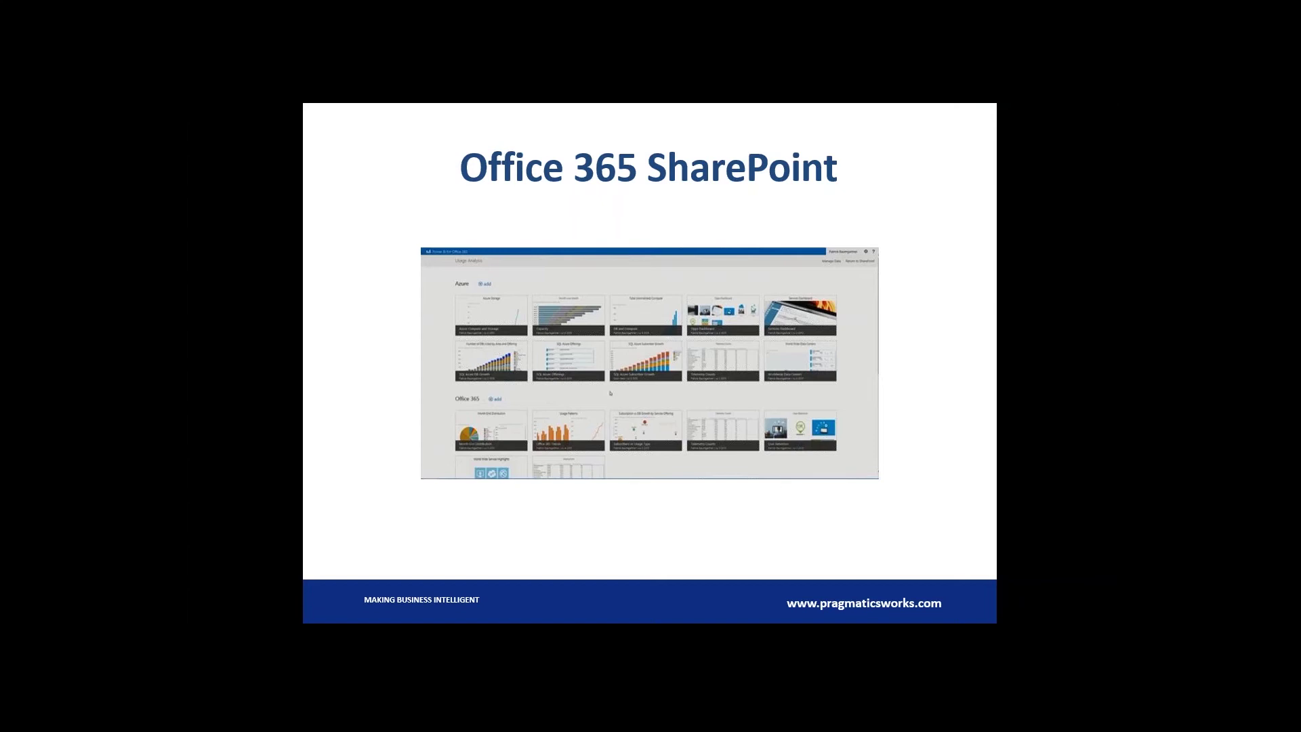
key("Right")
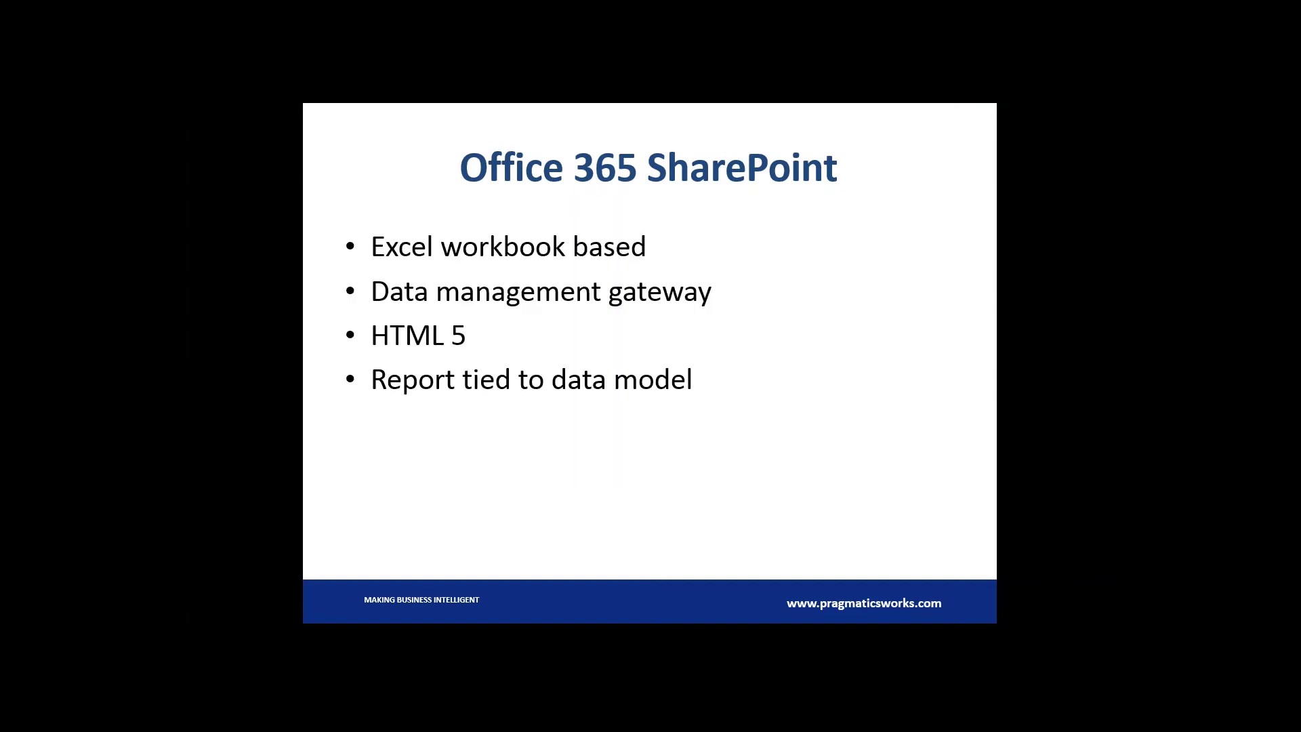
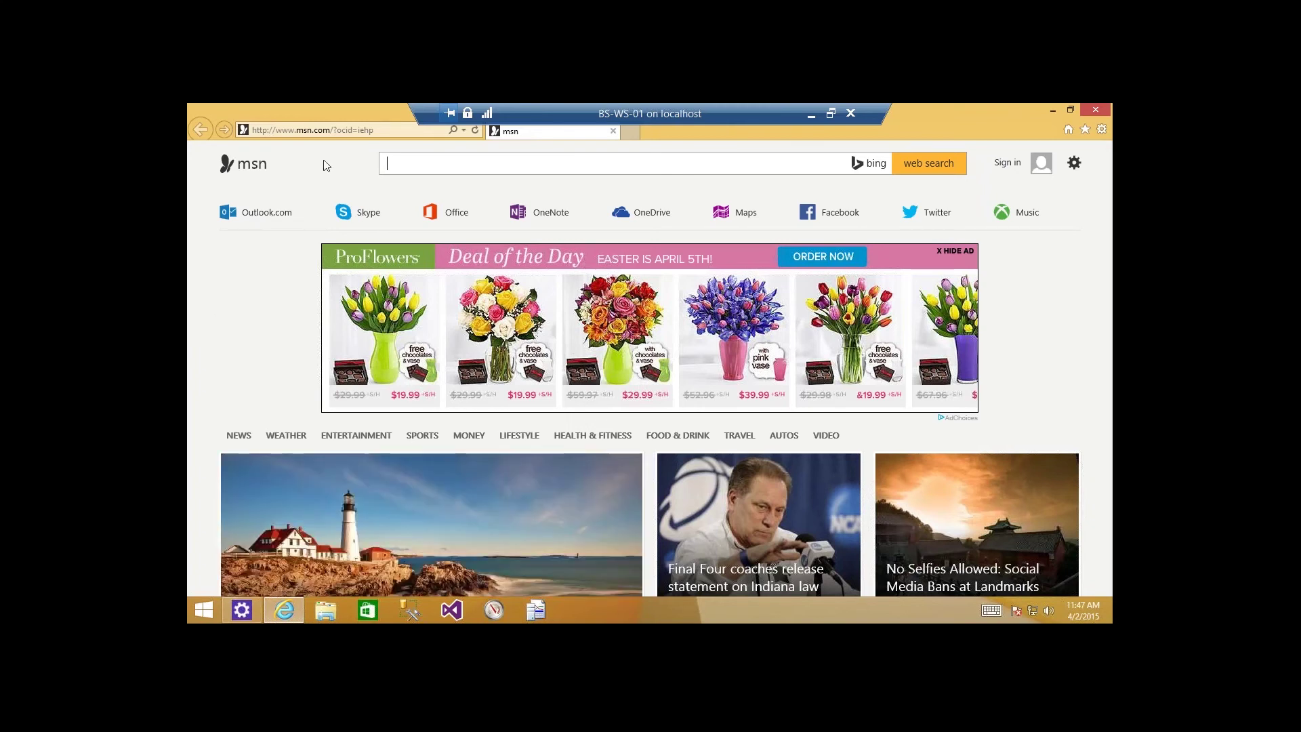
Go to portal.office.com and sign in with the existing account and its password.
left_click(386, 131)
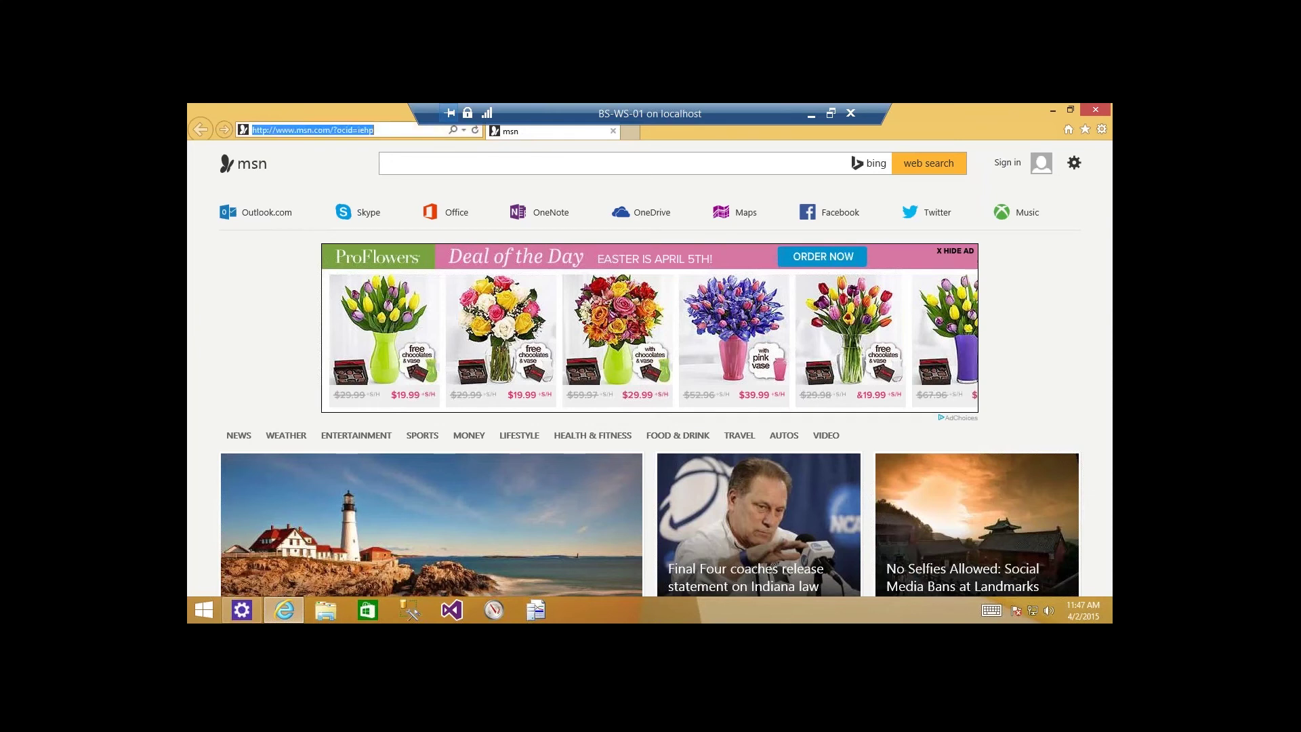
type("ht")
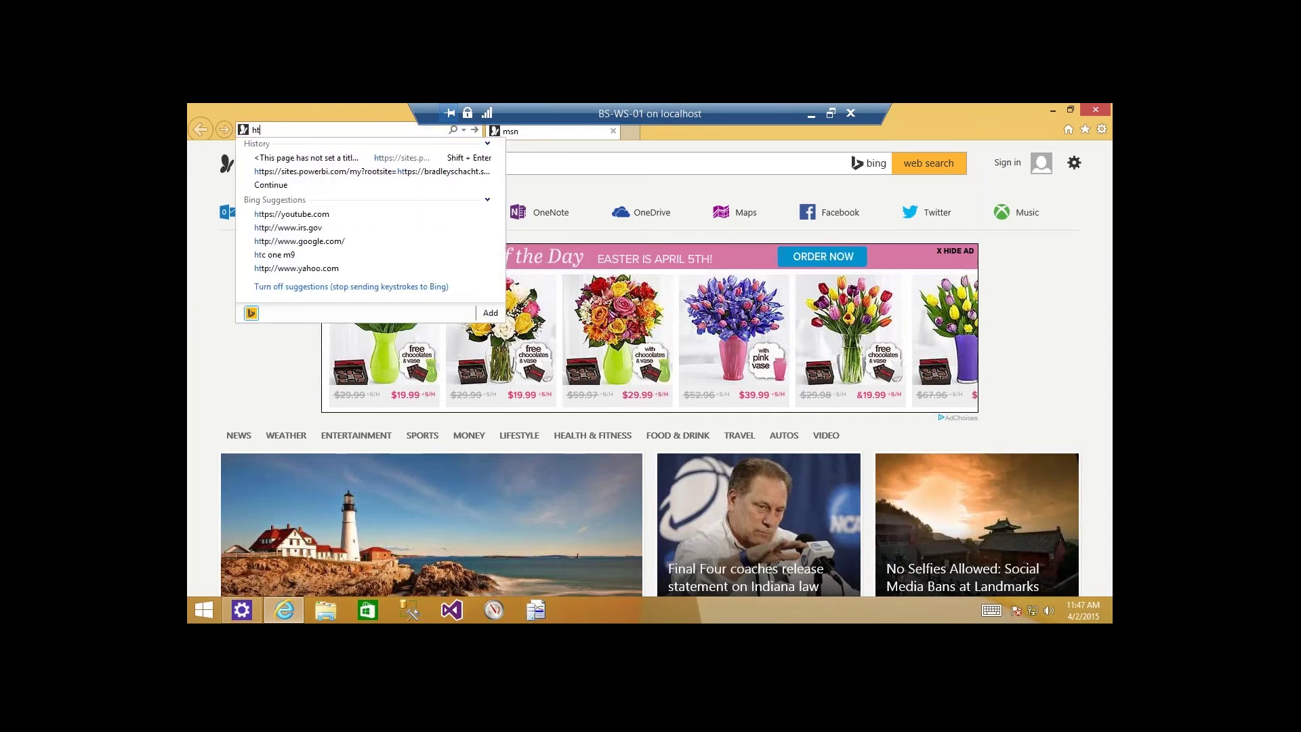
type("tps://")
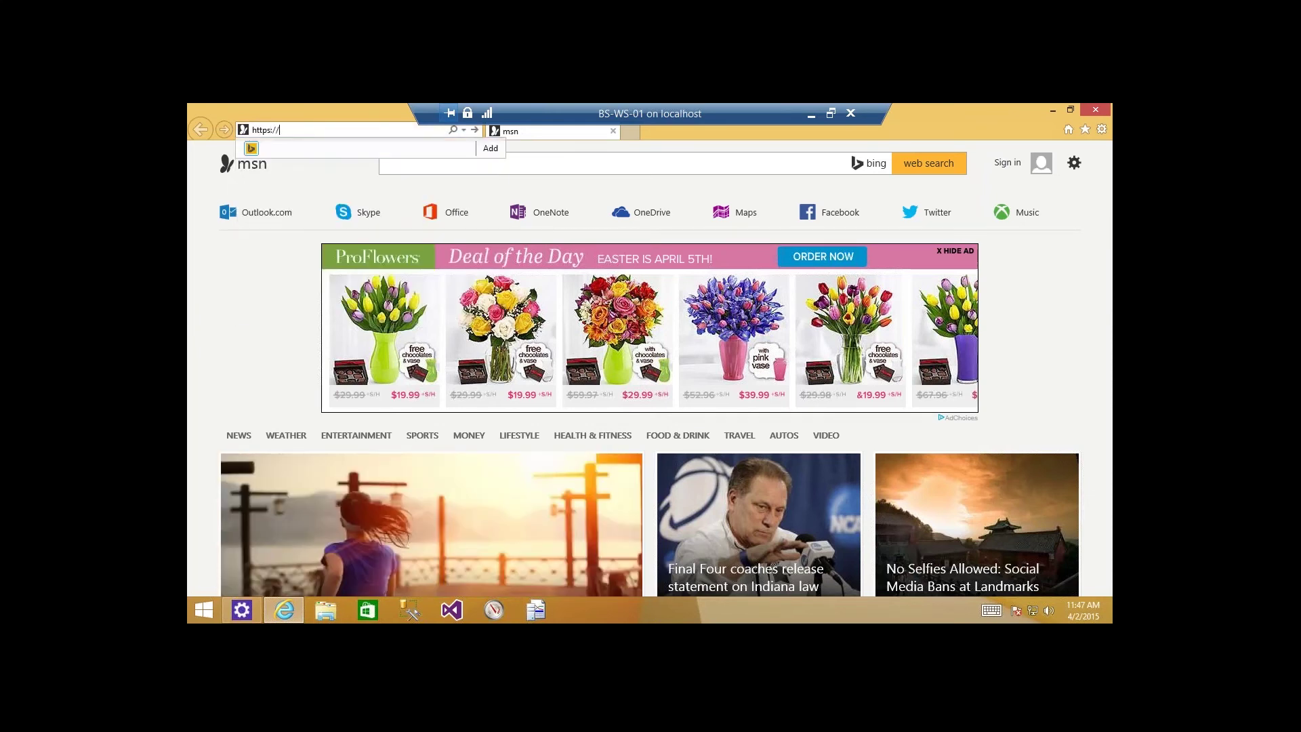
type("por")
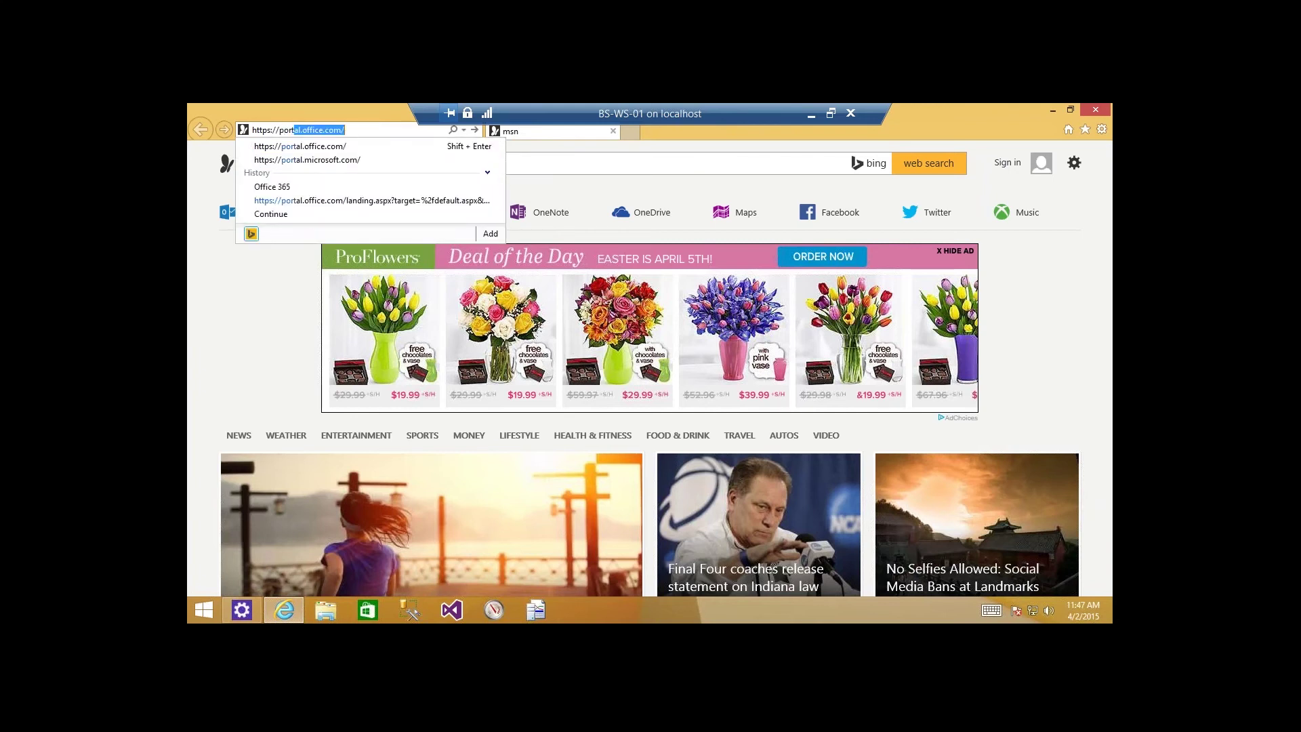
type("t")
key("Return")
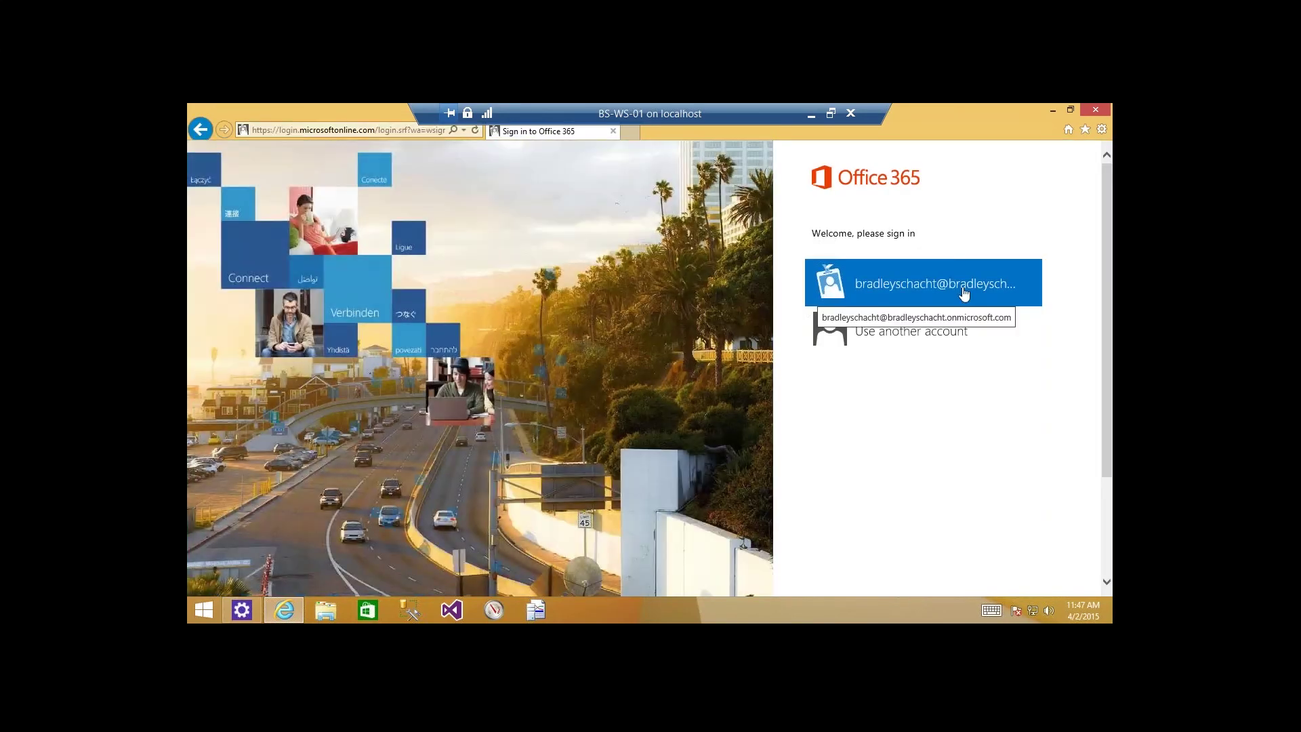
left_click(962, 291)
type("•••")
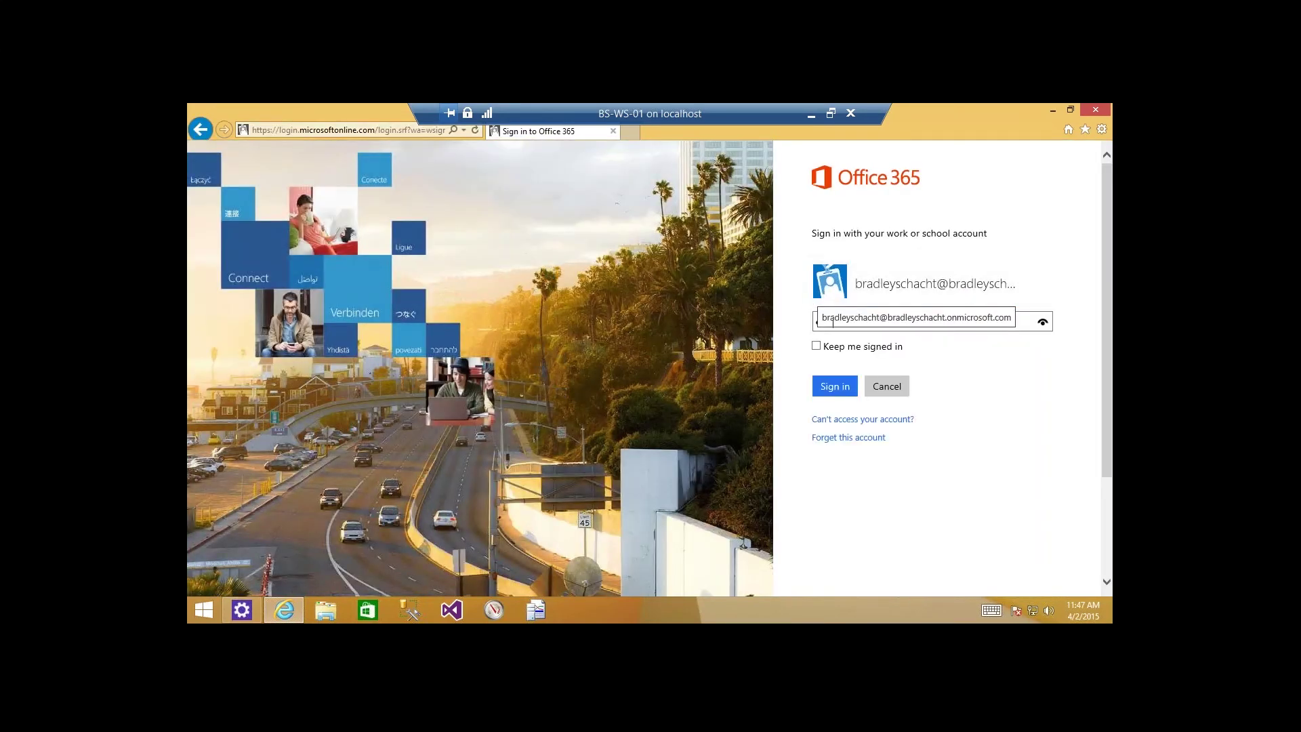
key("Return")
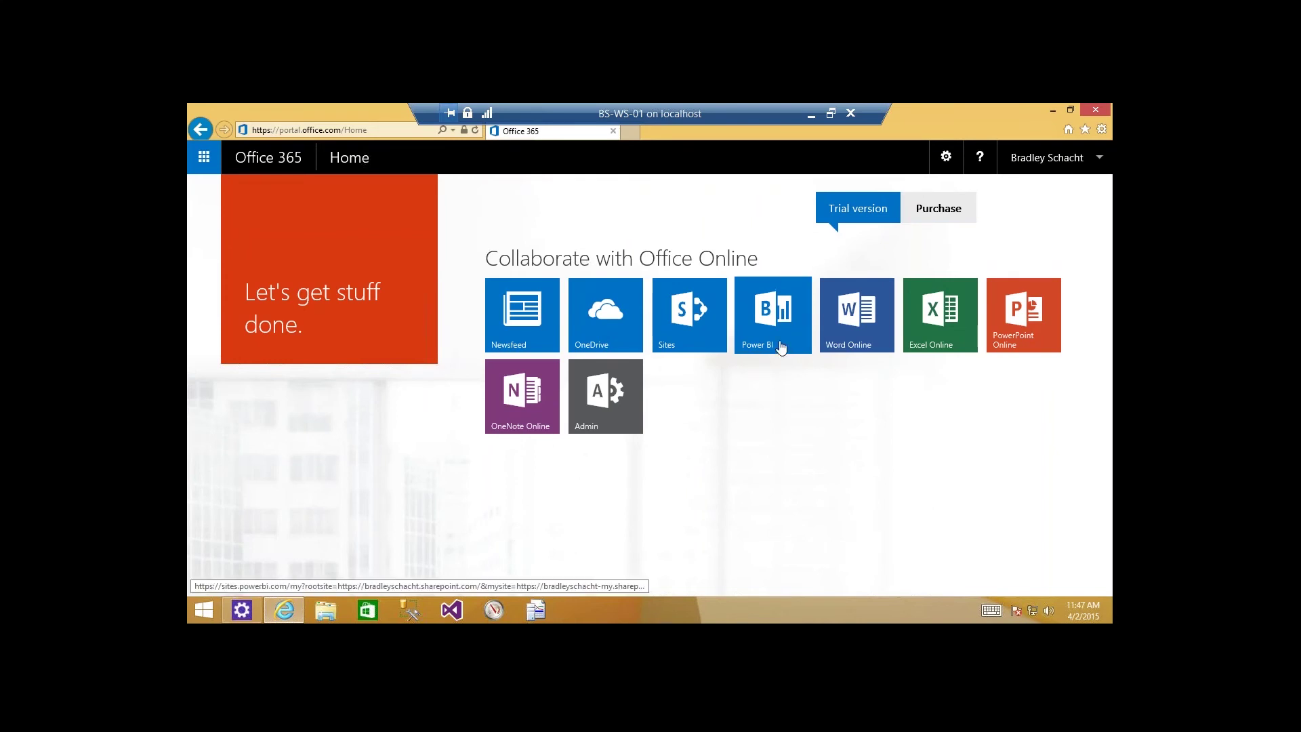
Launch Power BI from the Office 365 home and reach the Power BI Admin Center through Settings.
left_click(792, 323)
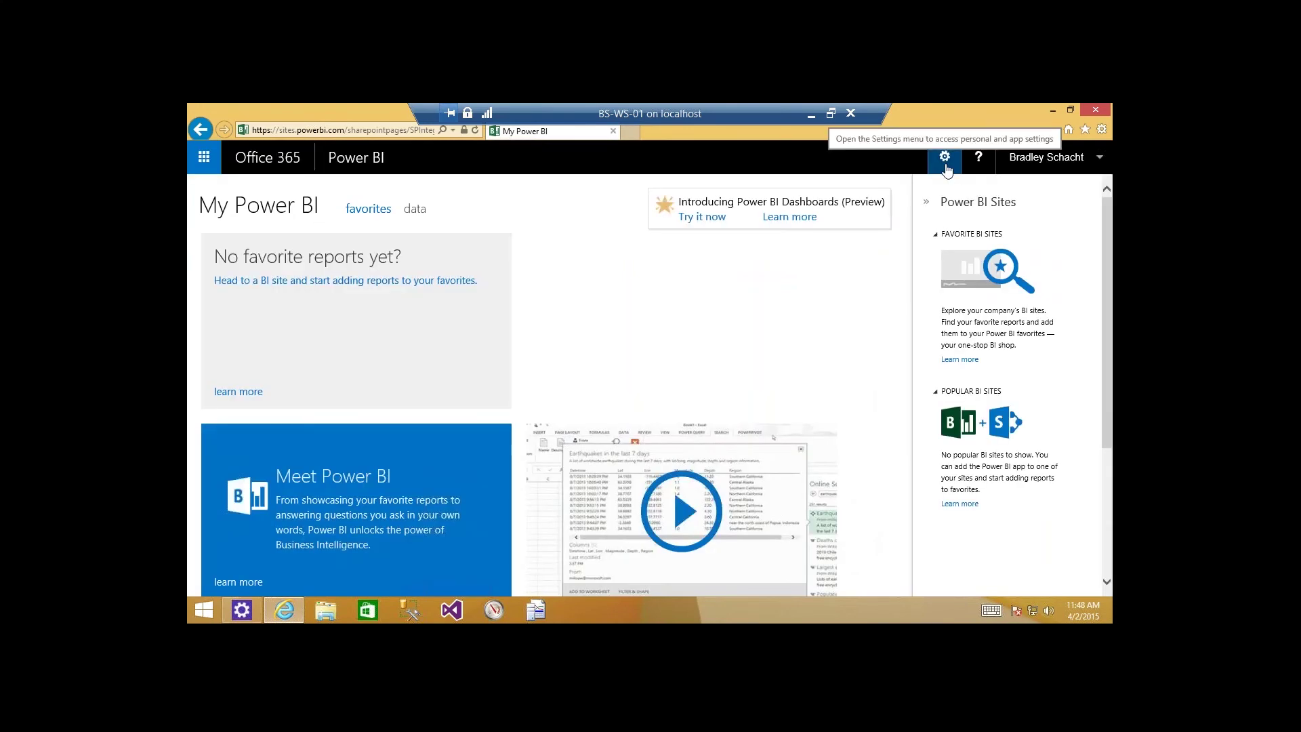
left_click(945, 158)
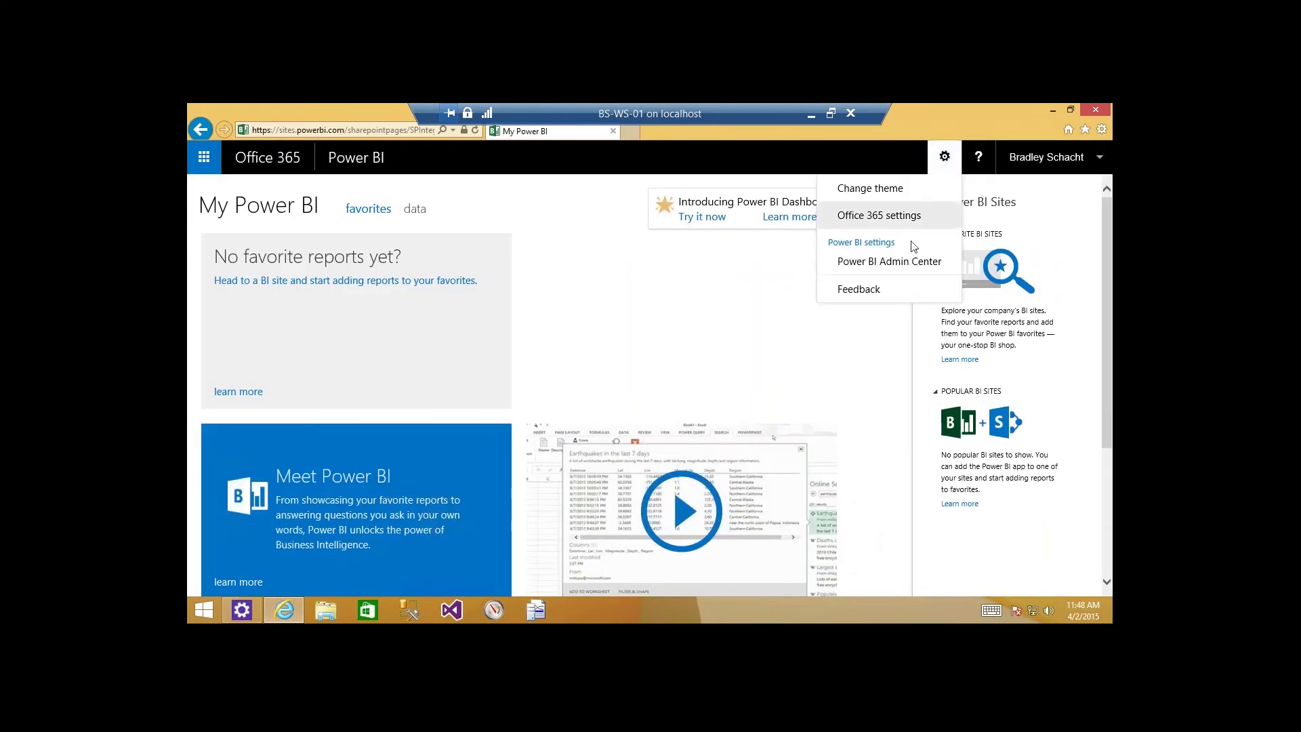
left_click(892, 271)
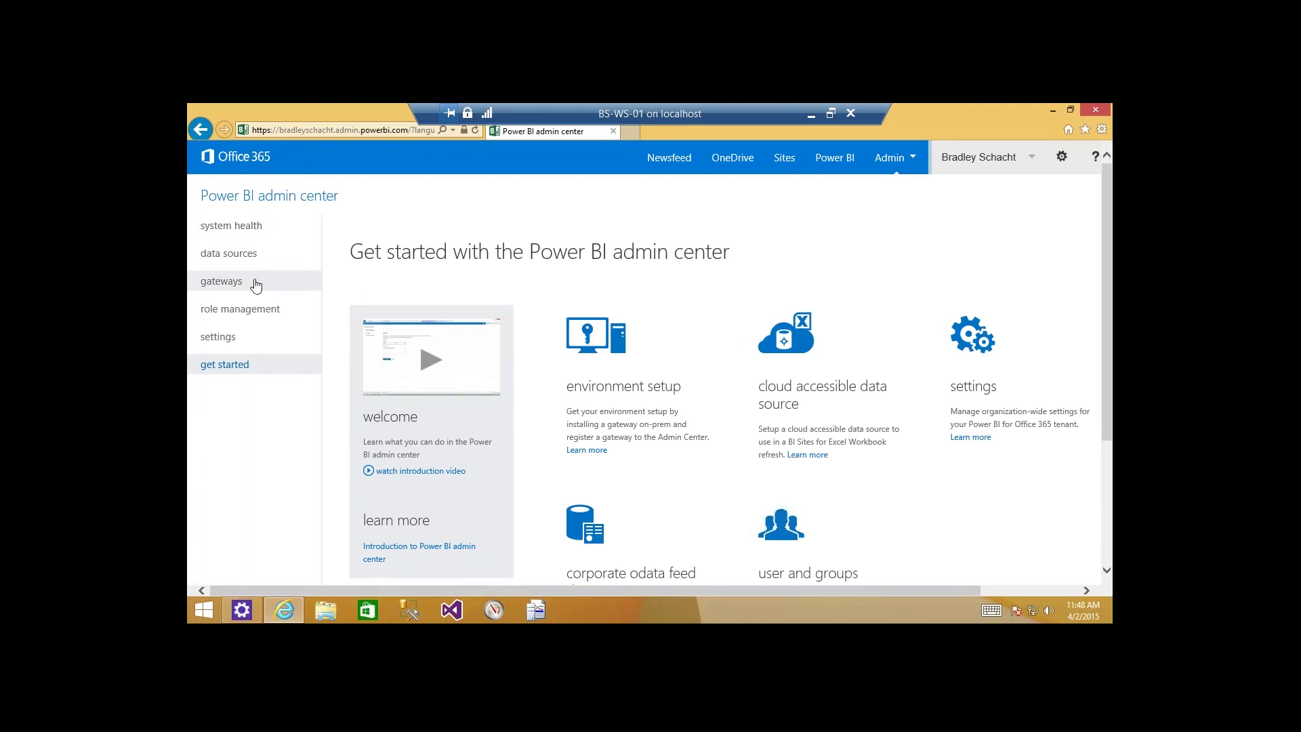
Review the general and email notification settings, then begin adding a gateway from the gateways list.
left_click(245, 347)
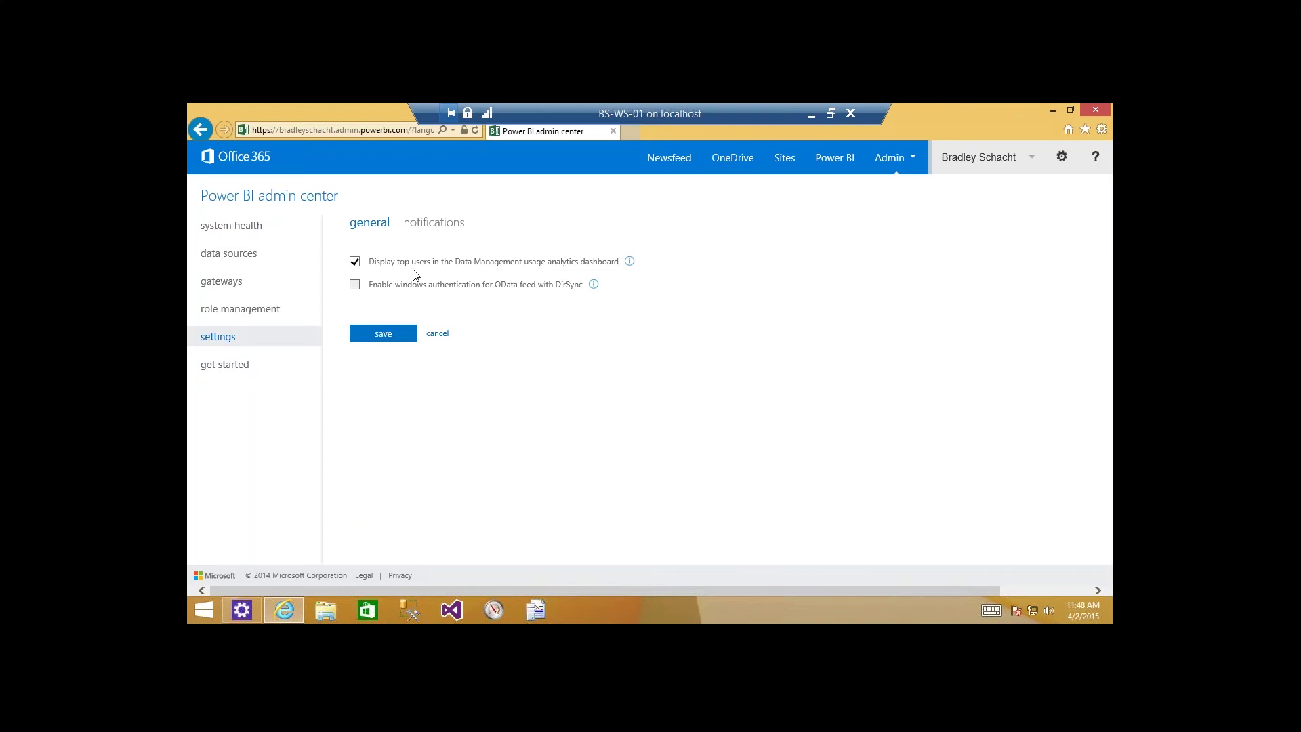
left_click(431, 230)
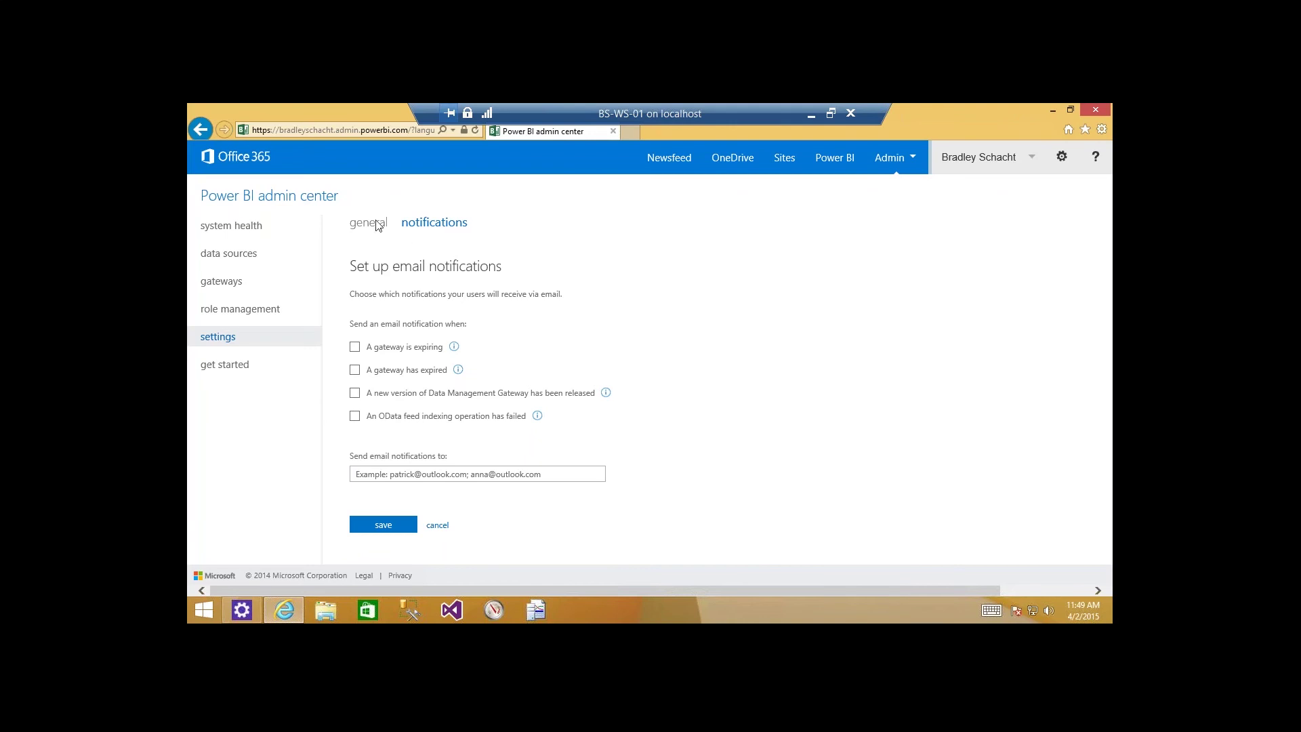
left_click(233, 287)
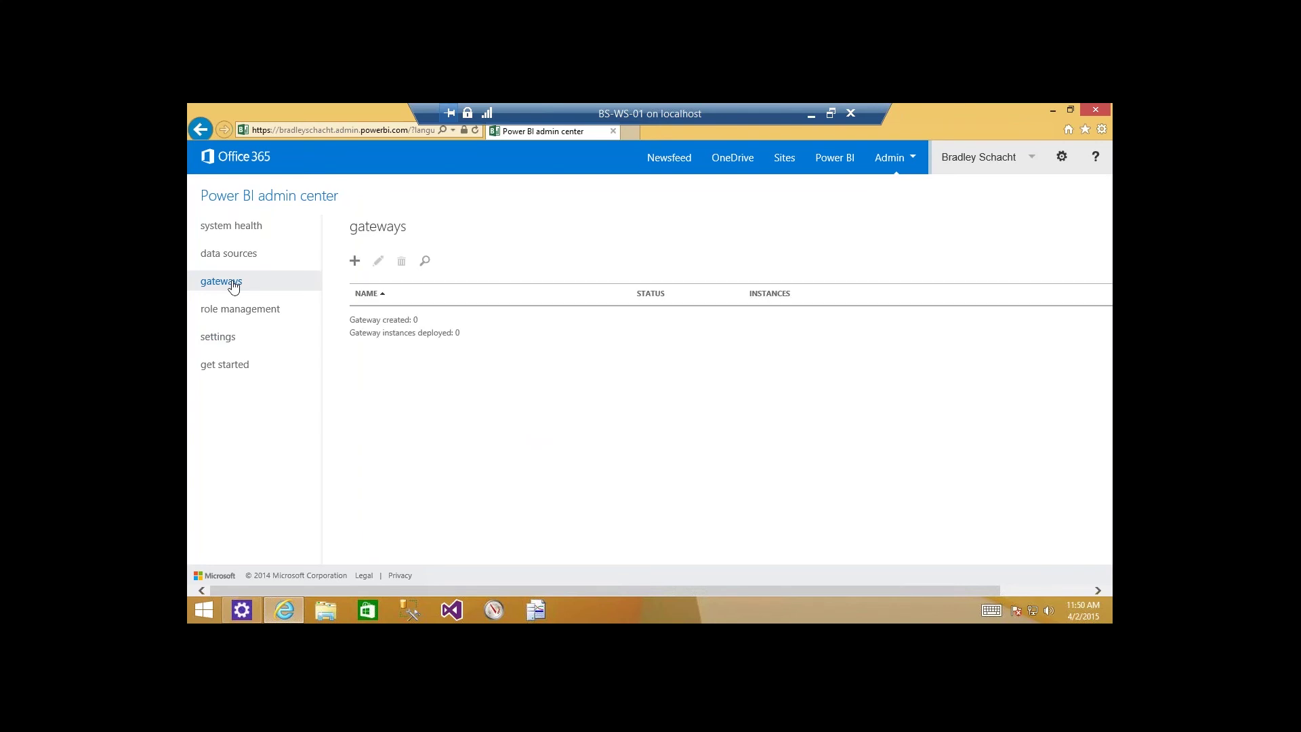
left_click(355, 262)
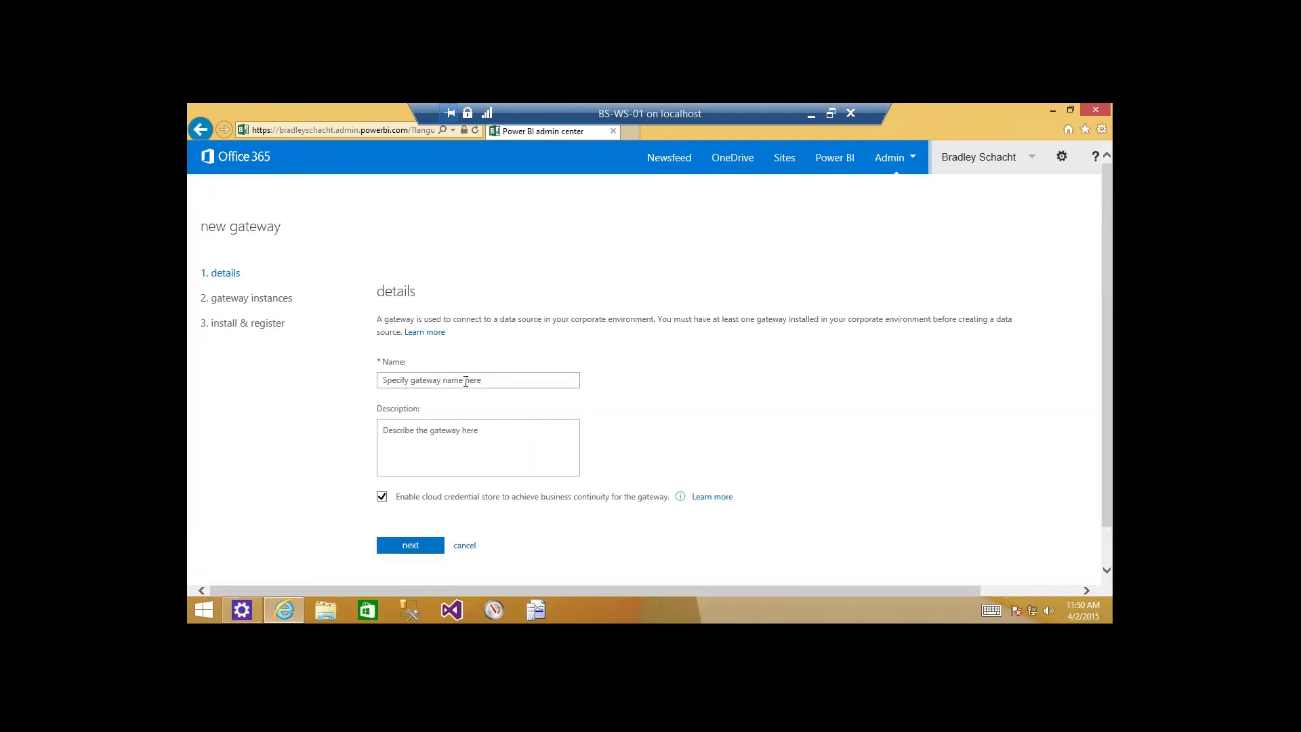
Name the gateway MyAwesomeGateway, add a description, and select InstanceName1 on the instances step.
left_click(466, 381)
type("MyA")
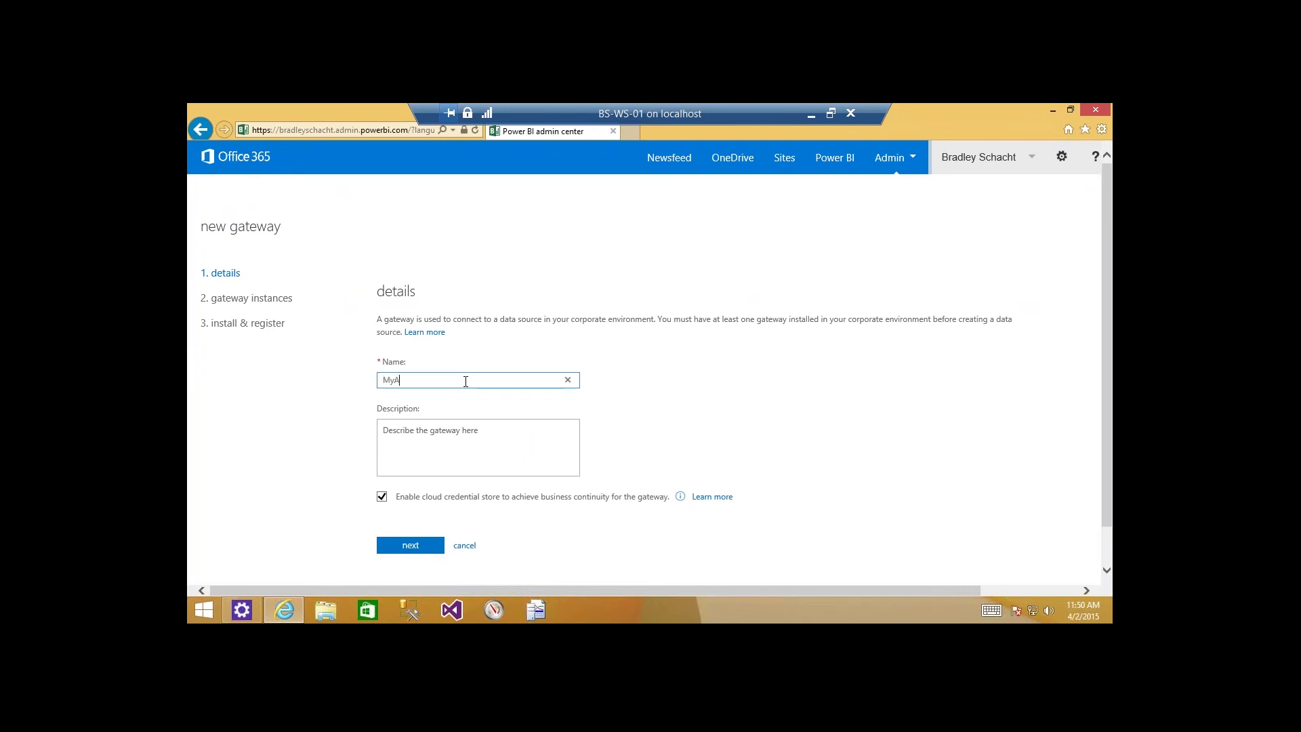
type("wesomeGateway")
left_click(467, 447)
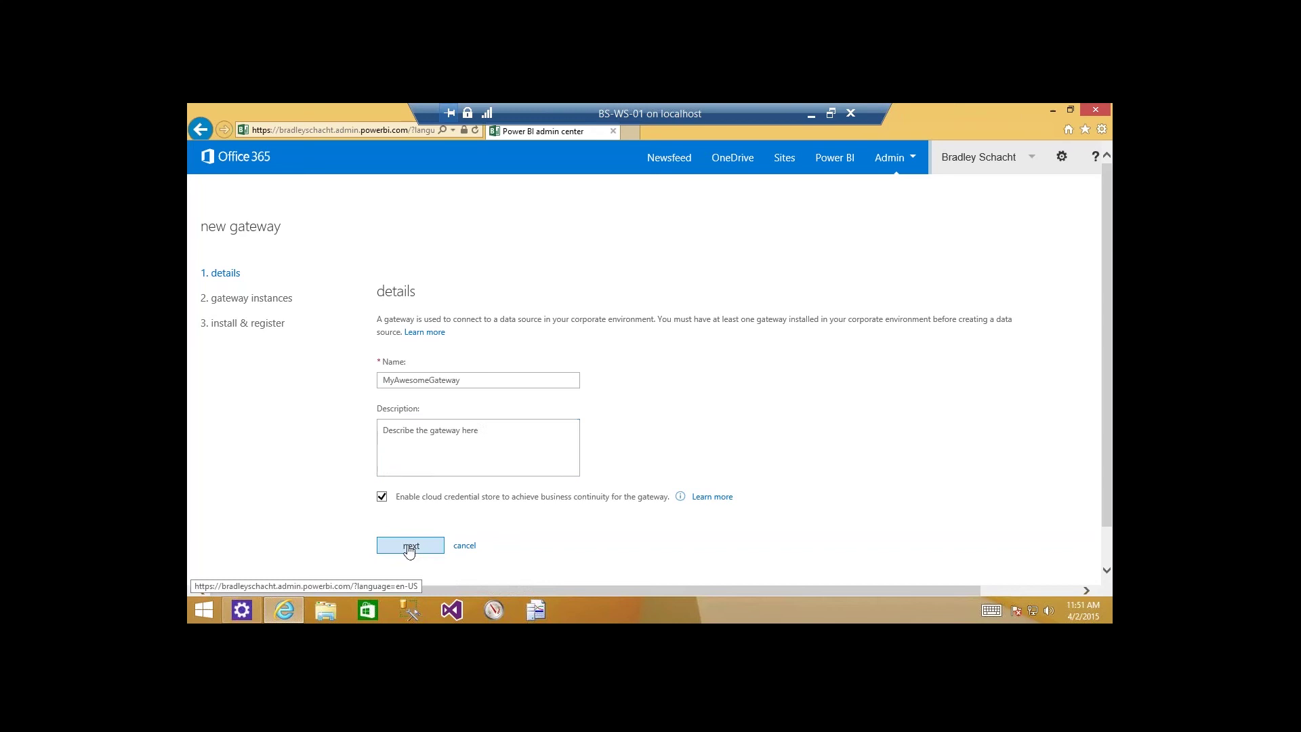
left_click(409, 546)
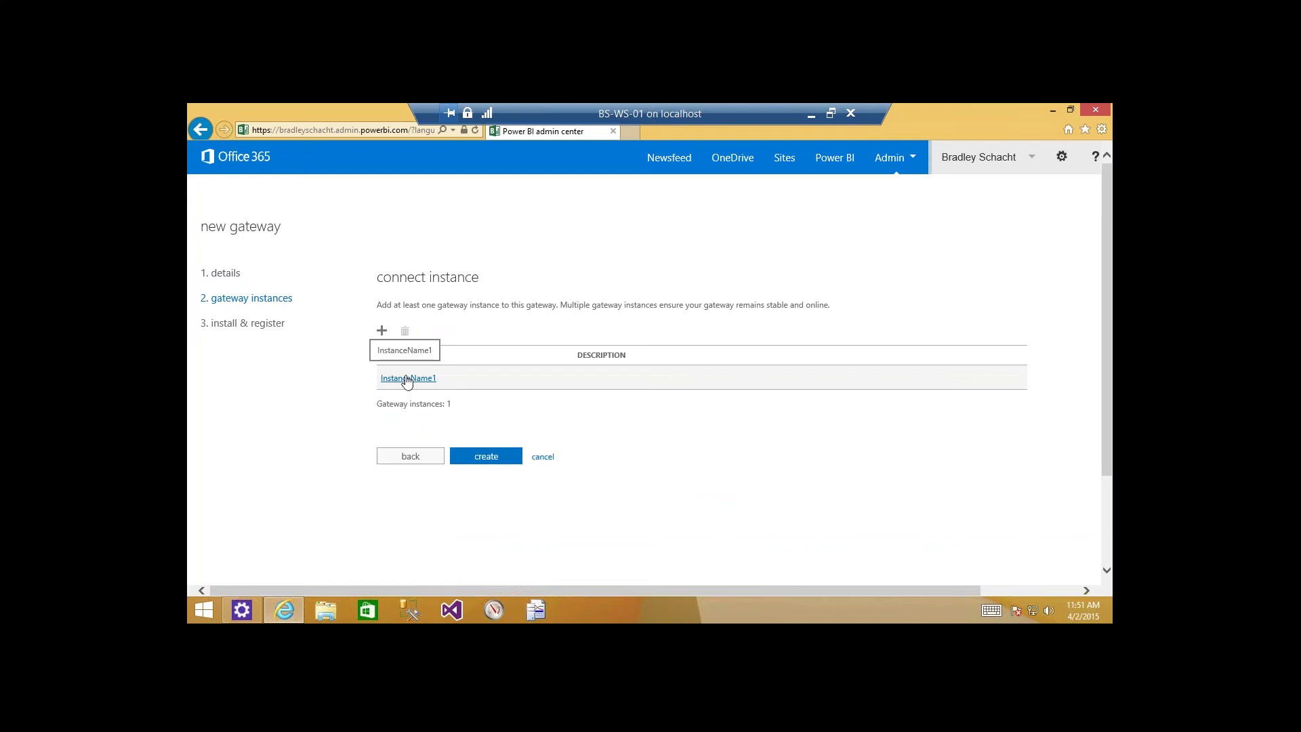
left_click(472, 382)
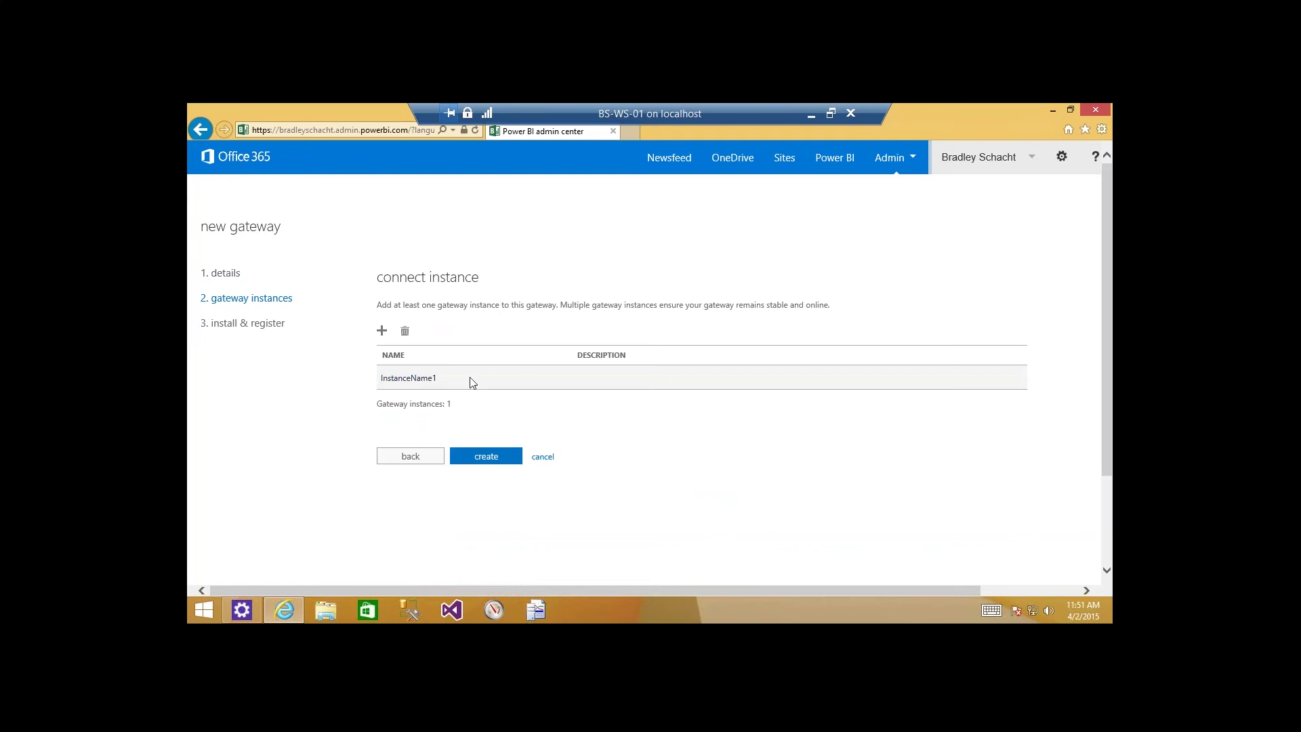
Create the gateway and copy its generated gateway key.
left_click(490, 457)
left_click(491, 457)
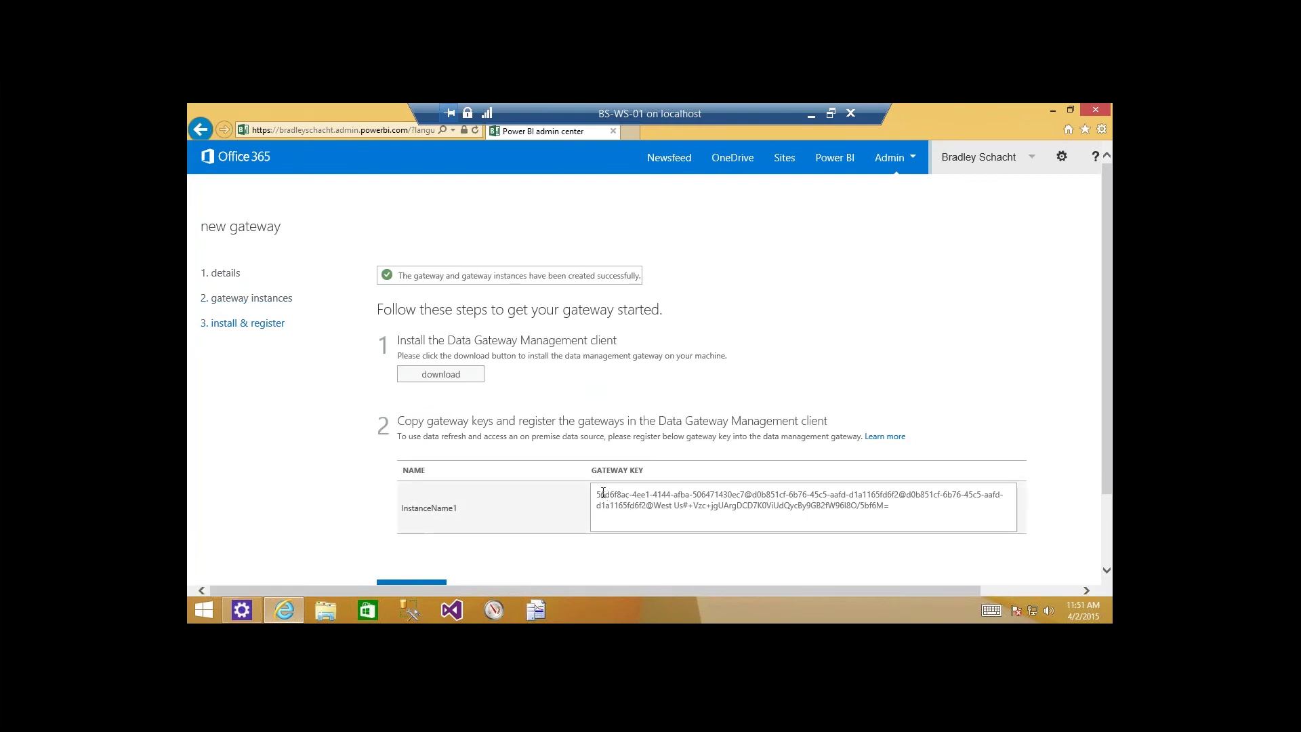
left_click_drag(909, 511, 604, 501)
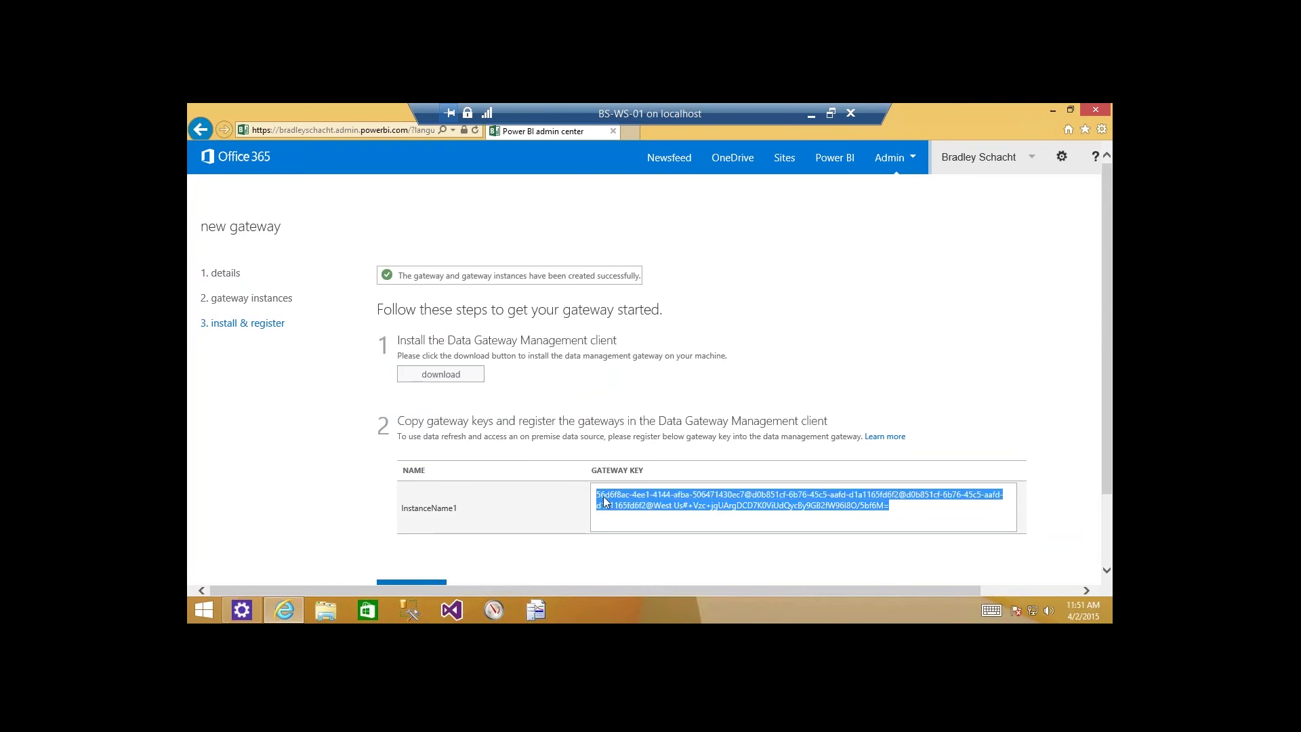
right_click(656, 493)
left_click(603, 417)
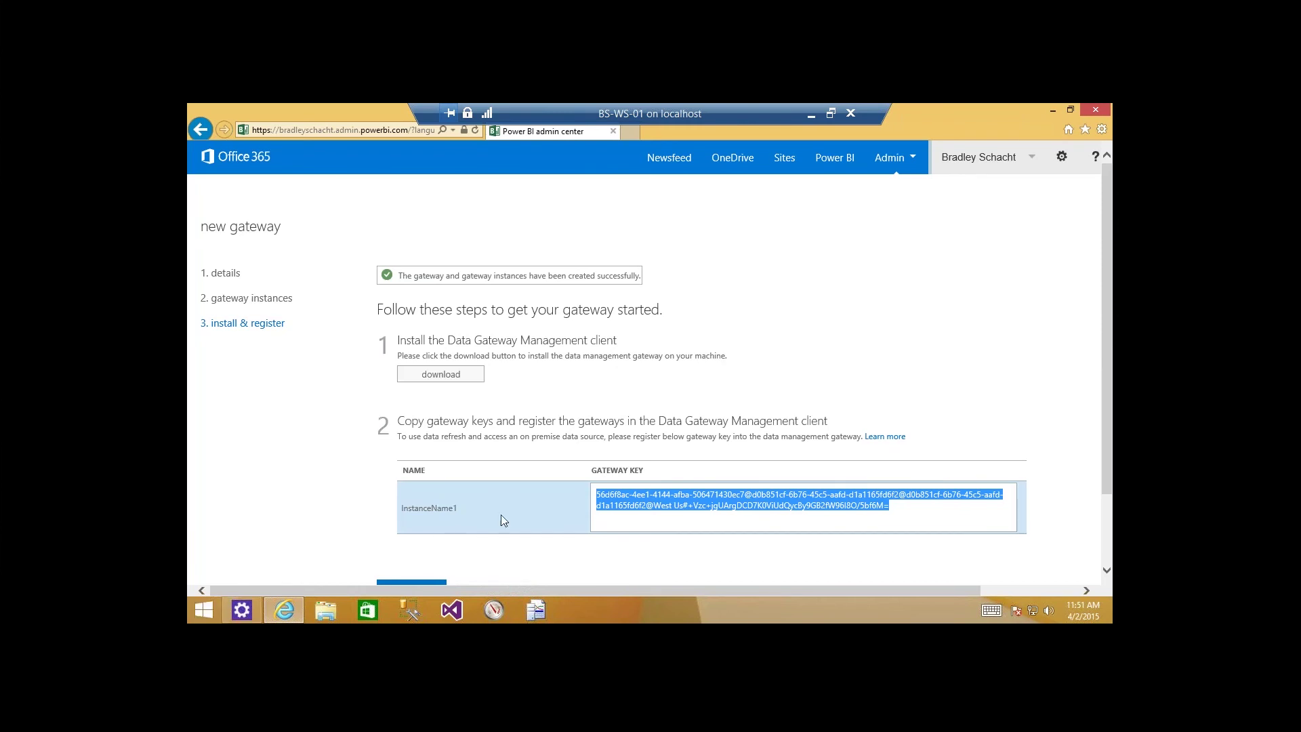
right_click(616, 509)
left_click(532, 427)
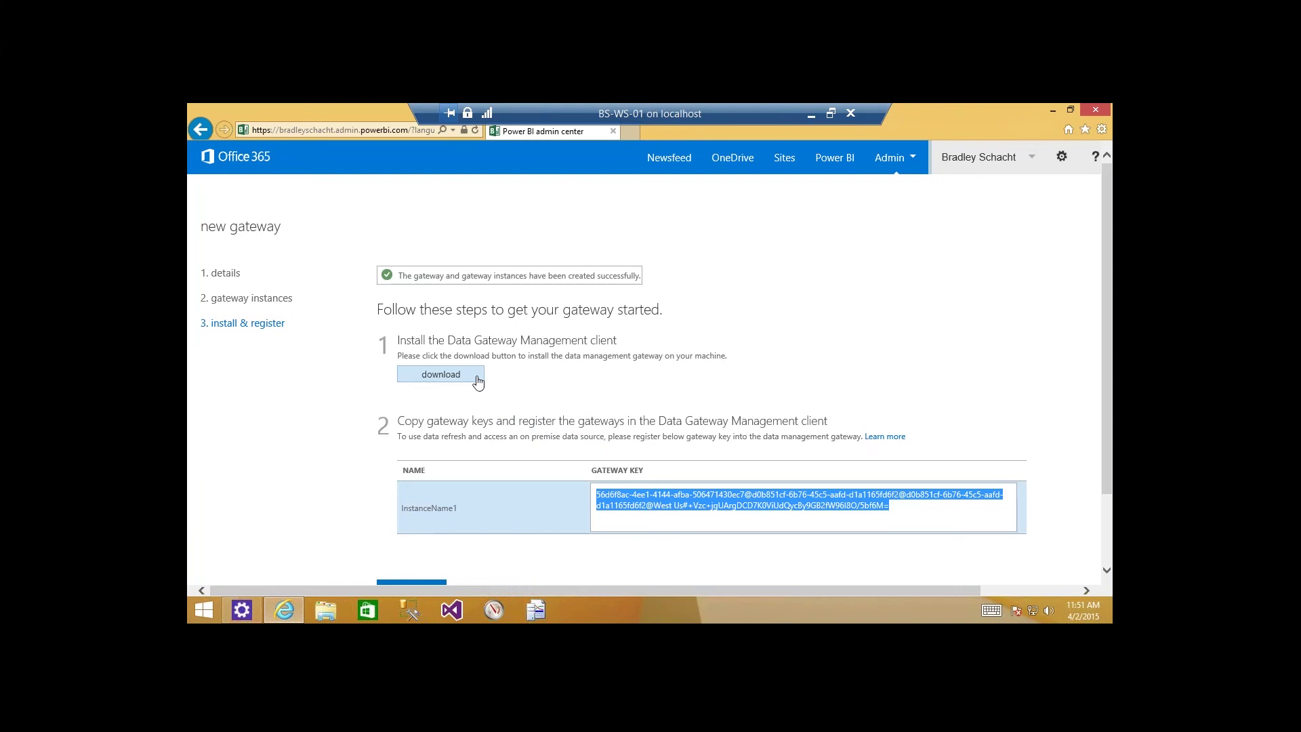
Finish the wizard and expand MyAwesomeGateway to show its stopped InstanceName1 instance.
scroll(424, 477, "down", 1)
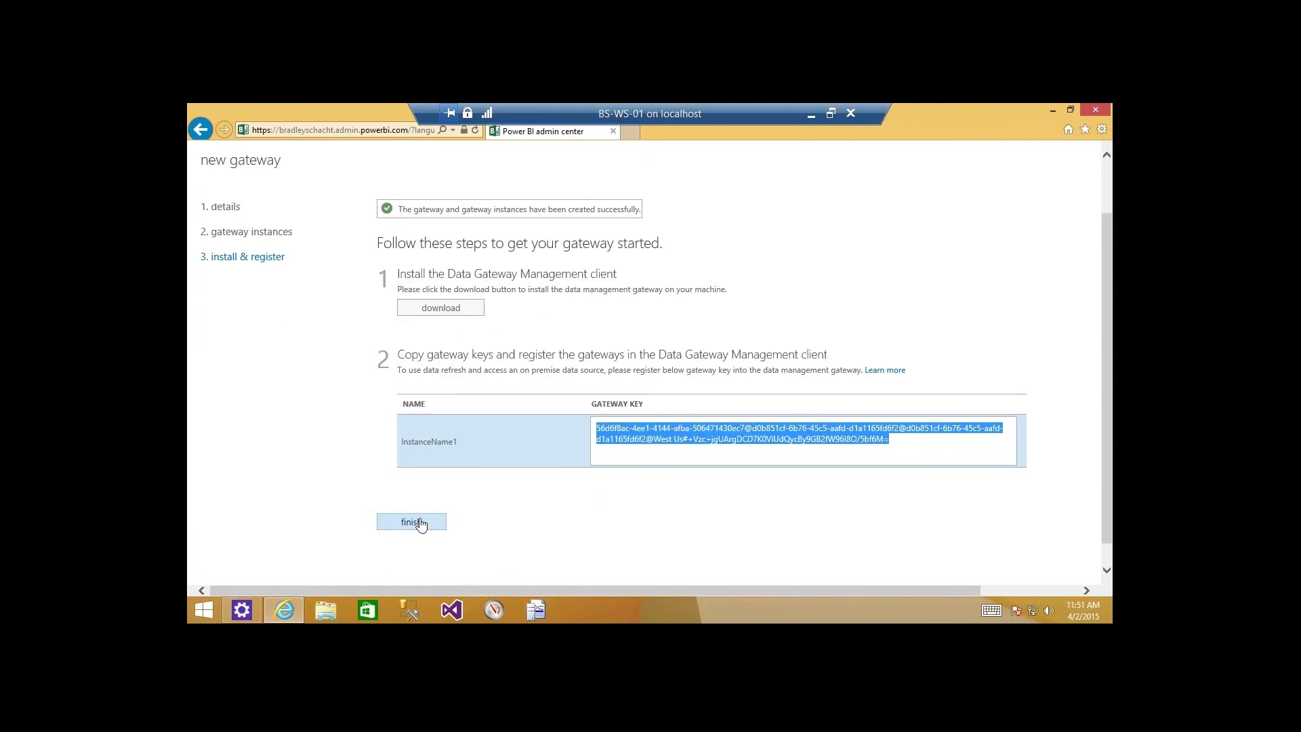
left_click(421, 523)
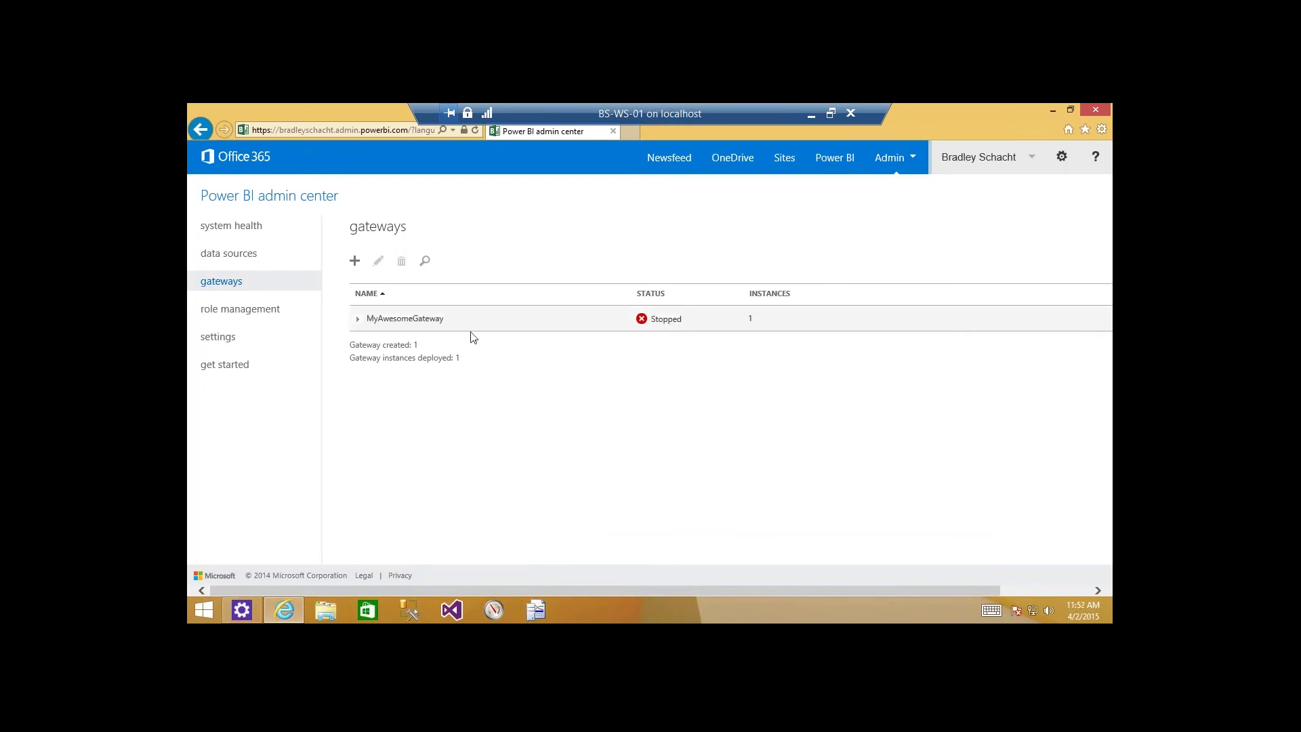
left_click(360, 321)
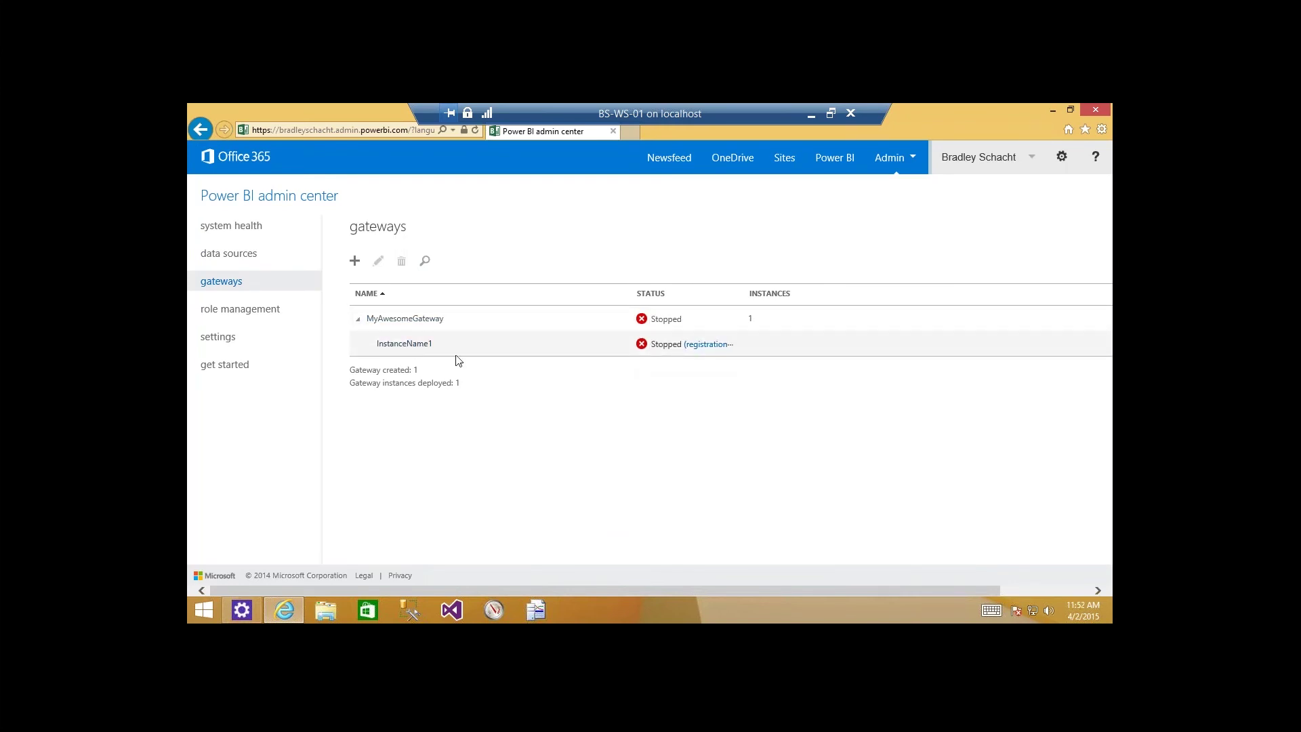
mouse_move(645, 349)
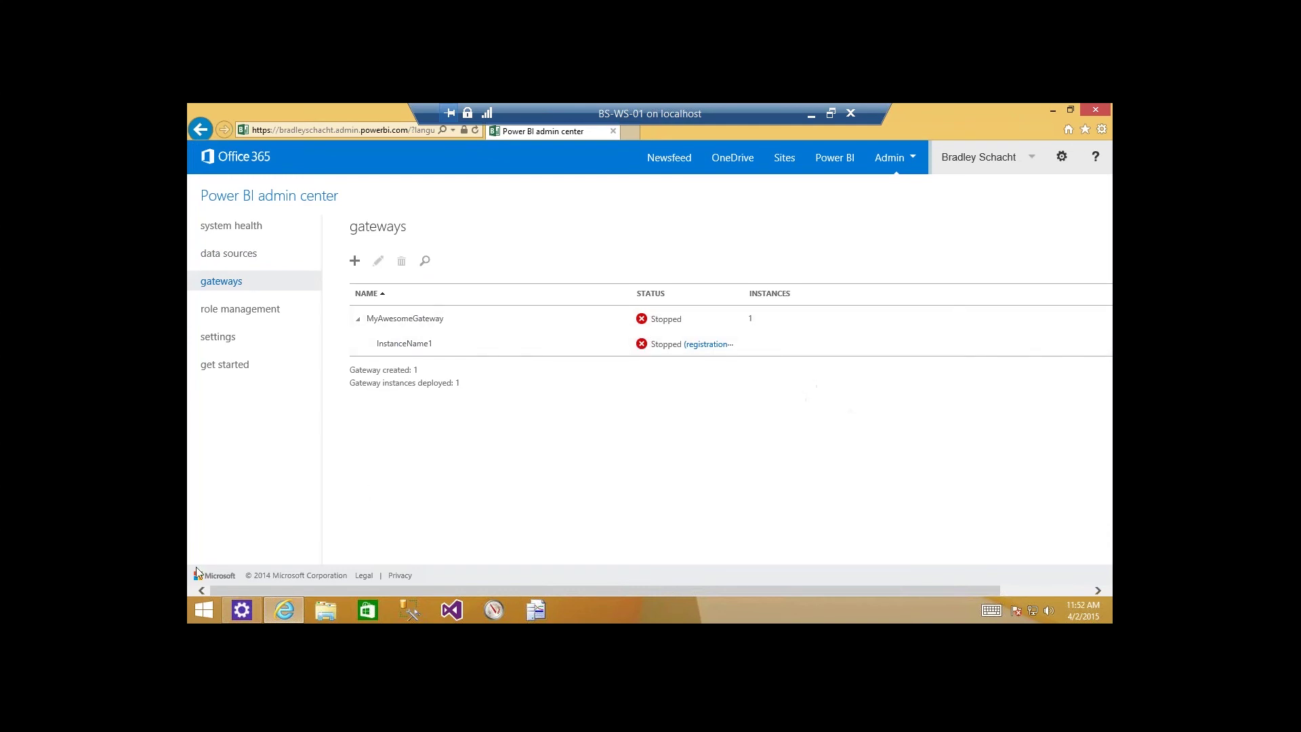
Launch the Data Management Gateway Configuration Manager and register it with the pasted gateway key.
left_click(209, 609)
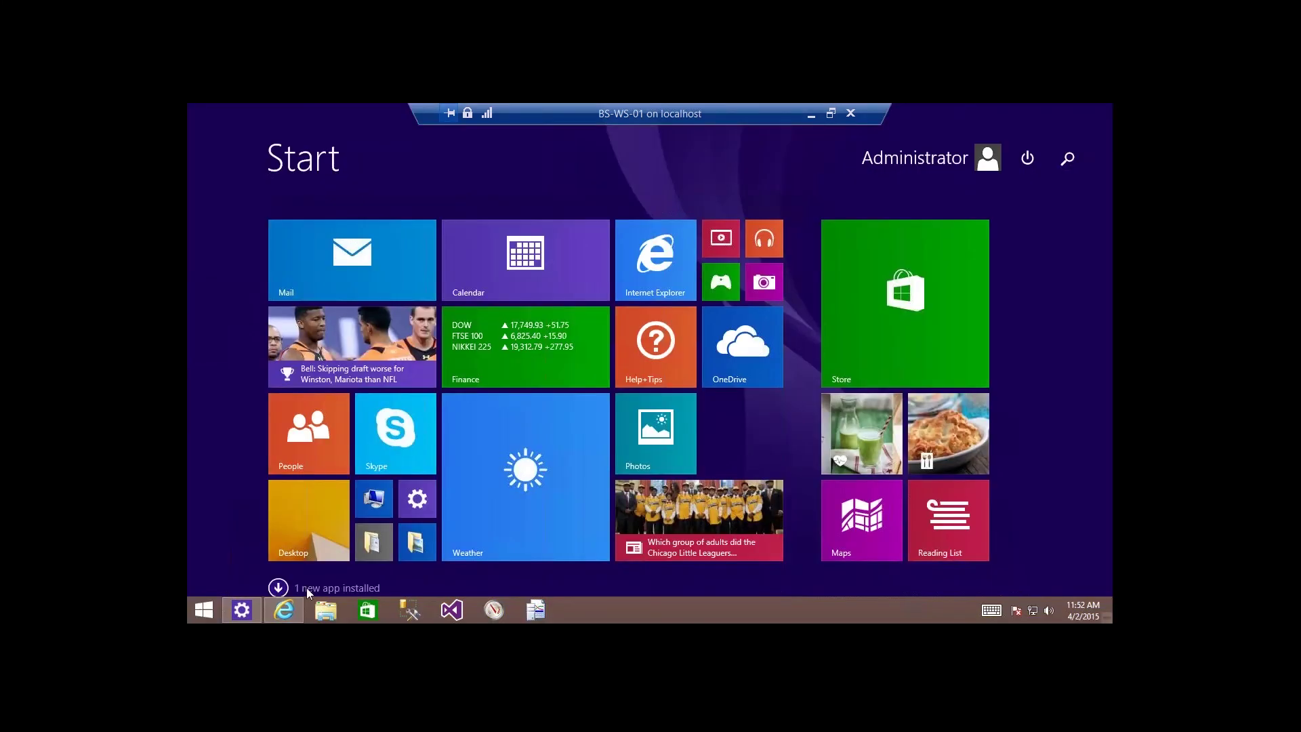
left_click(307, 588)
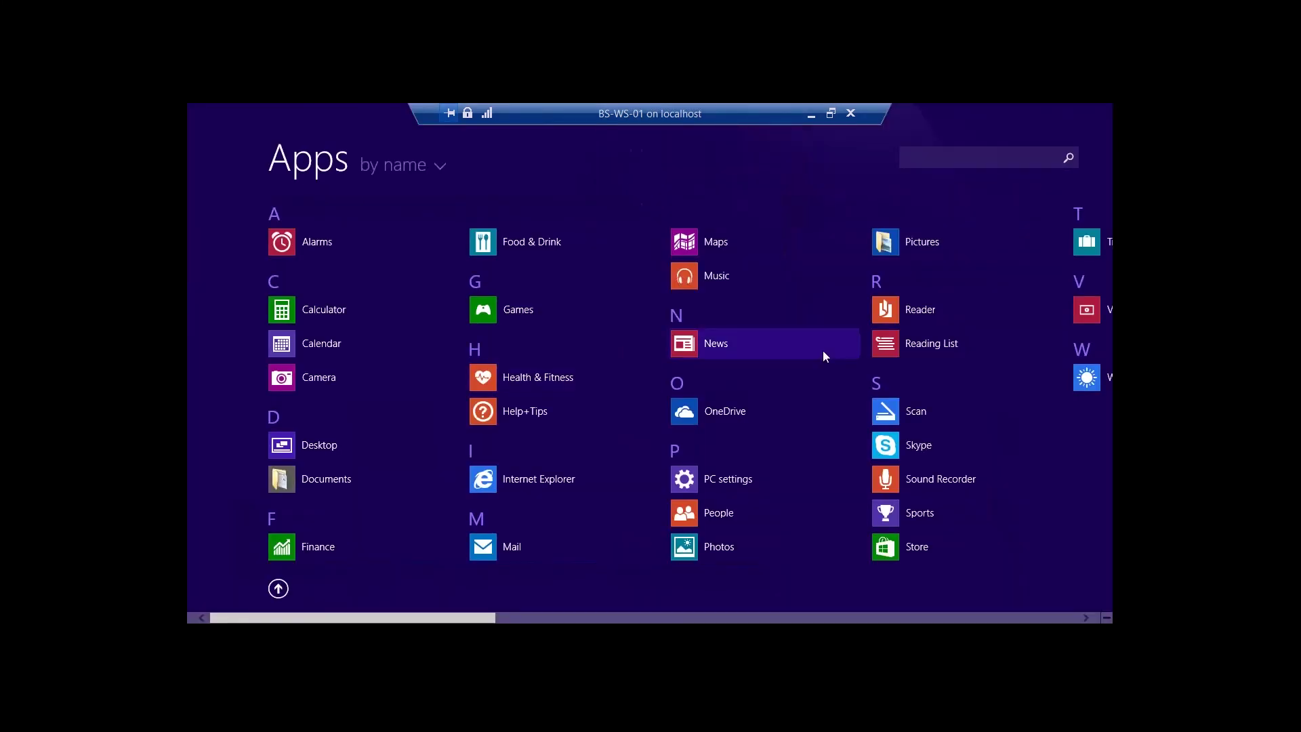
scroll(823, 351, "down", 5)
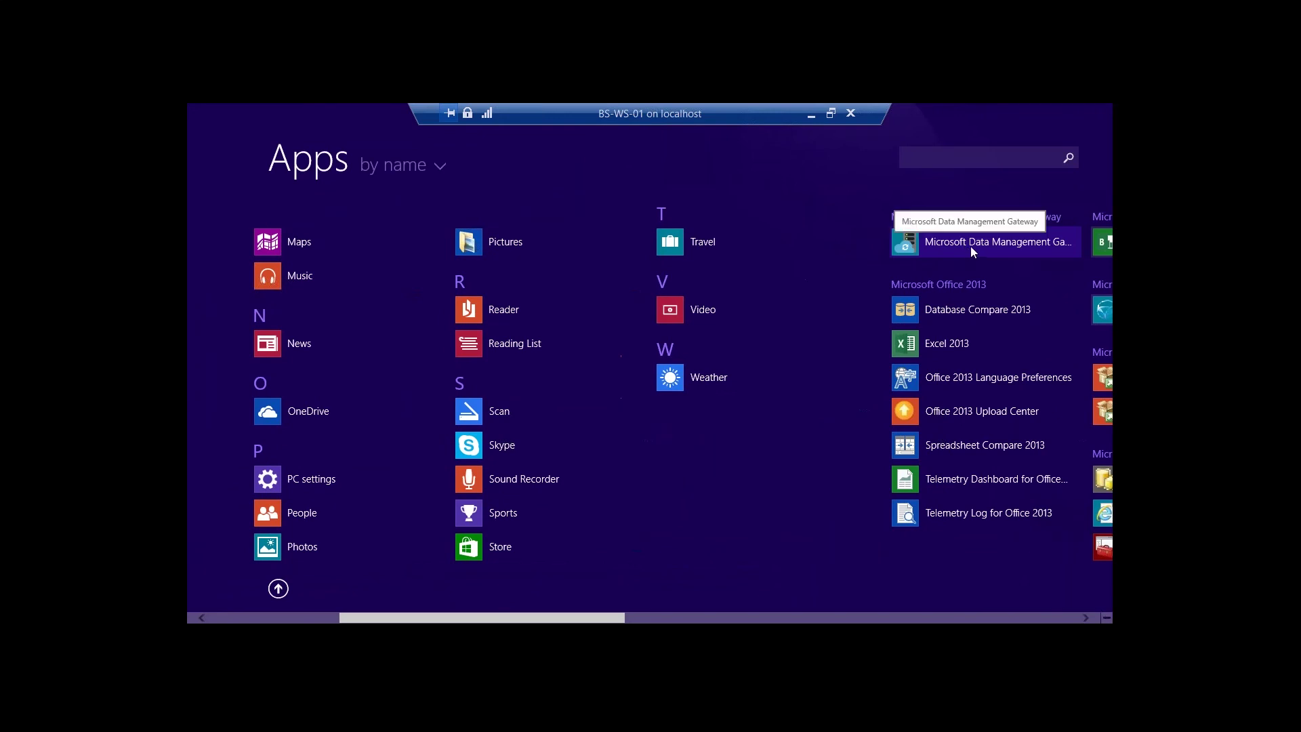
left_click(971, 246)
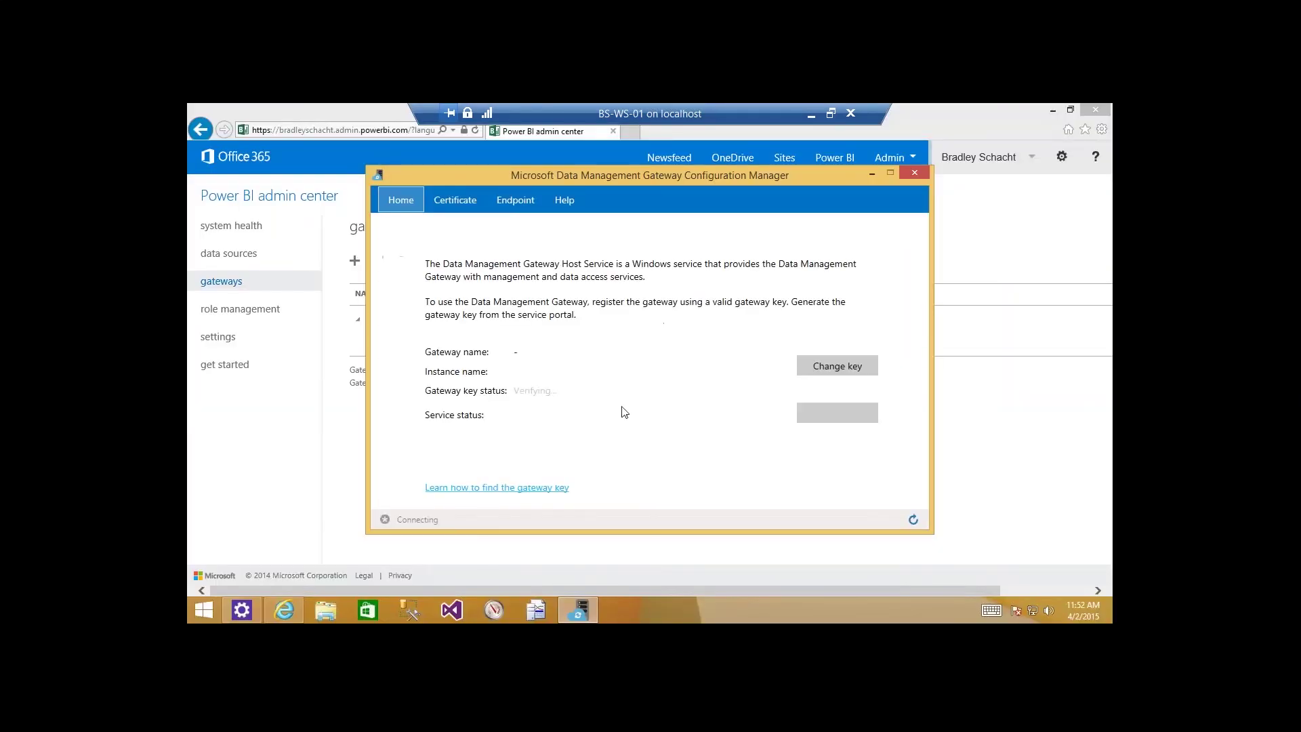
left_click(837, 366)
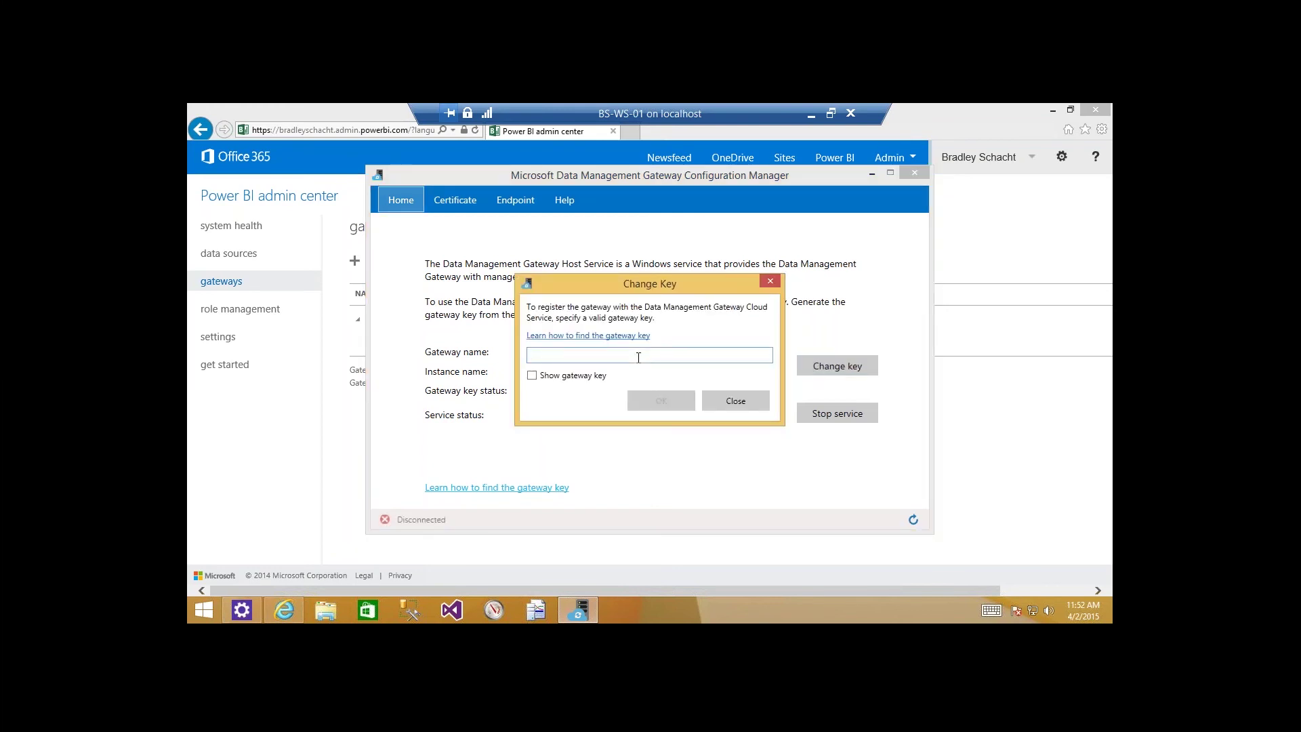
key("ctrl+v")
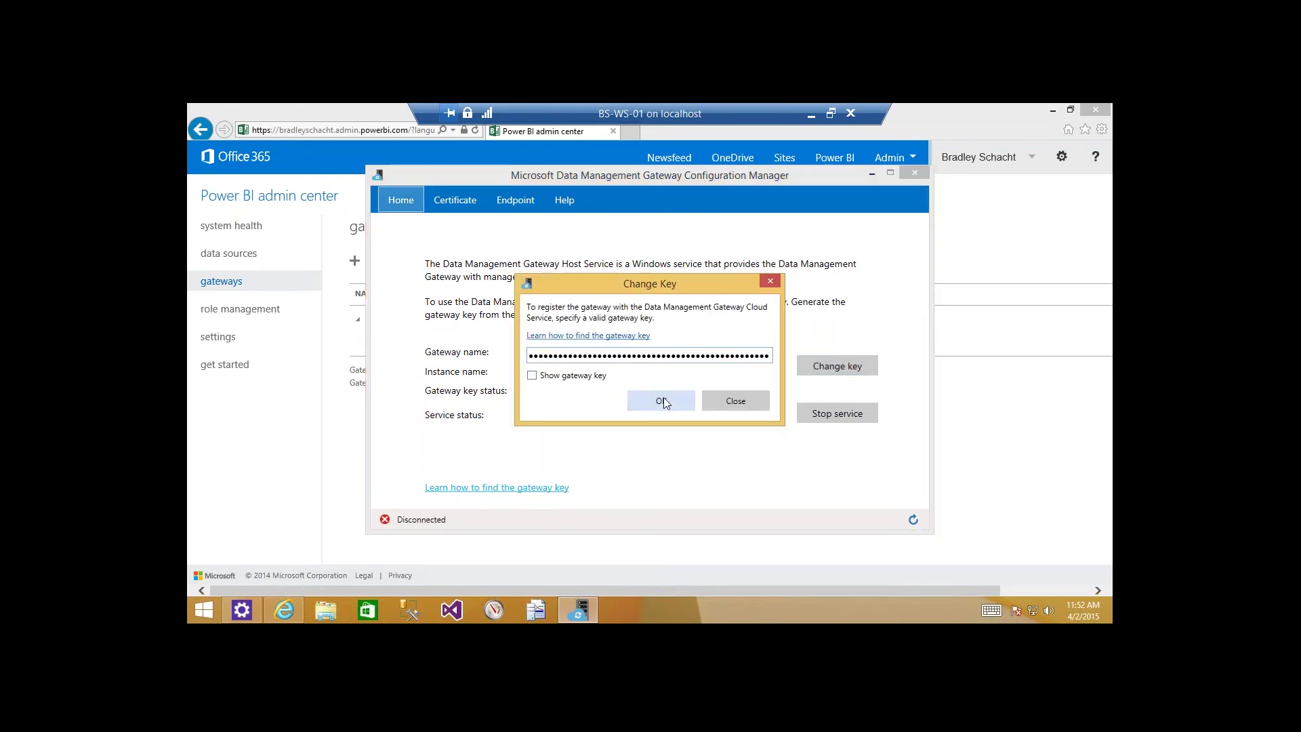
left_click(663, 401)
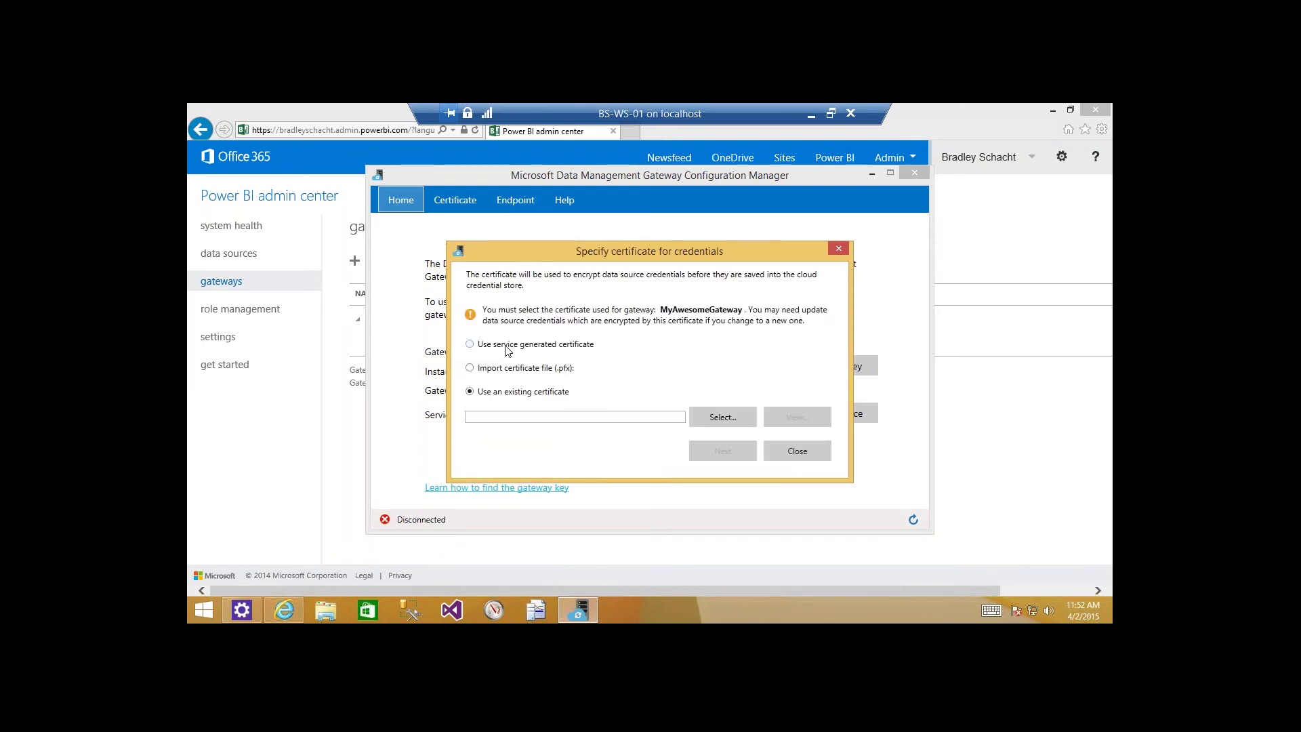
Use a service-generated certificate and save a password-protected .pfx backup to the Desktop.
left_click(506, 346)
left_click(723, 418)
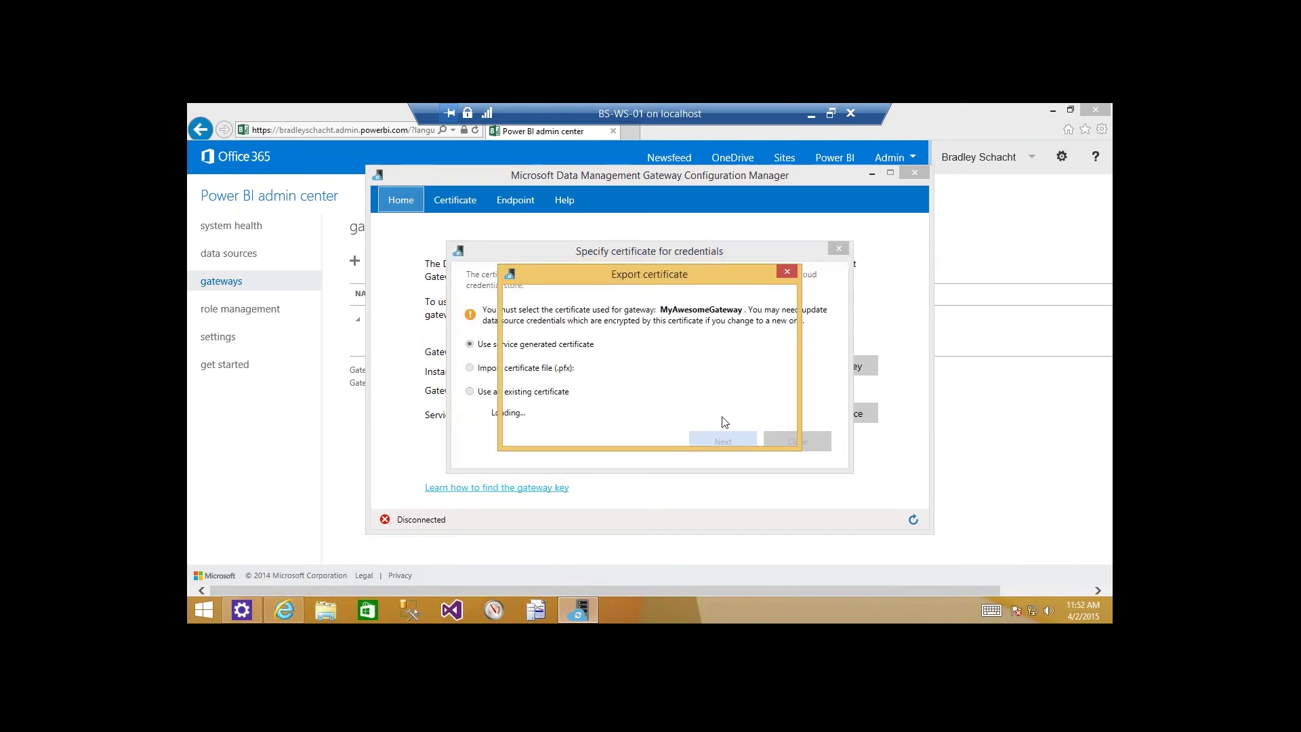
type("••••••••••")
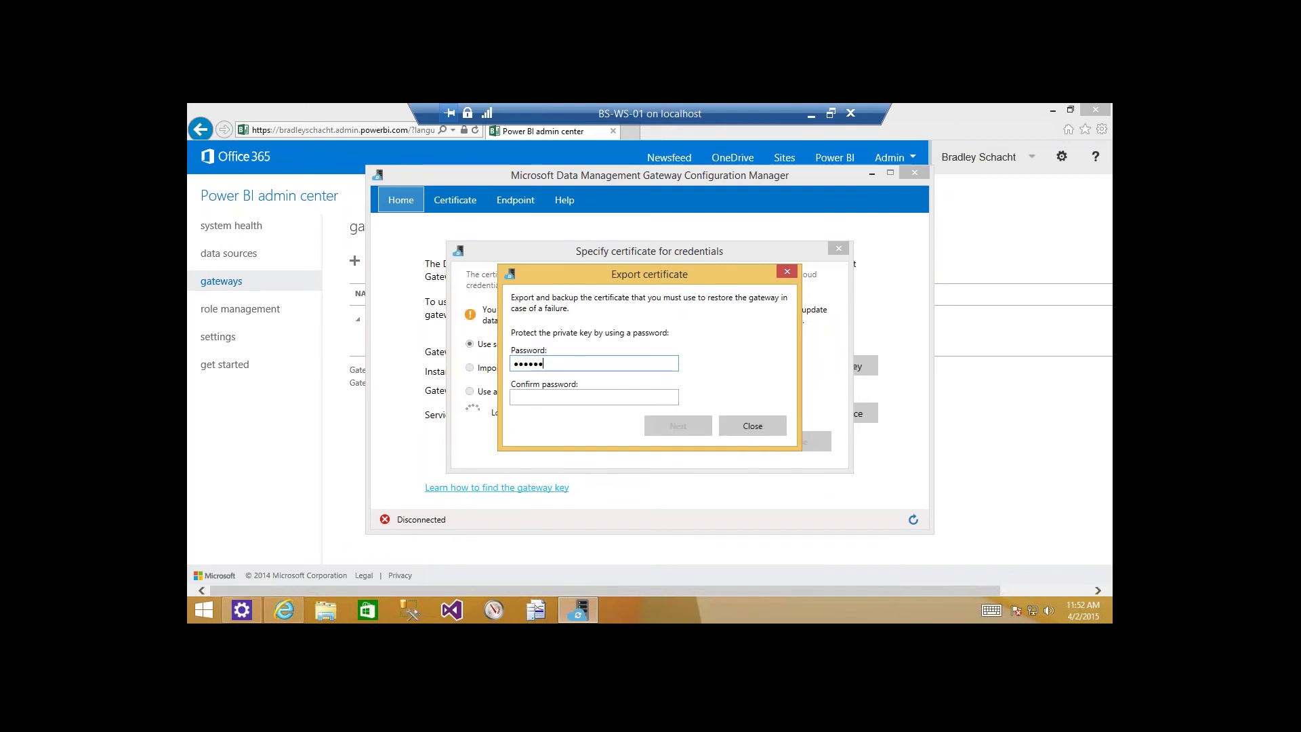
key("Tab")
type("••••••••••")
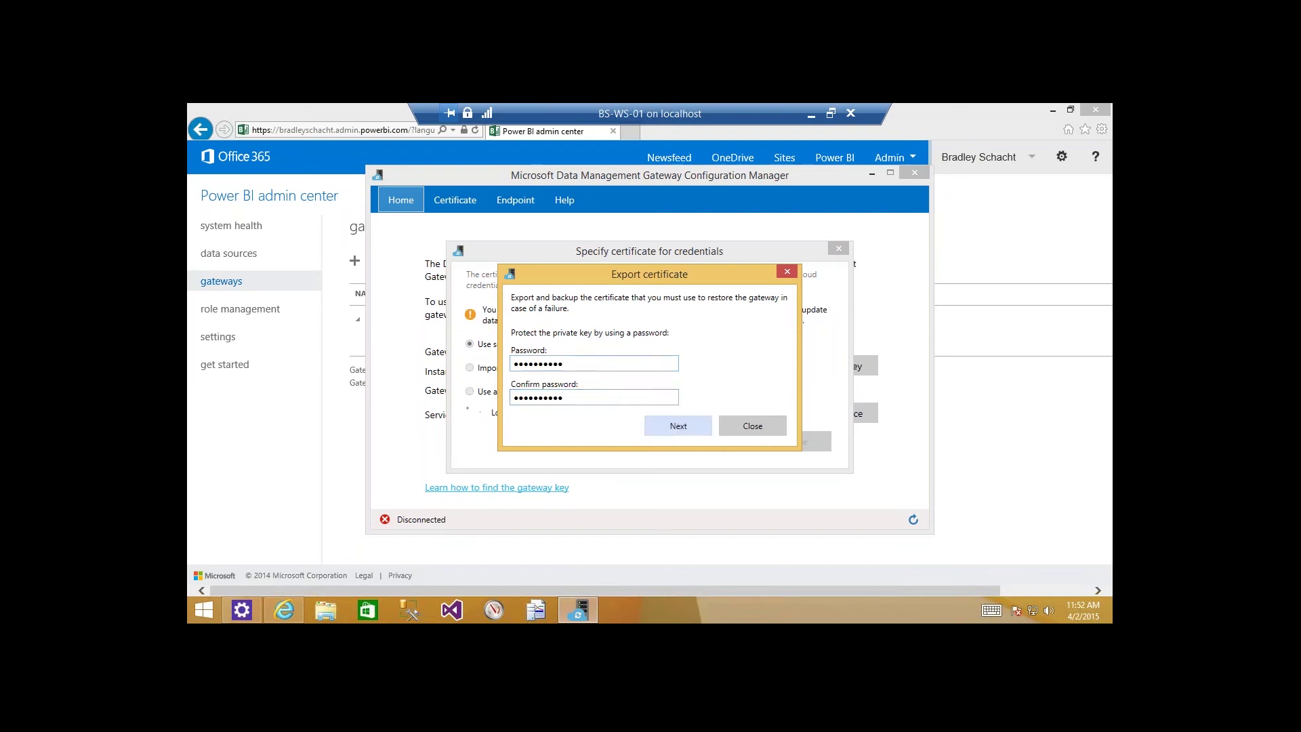
left_click(677, 426)
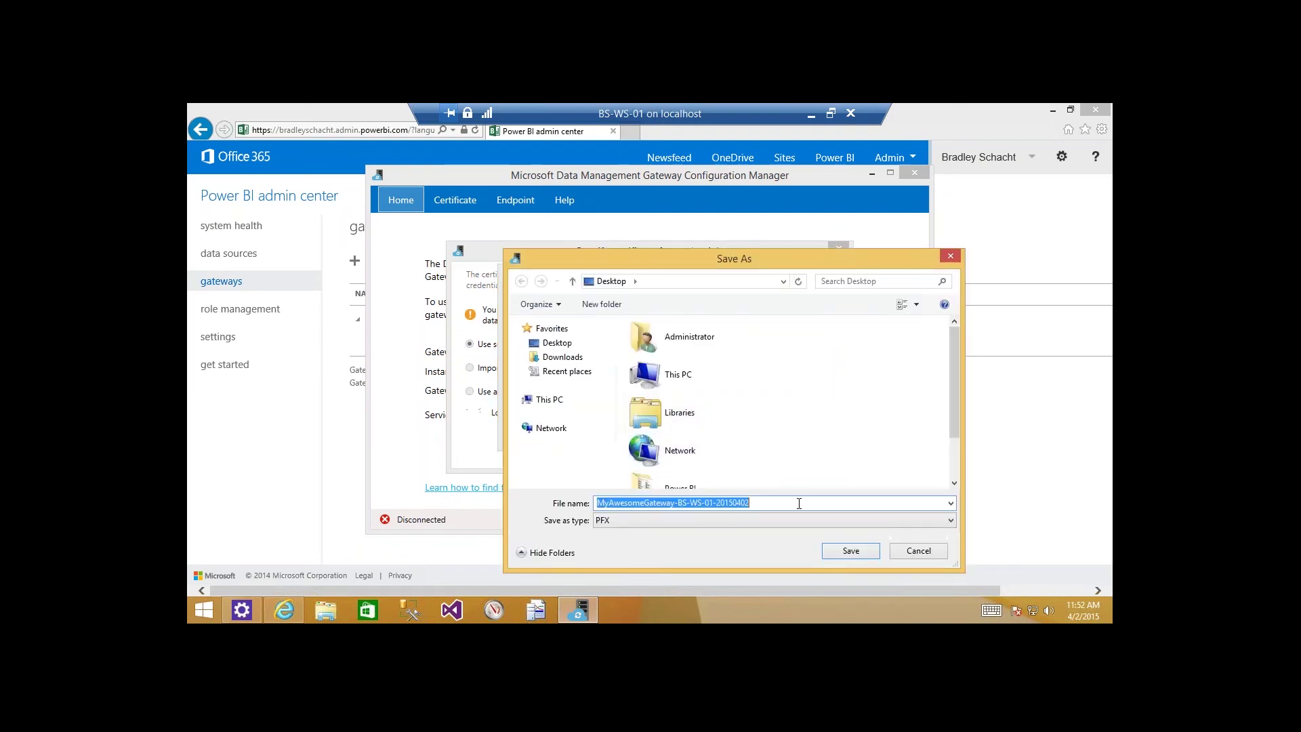
left_click(849, 551)
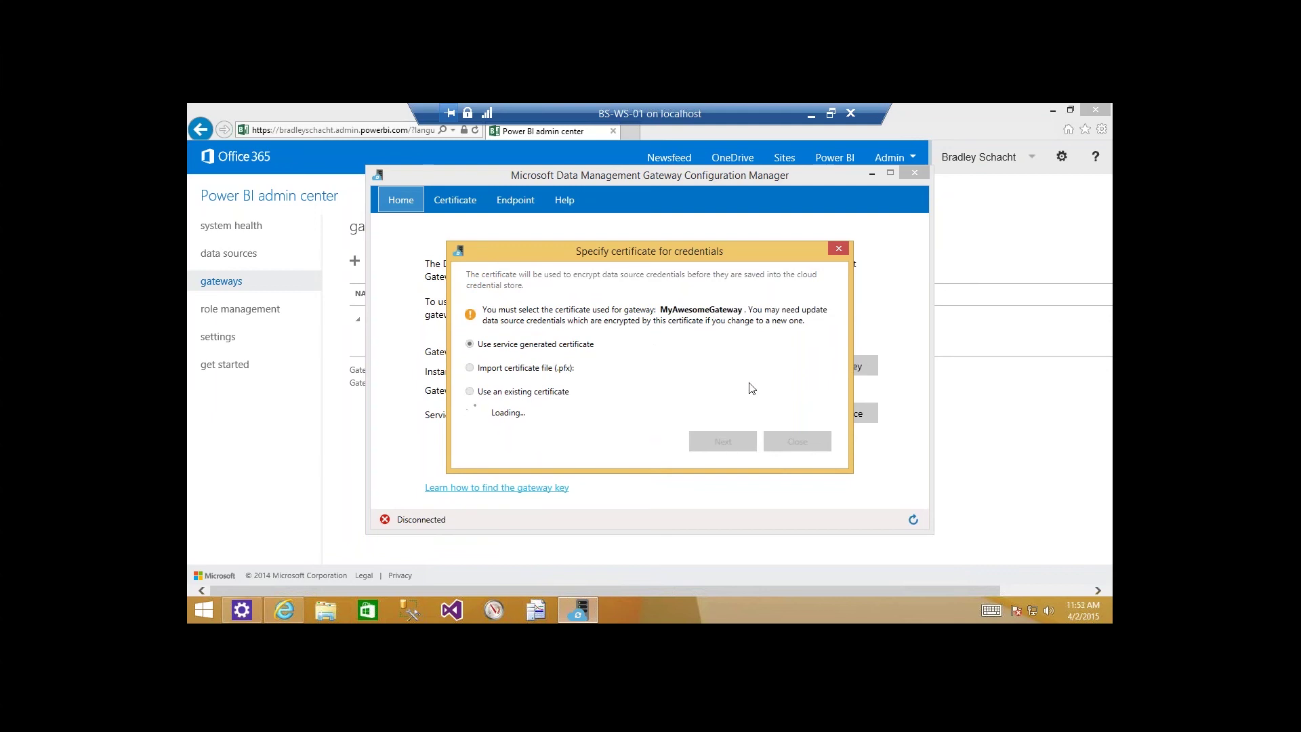
left_click(1005, 436)
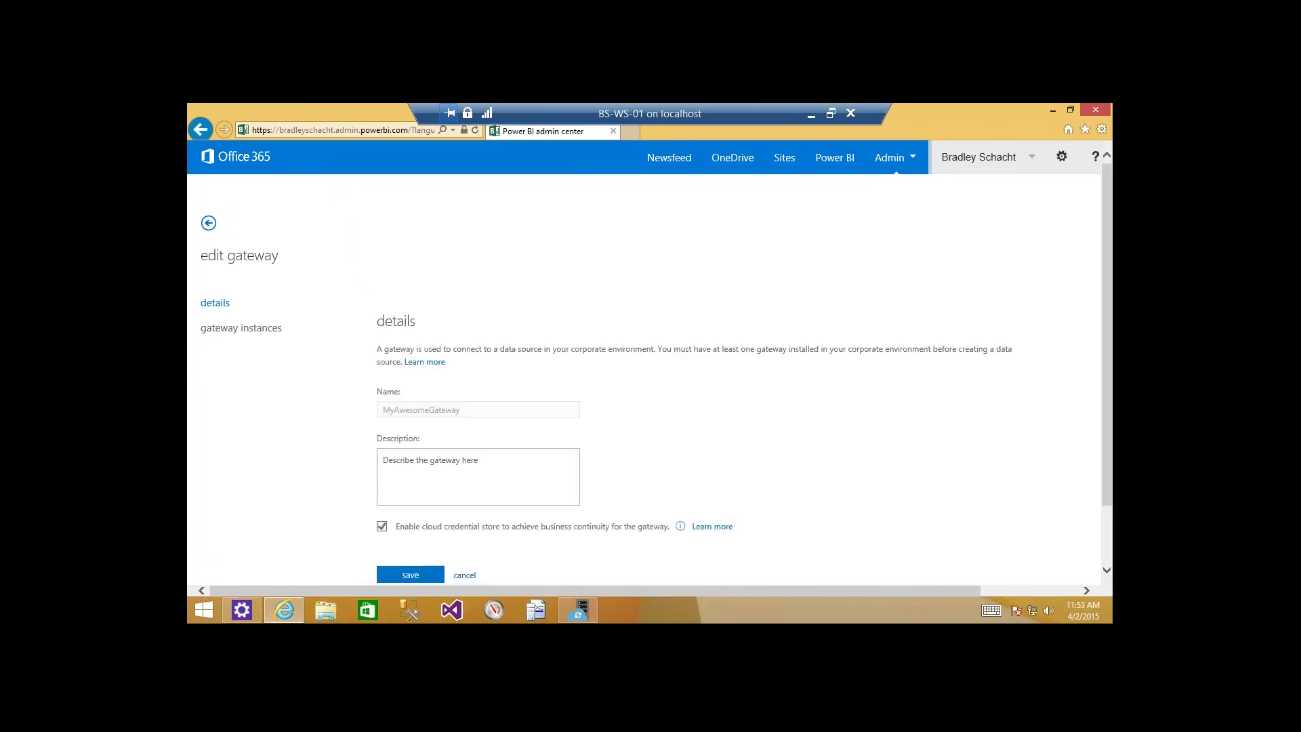
Relaunch the Microsoft Data Management Gateway app by searching 'data' in the Start apps list.
left_click(231, 330)
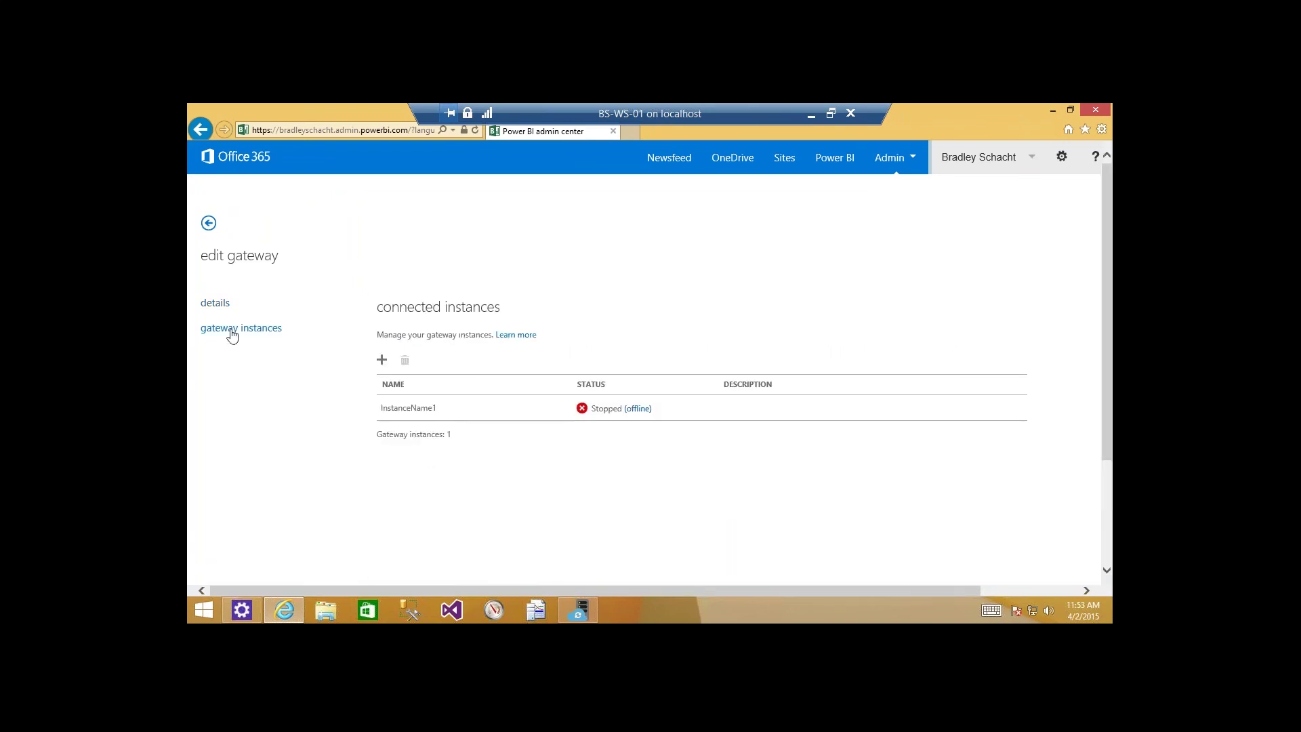
left_click(813, 114)
left_click(204, 610)
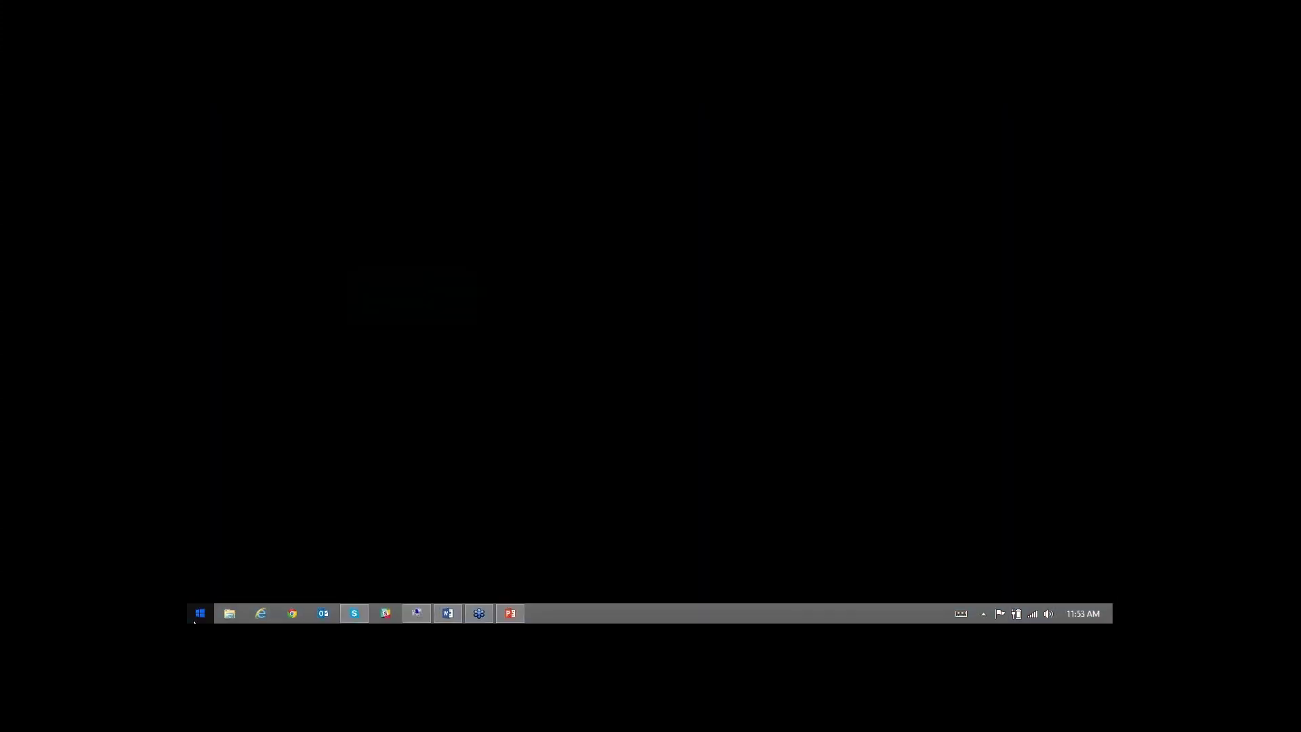
left_click(278, 587)
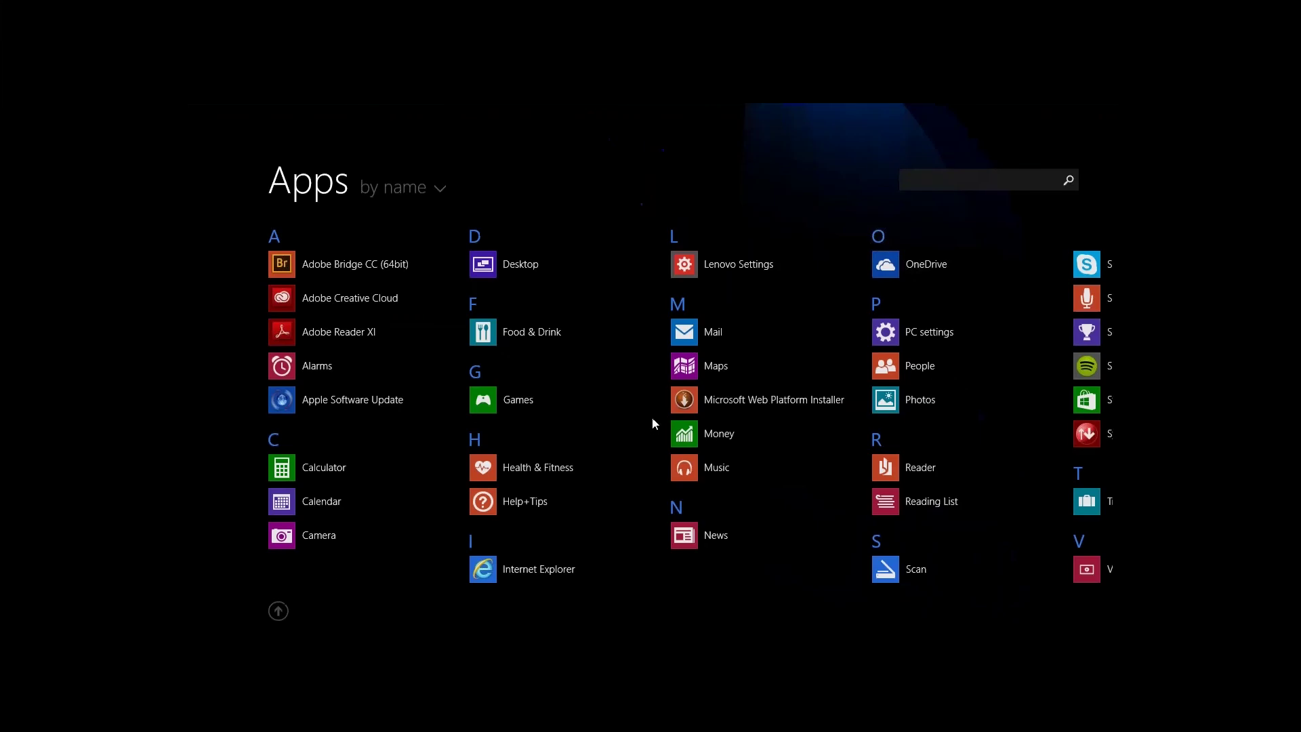
scroll(654, 380, "down", 2)
scroll(657, 340, "down", 4)
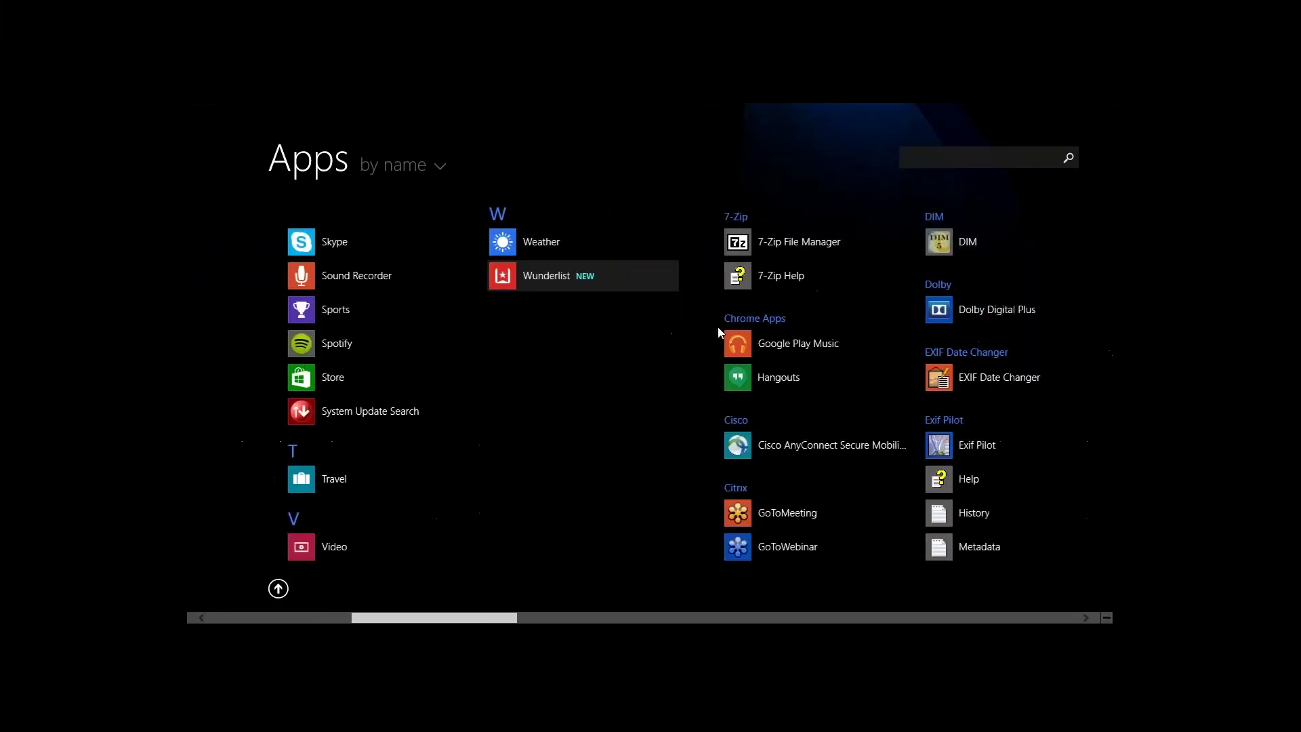
type("data")
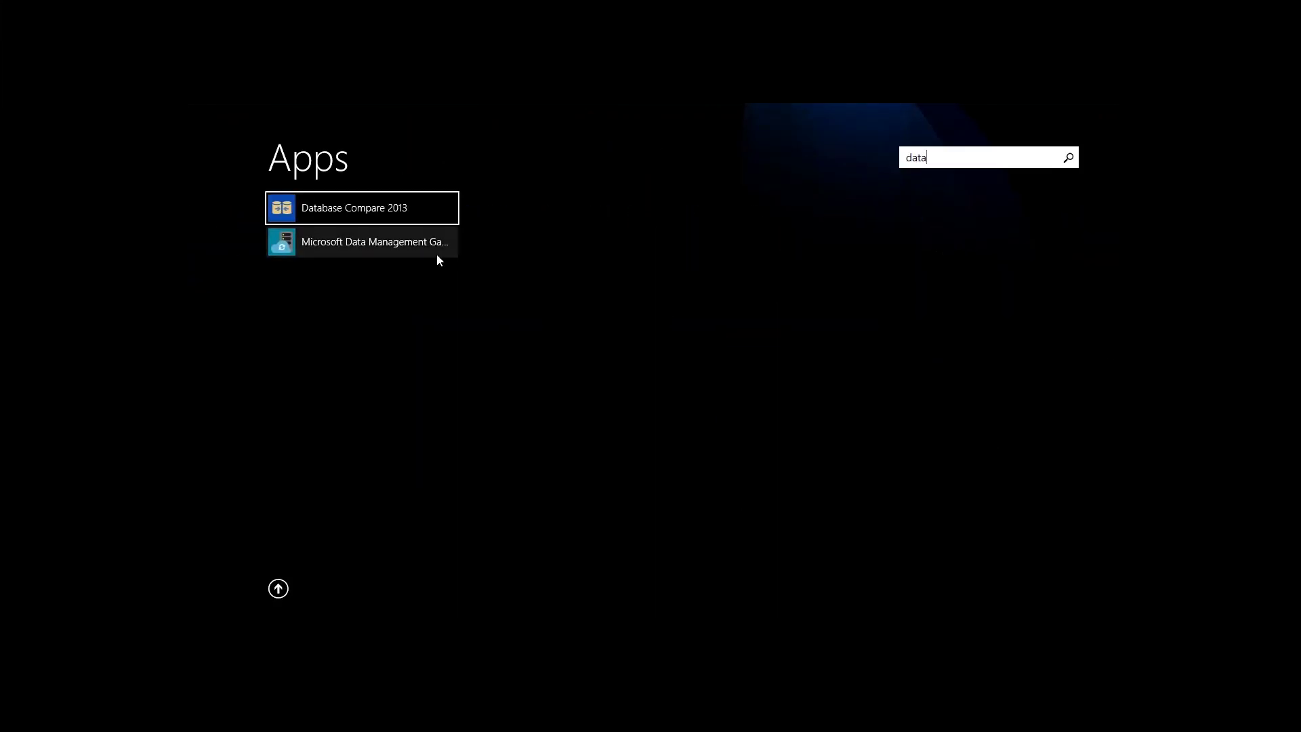
left_click(380, 251)
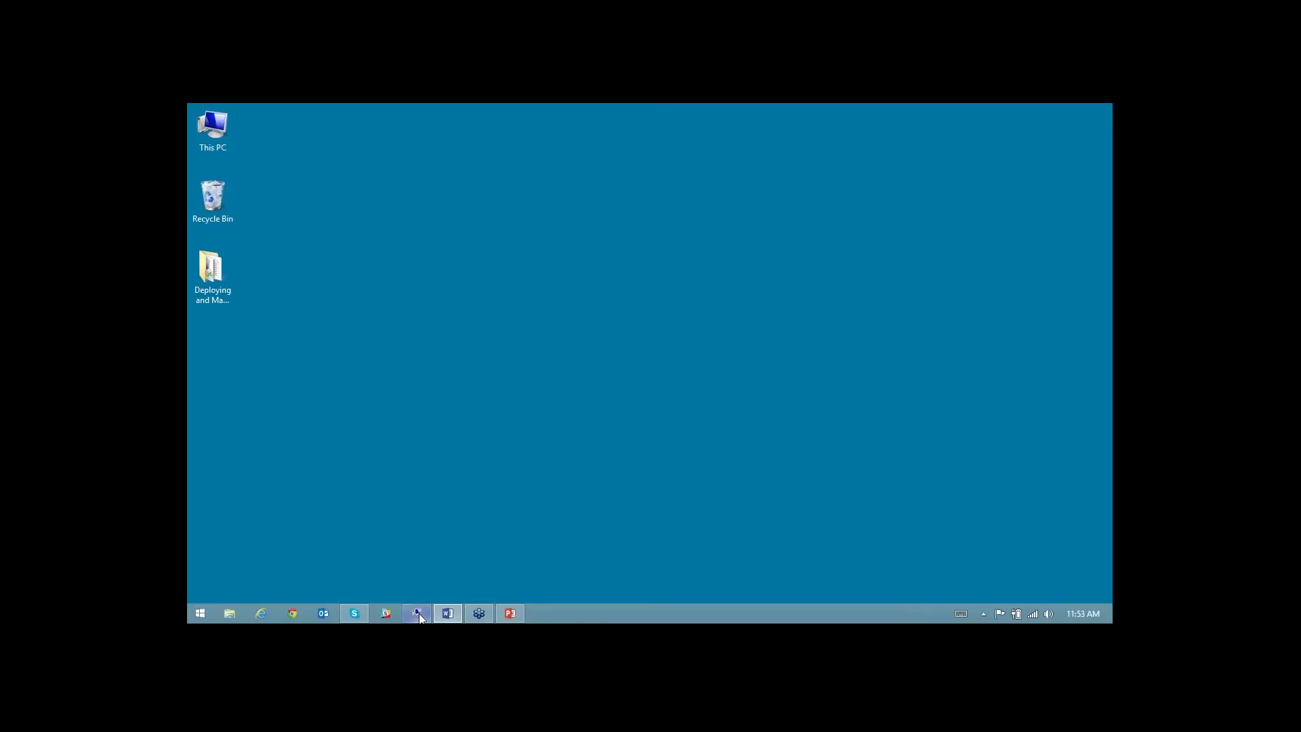
left_click(418, 613)
left_click(573, 609)
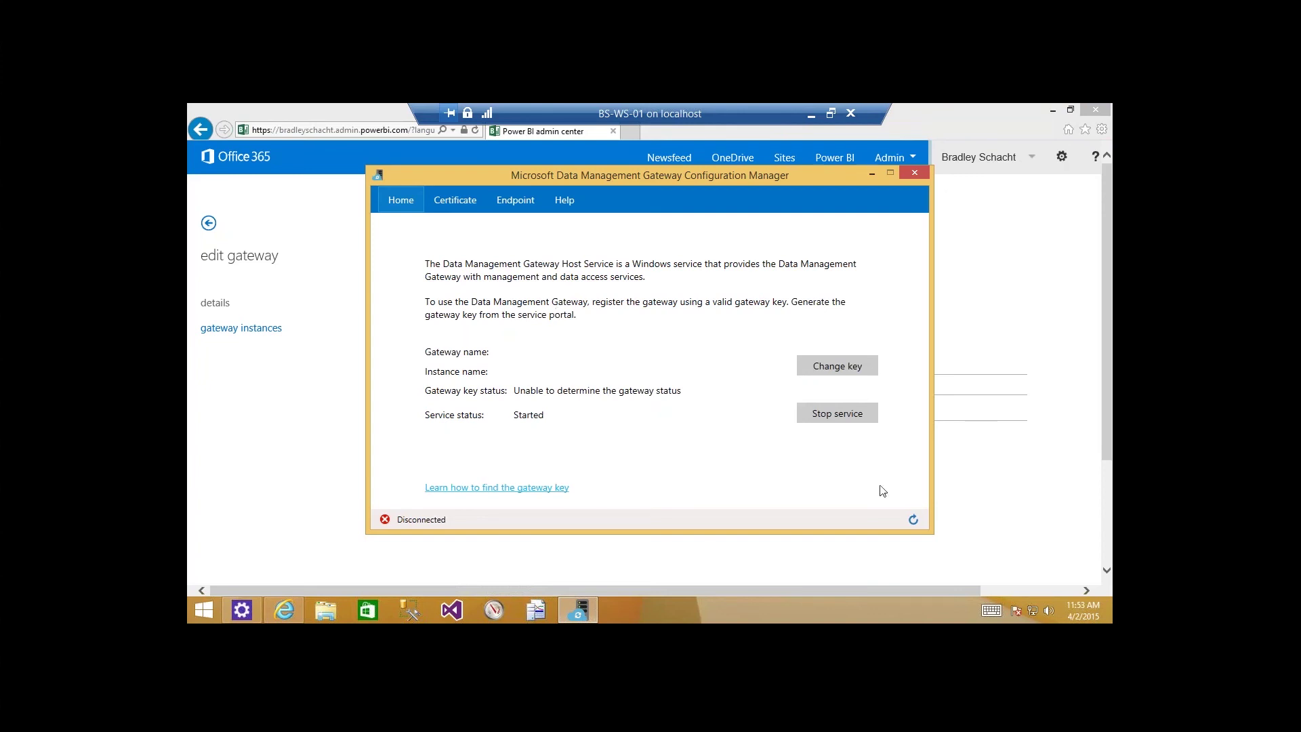
Refresh the gateway status in the Configuration Manager and reload MyAwesomeGateway's admin center page.
left_click(913, 520)
left_click(309, 467)
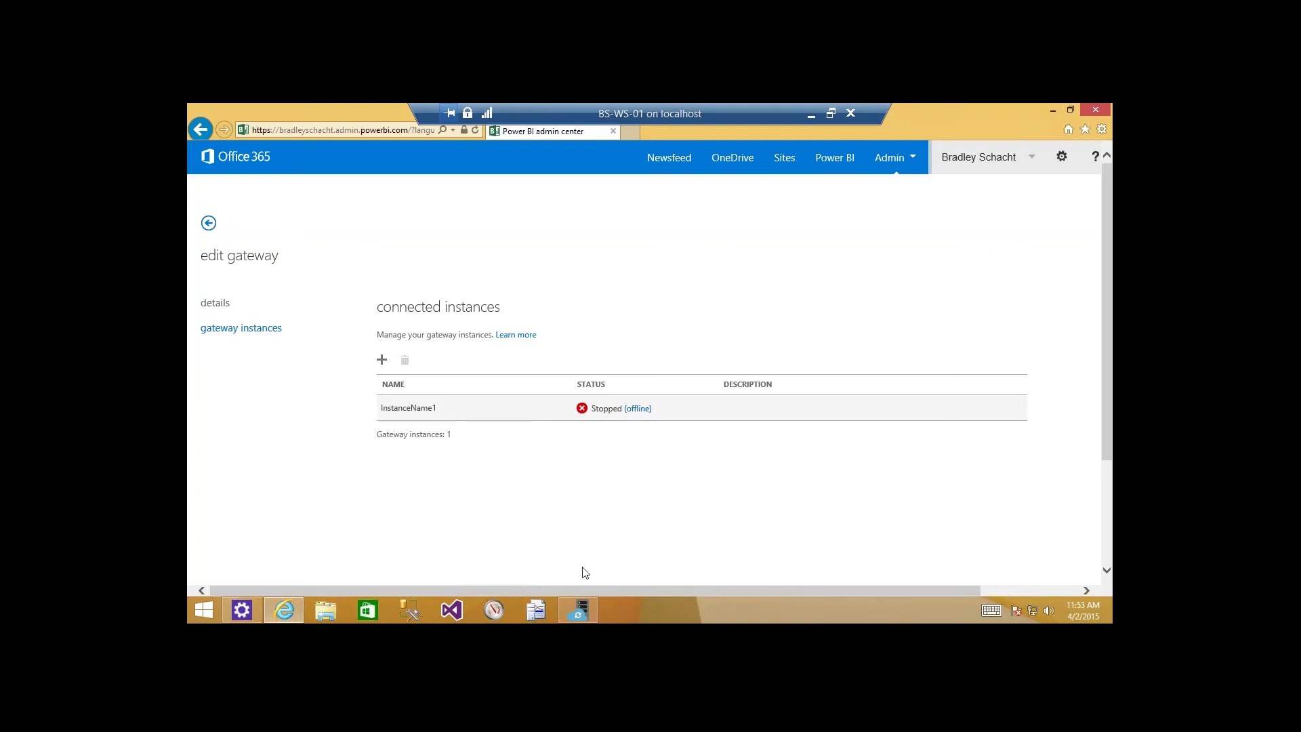
left_click(577, 610)
left_click(912, 519)
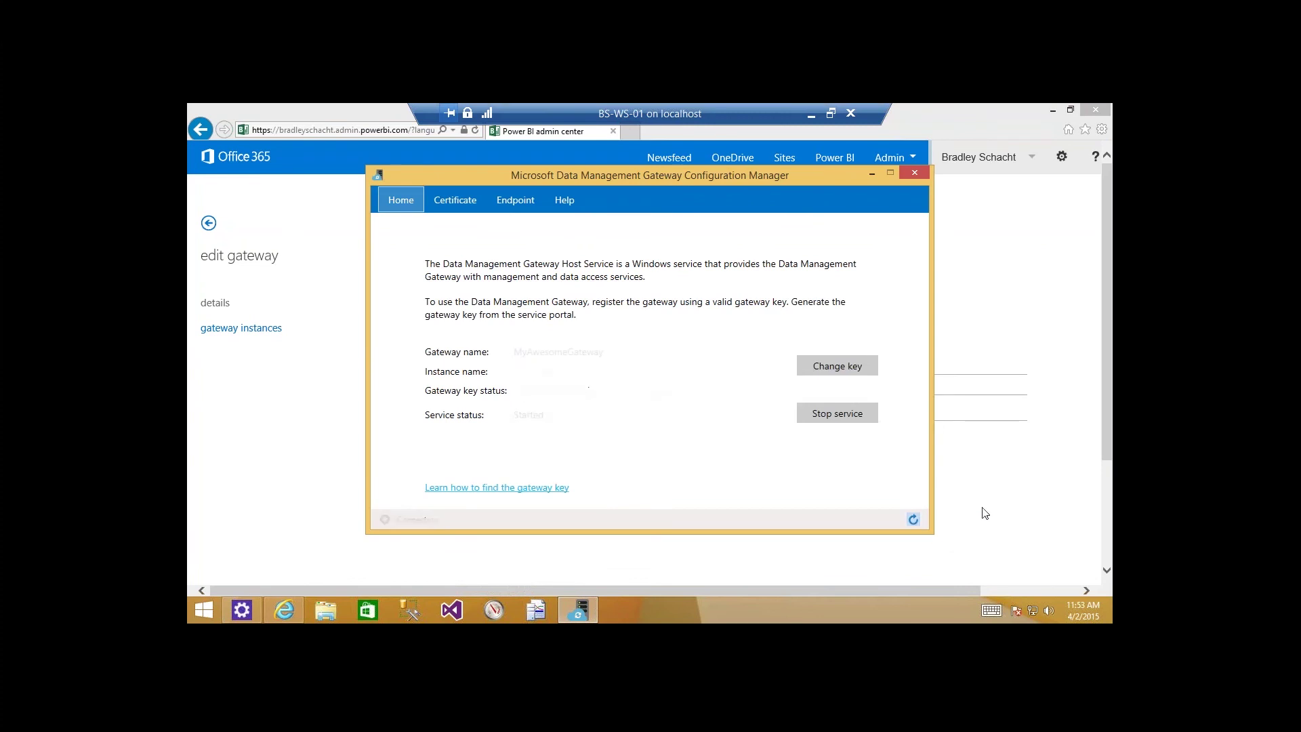
left_click(984, 512)
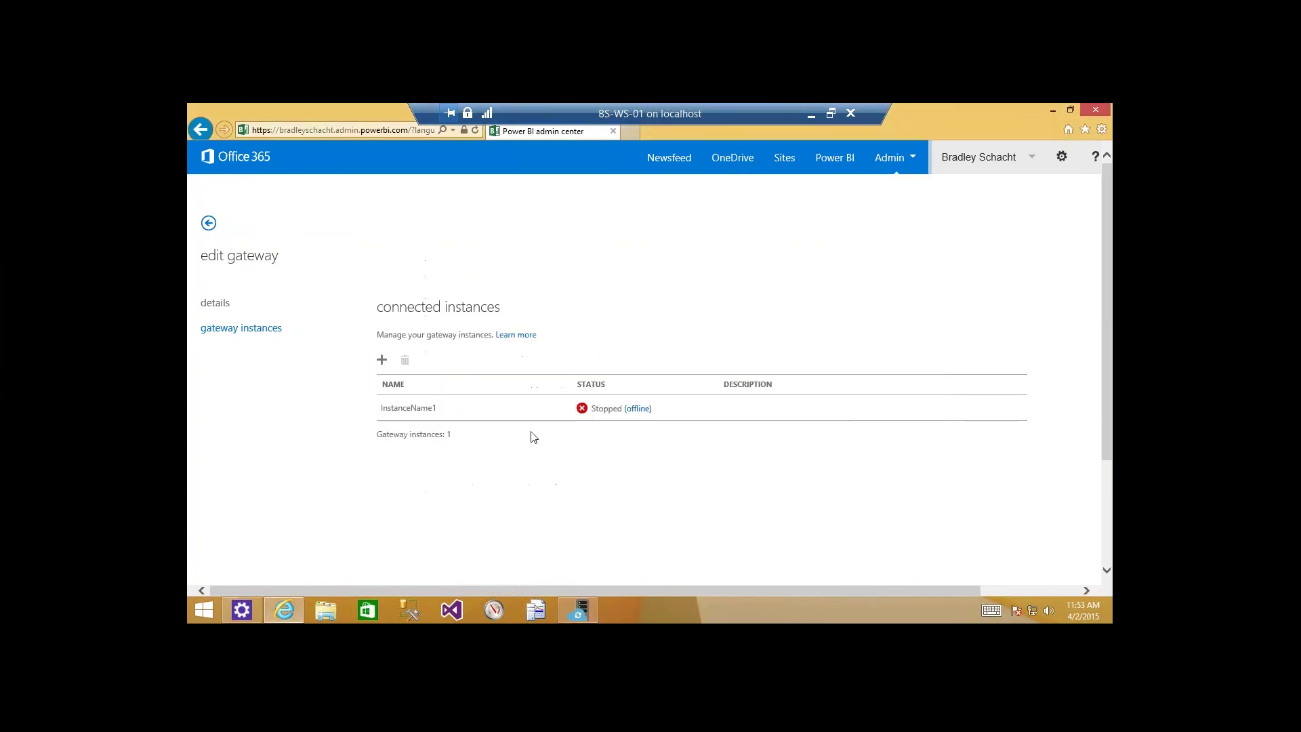
mouse_move(188, 104)
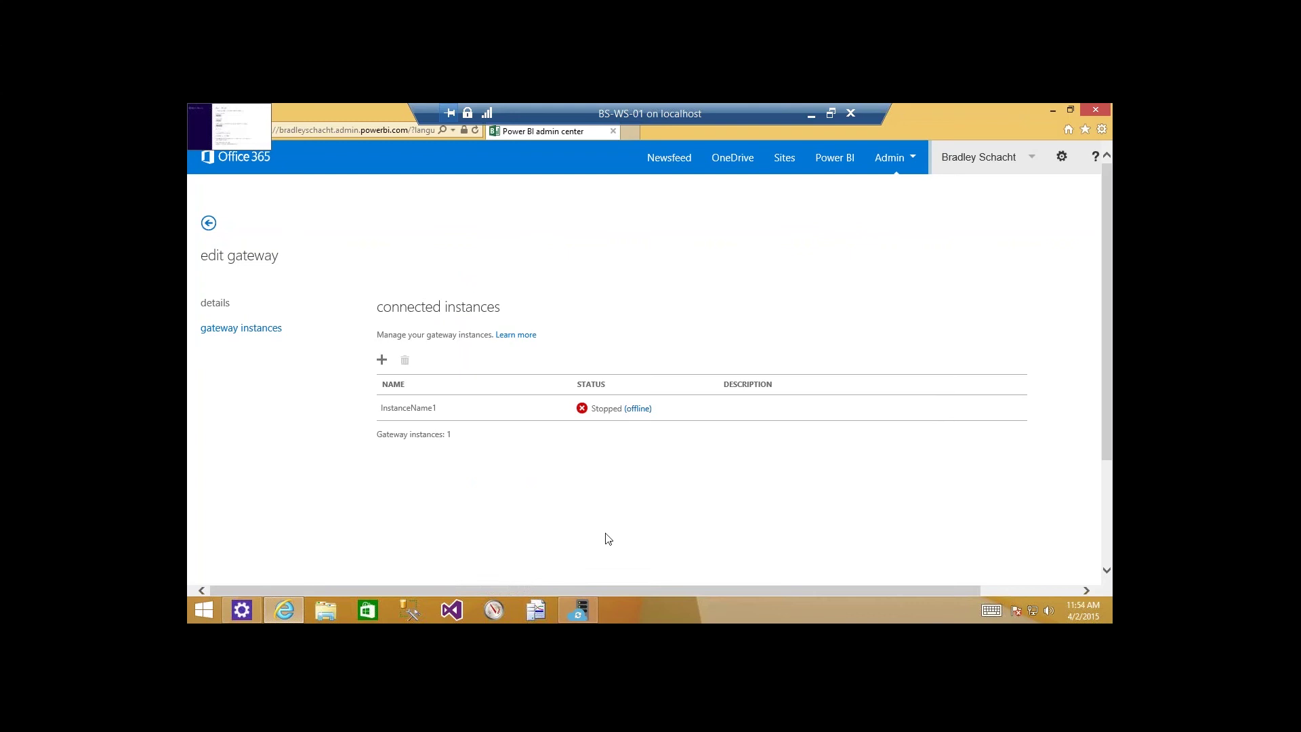
left_click(589, 617)
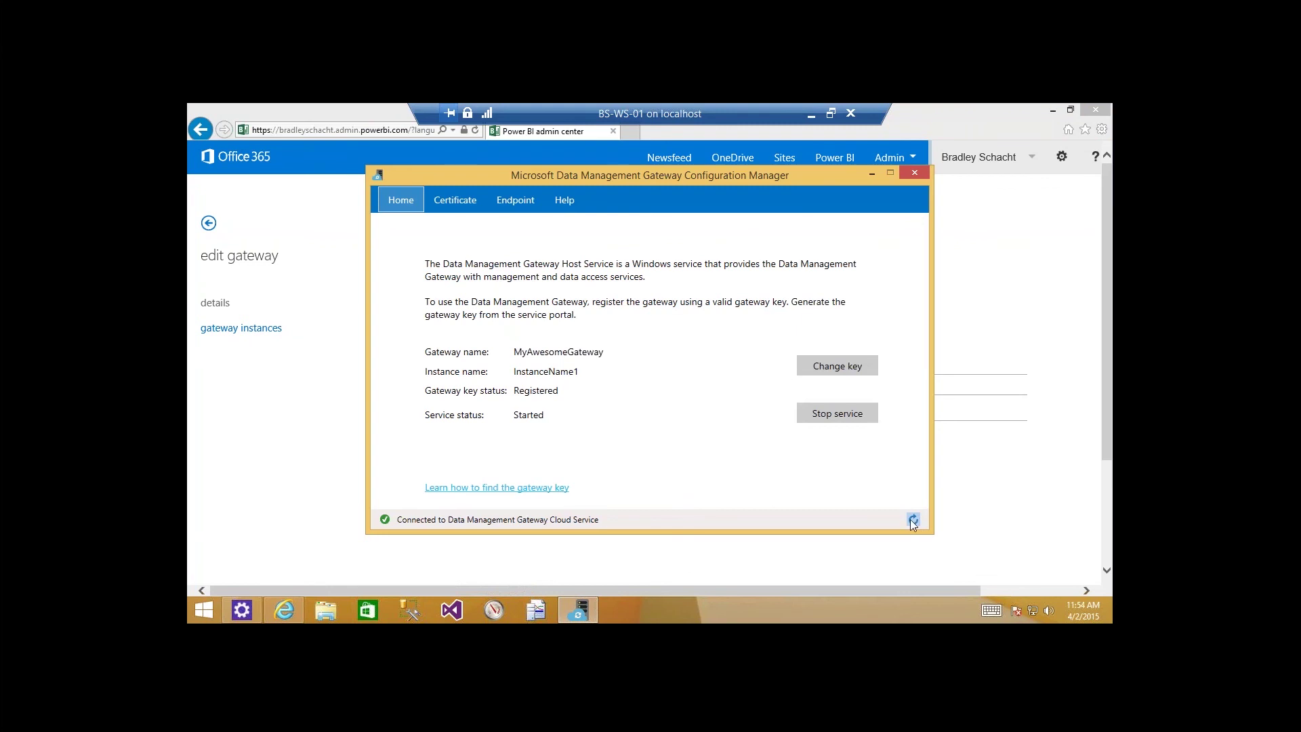
left_click(979, 520)
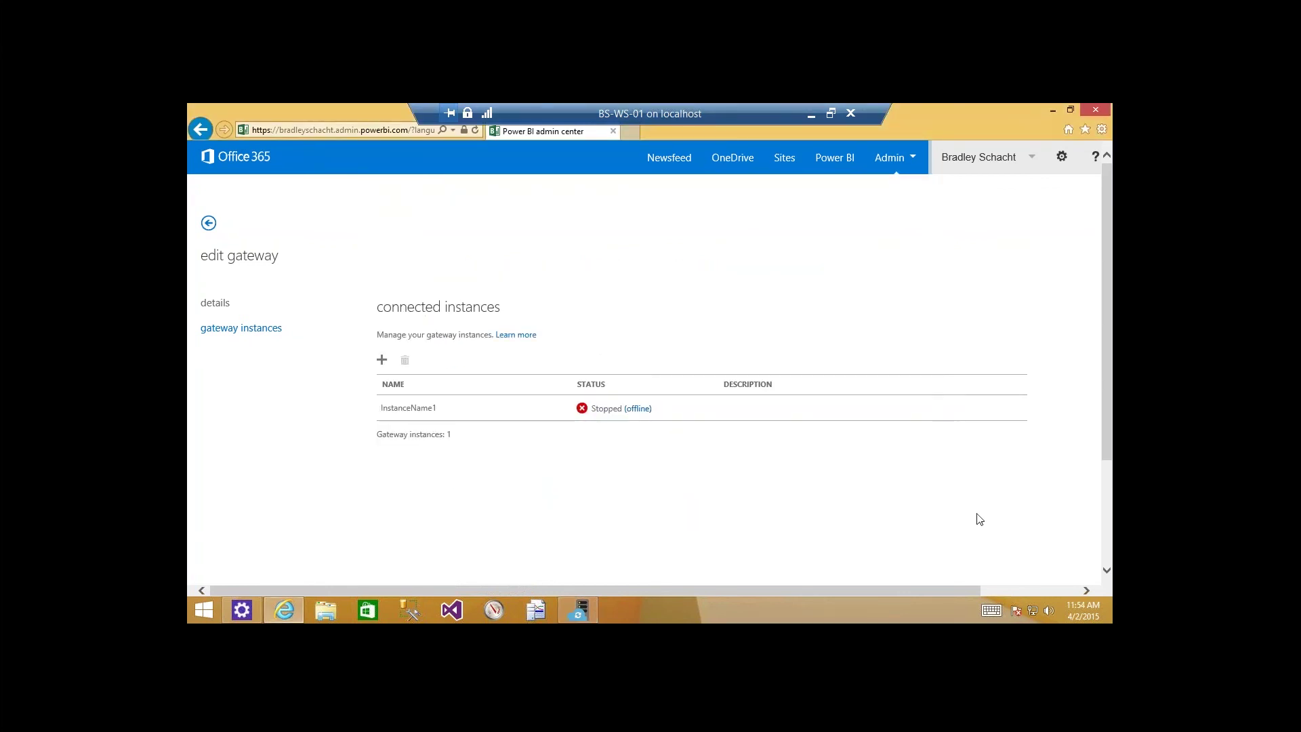
key("F5")
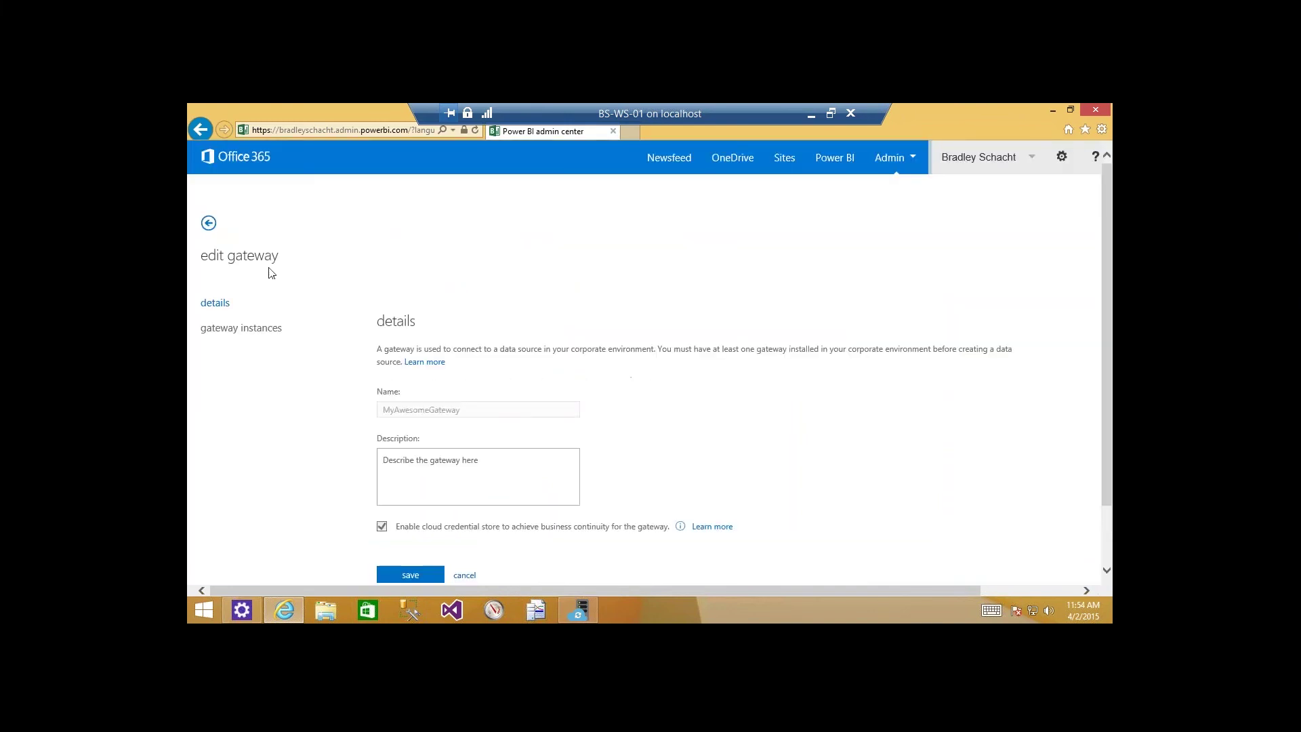
Check MyAwesomeGateway shows Running in the gateways list, then open the empty data sources page.
left_click(209, 224)
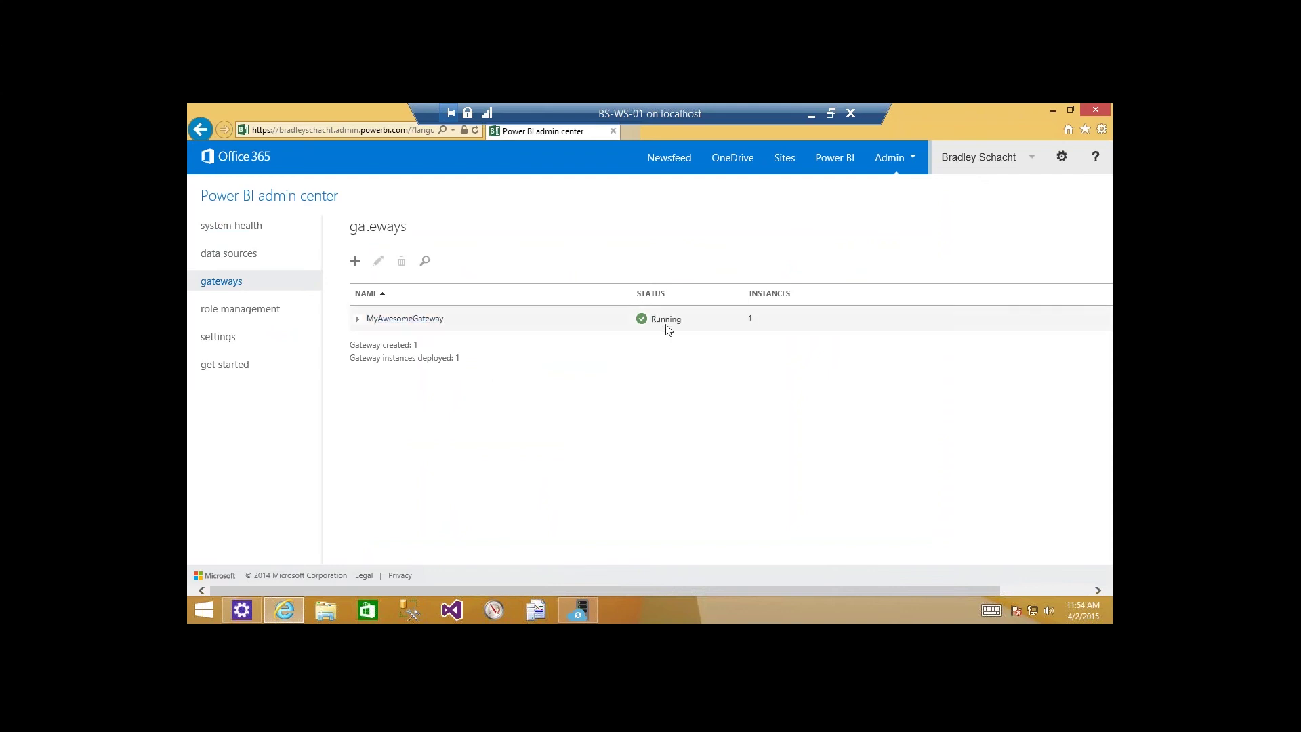
mouse_move(578, 612)
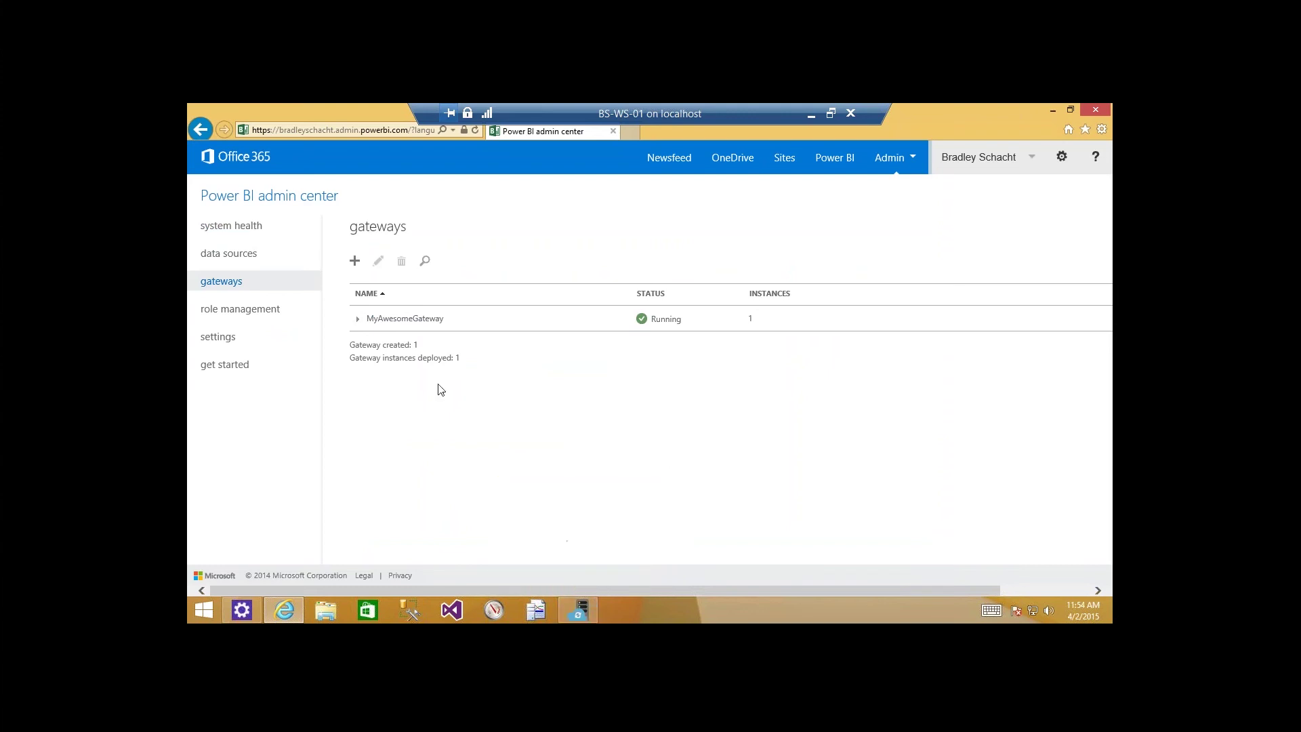
left_click(250, 265)
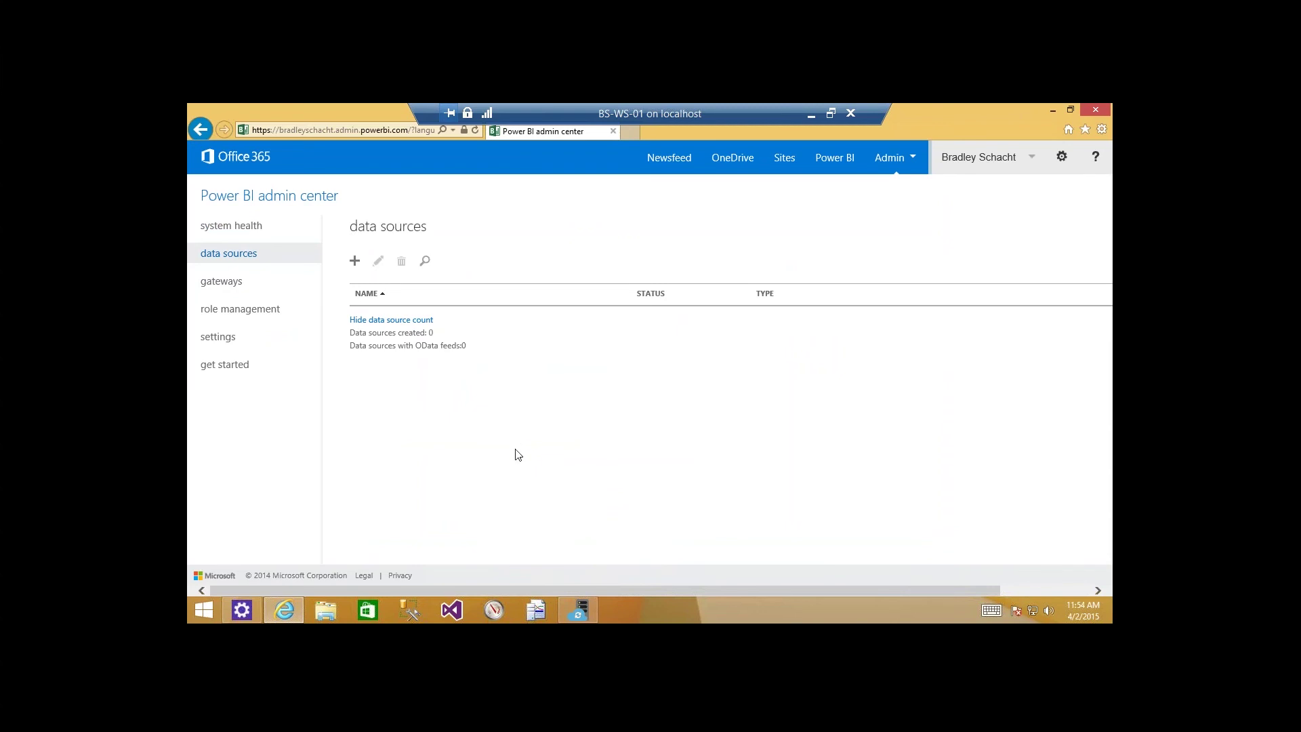
Add a SQL Server data source searchable in Power Query with OData feed enabled.
left_click(354, 262)
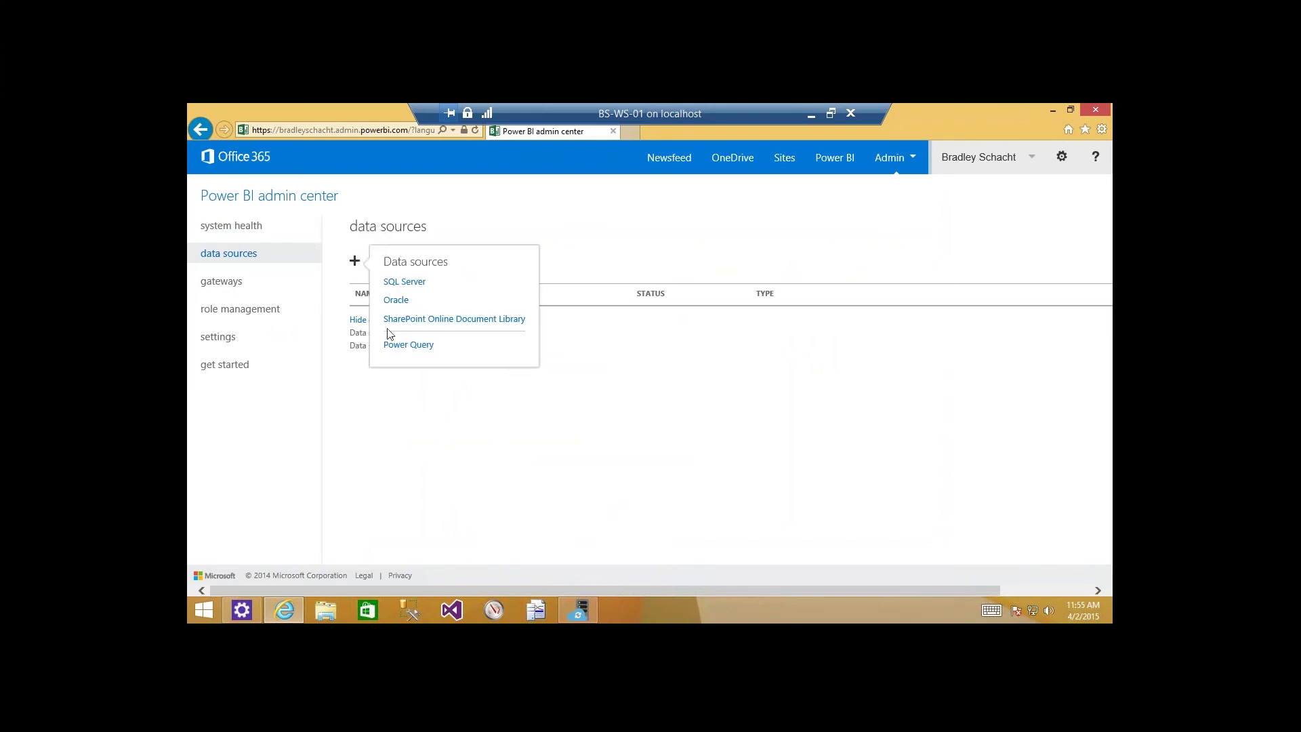
left_click(405, 282)
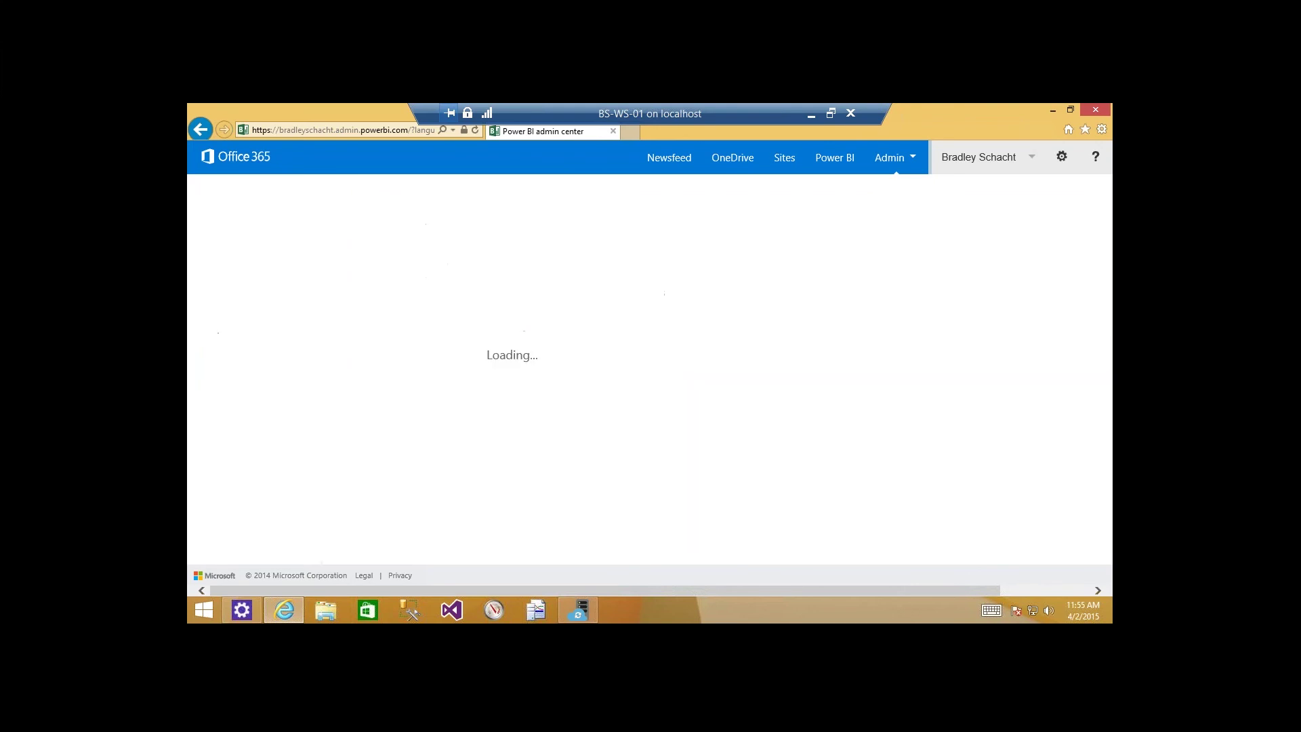
left_click(410, 368)
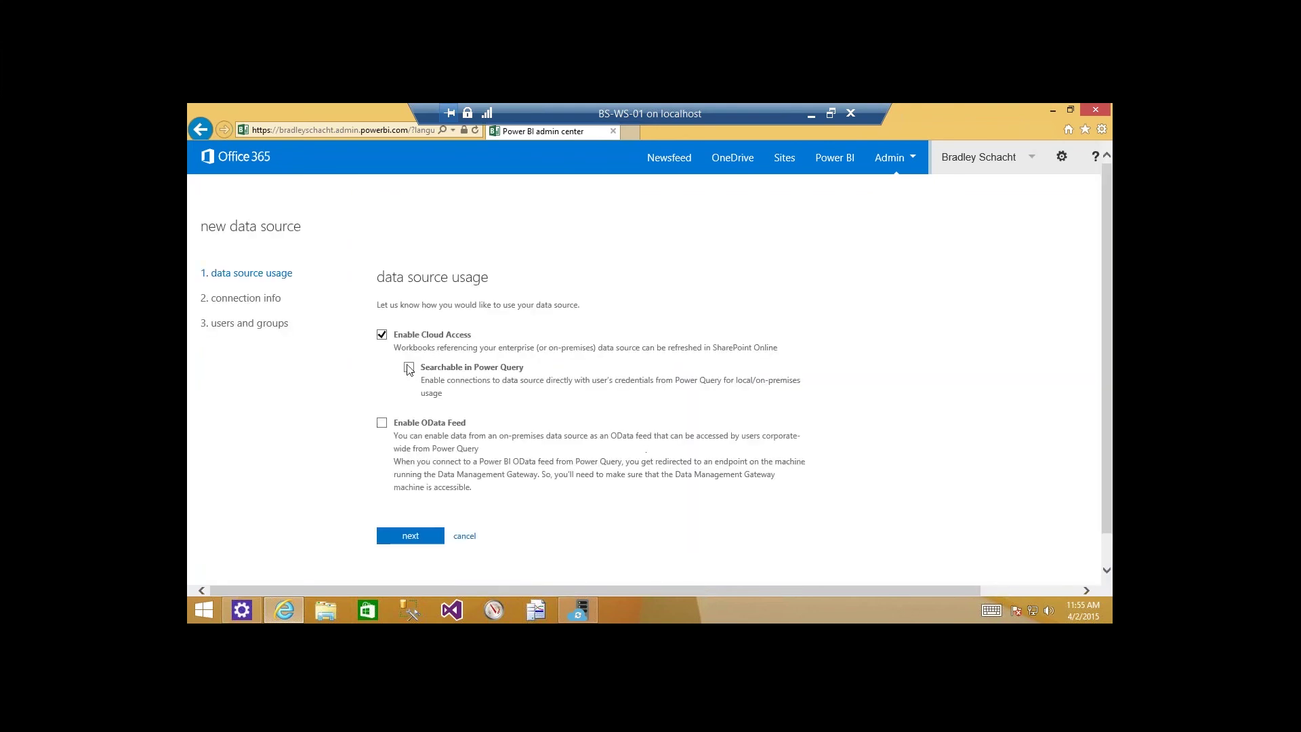
left_click(383, 424)
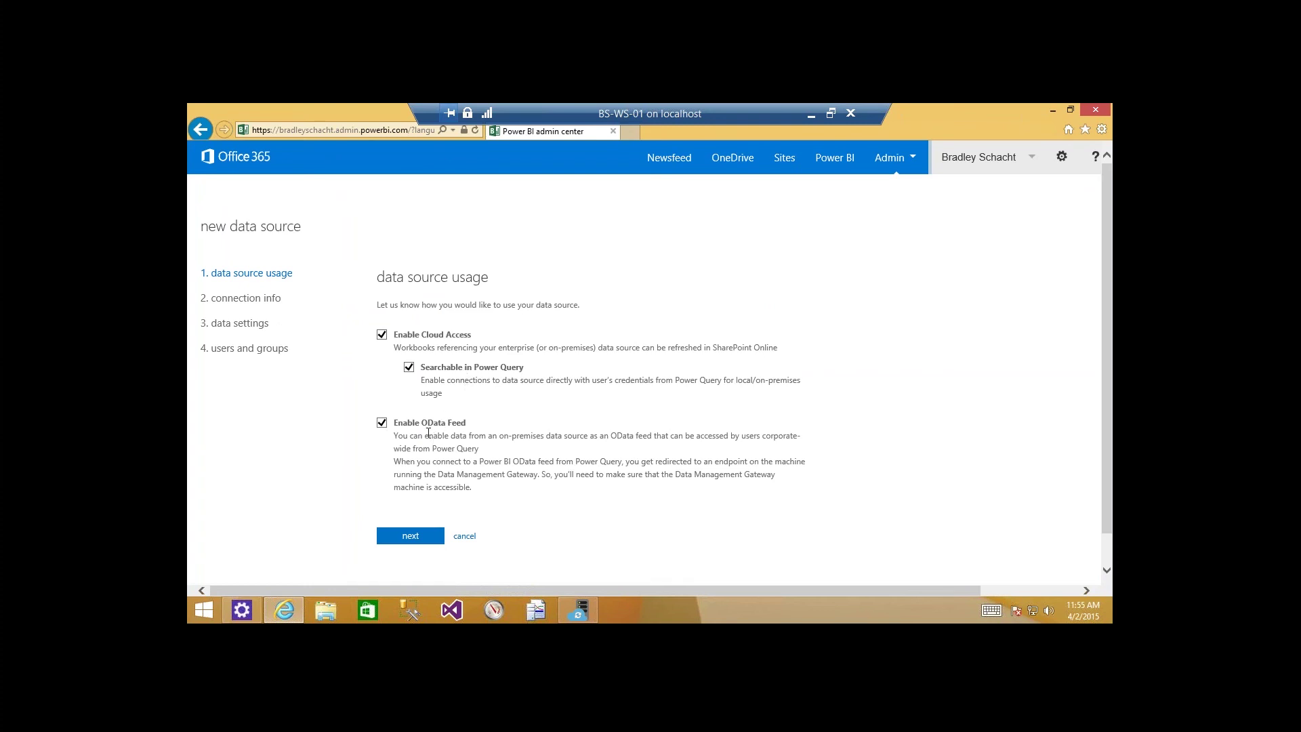
left_click(431, 542)
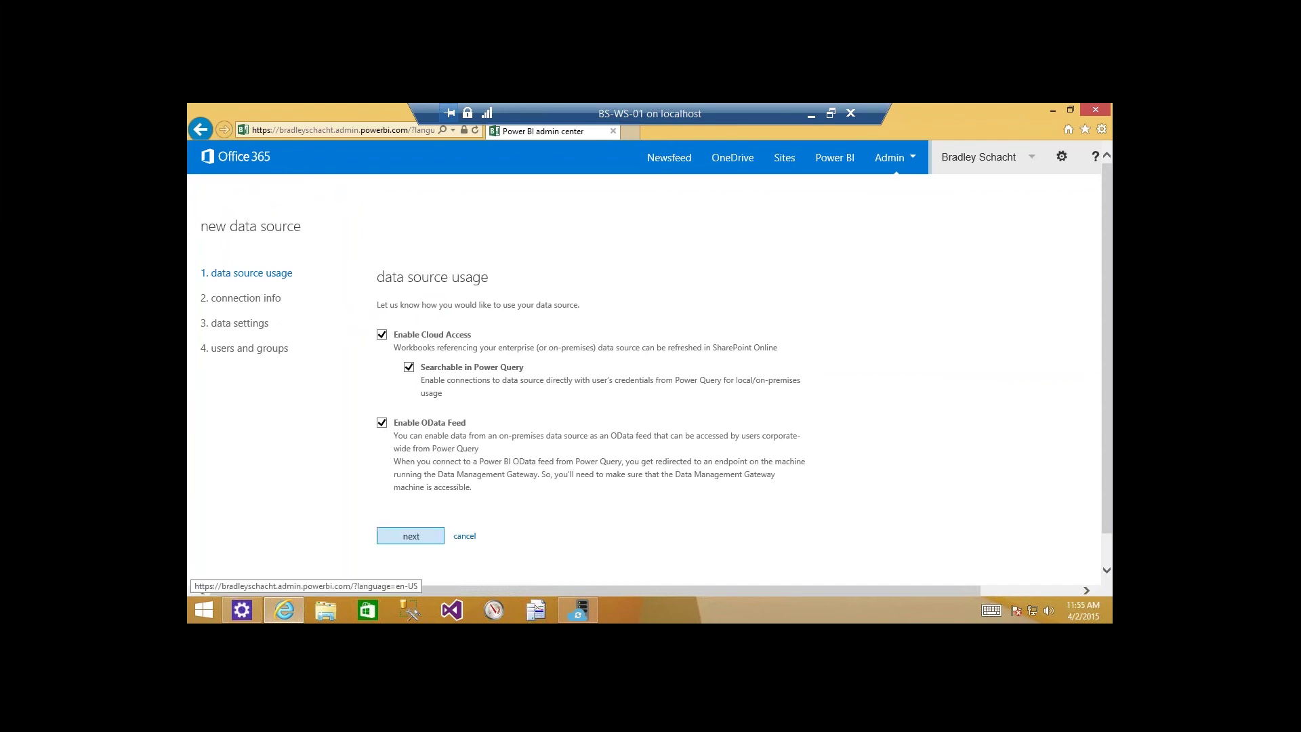
left_click(394, 339)
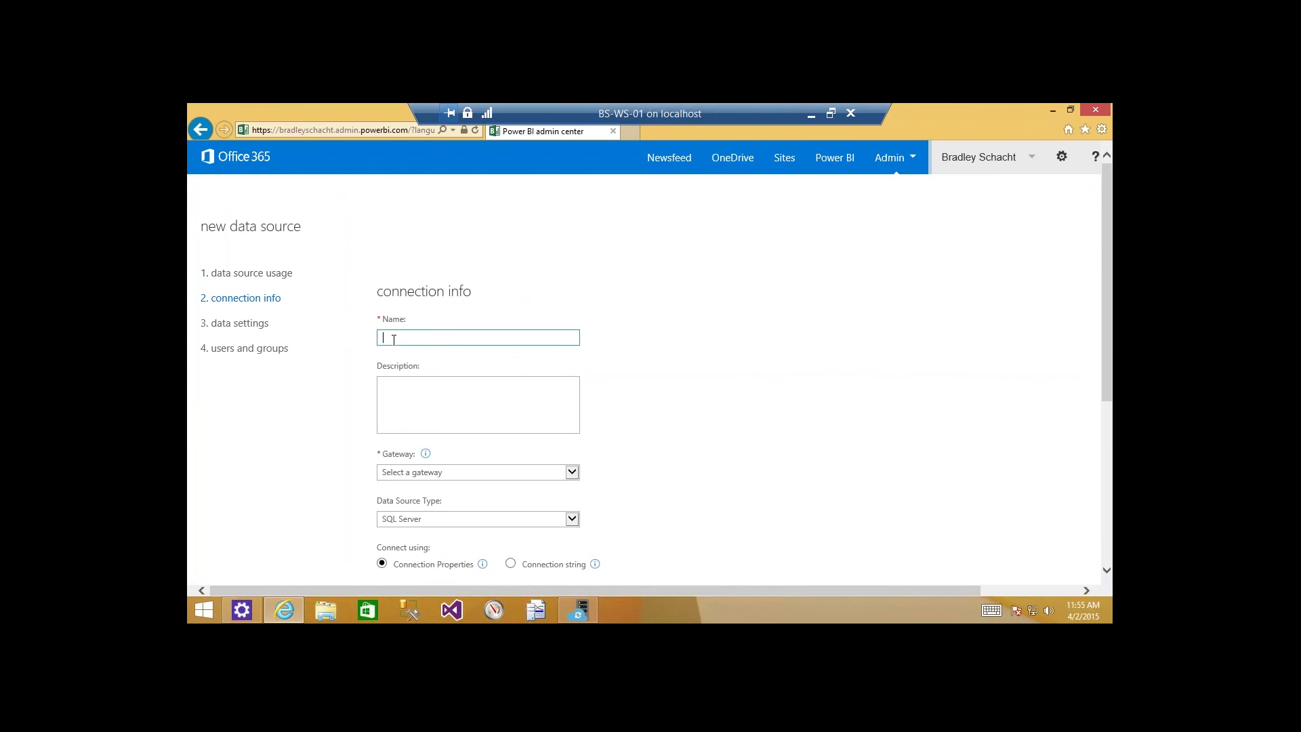
Name the new data source Pizza and route it through MyAwesomeGateway.
type("Pizza")
left_click(454, 472)
left_click(450, 484)
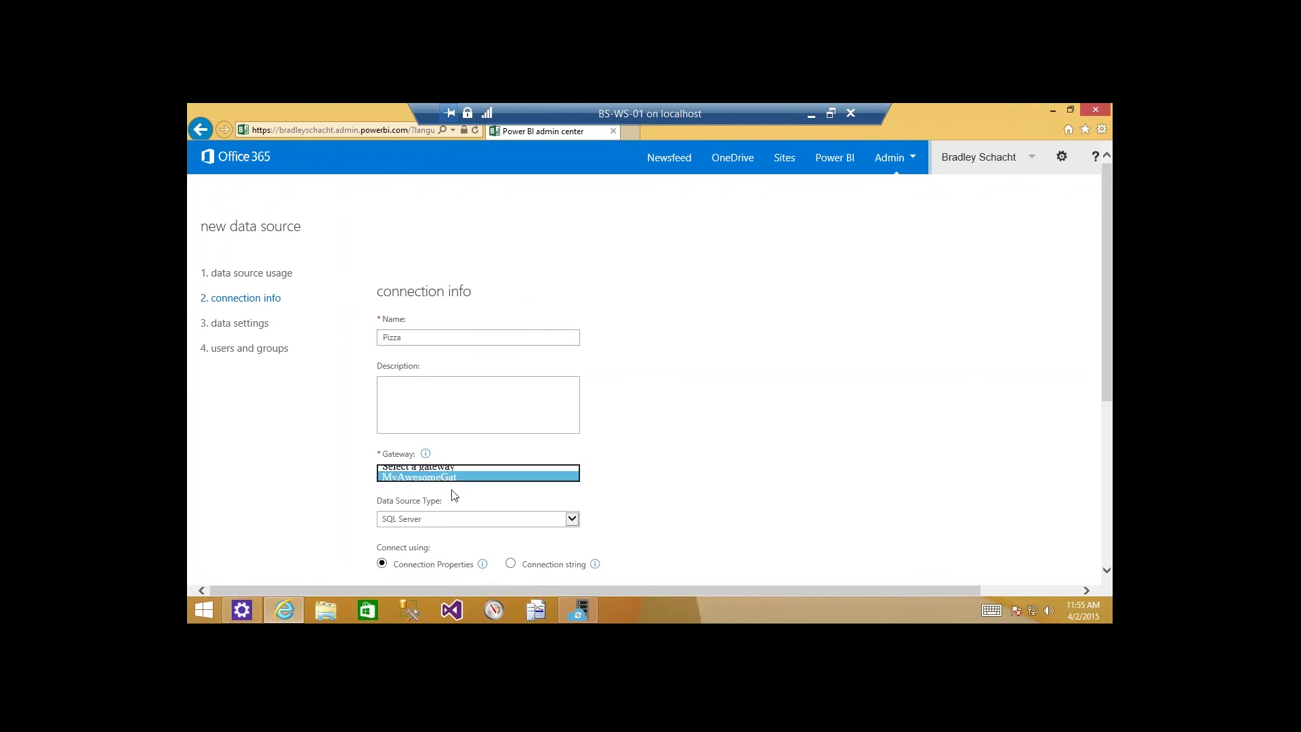
Target server BS-WS-01 and database Pizza, then open the credential settings.
scroll(646, 494, "down", 3)
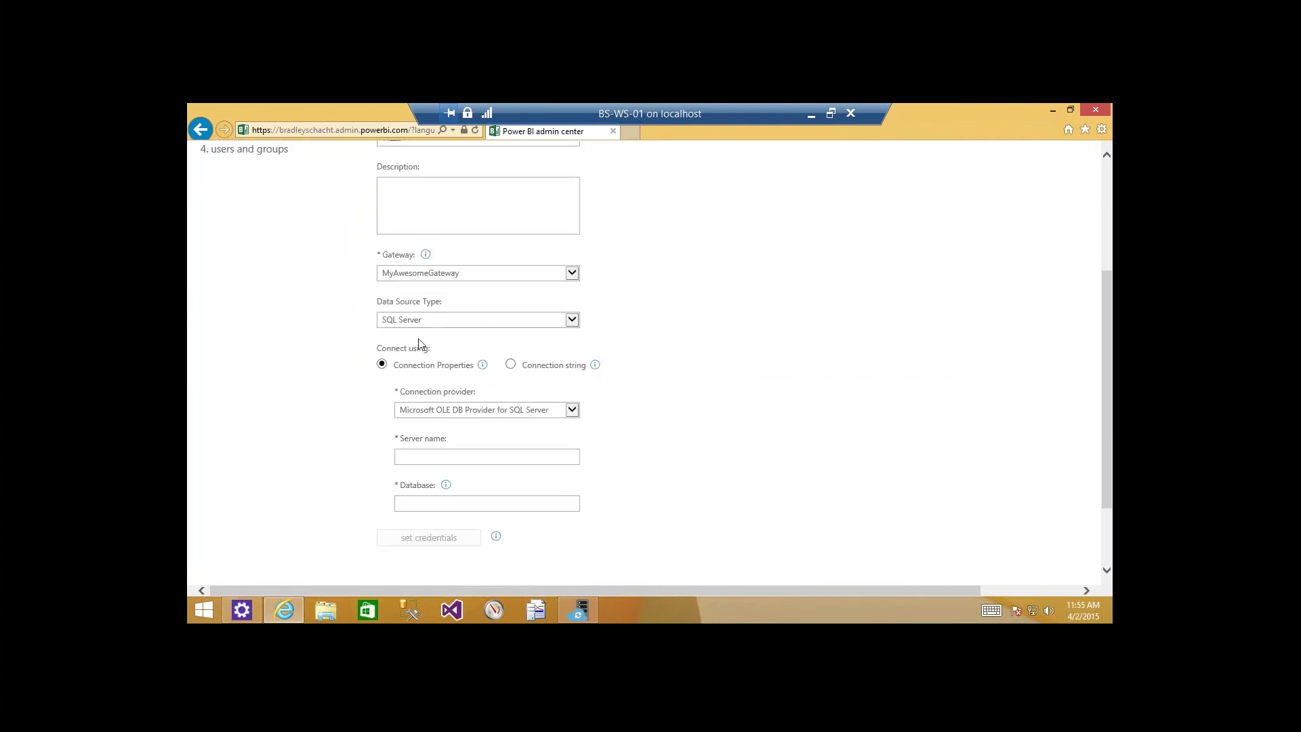
left_click(421, 459)
type("BS-WS")
type("-")
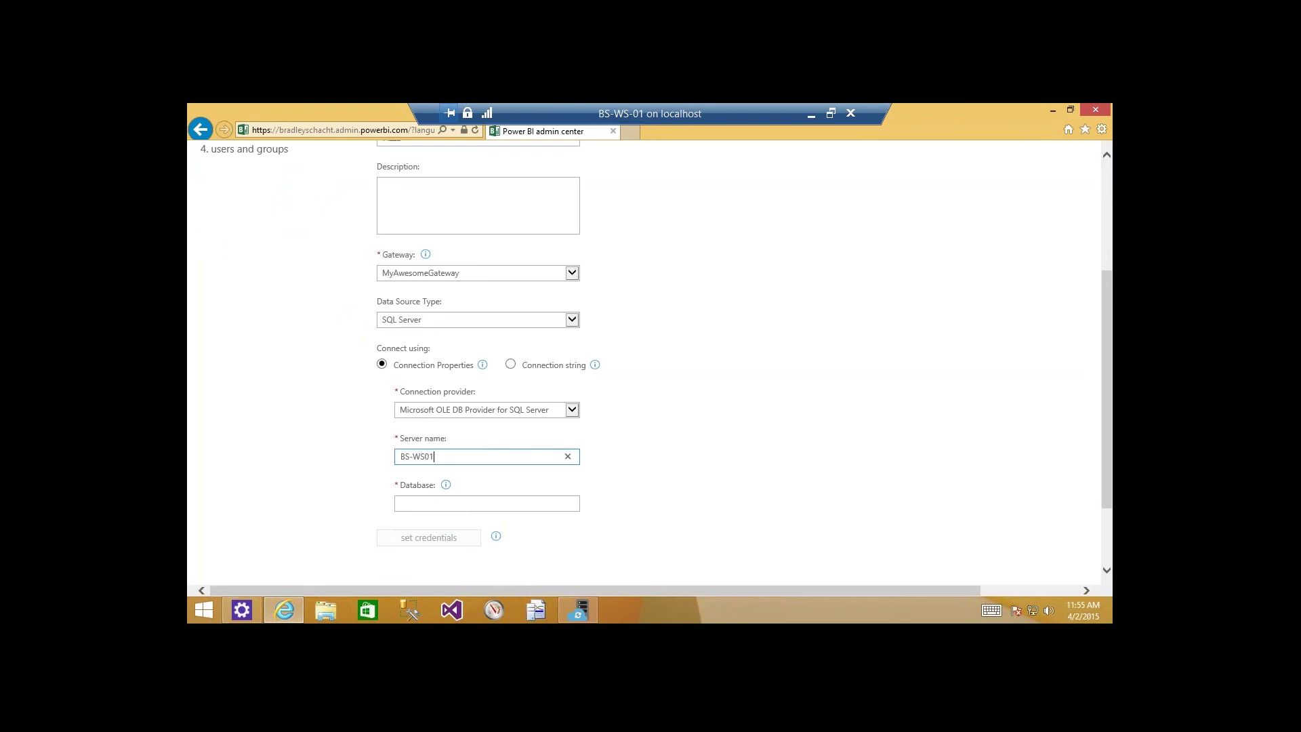
type("01")
left_click(552, 500)
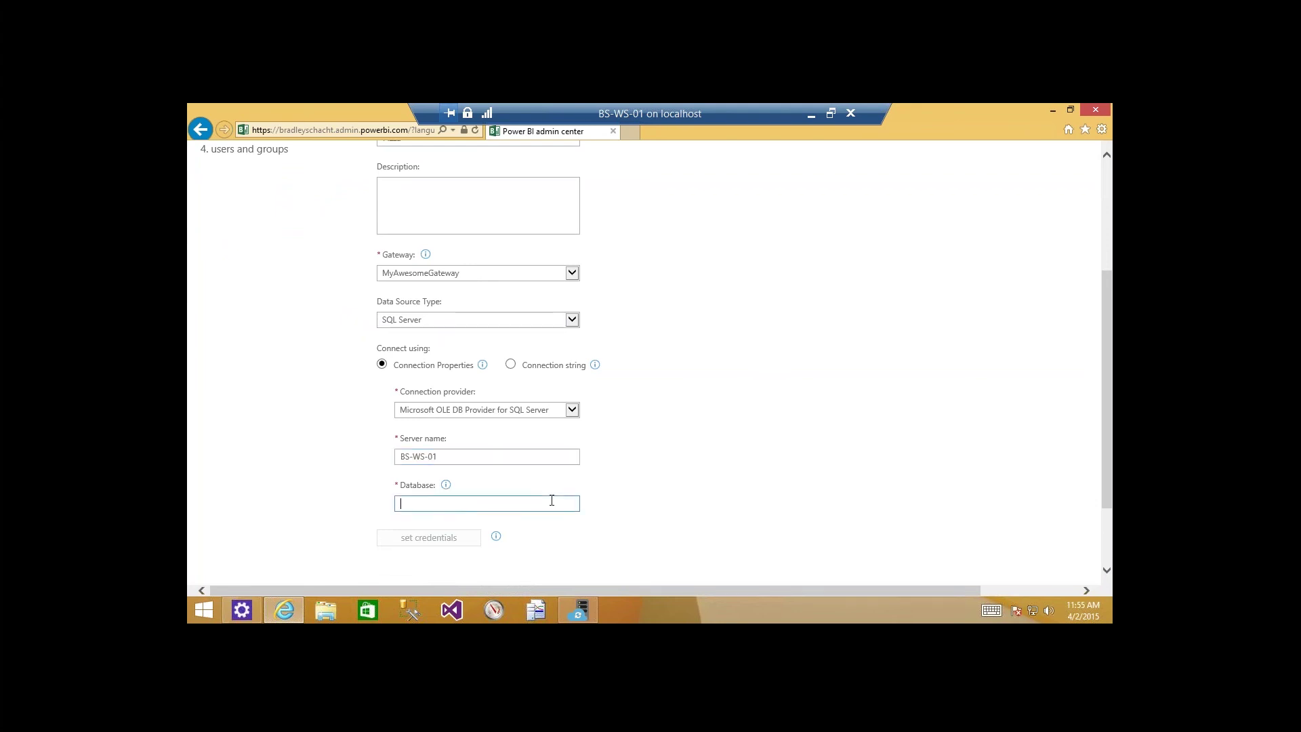
type("Pizza")
left_click(523, 546)
left_click(438, 540)
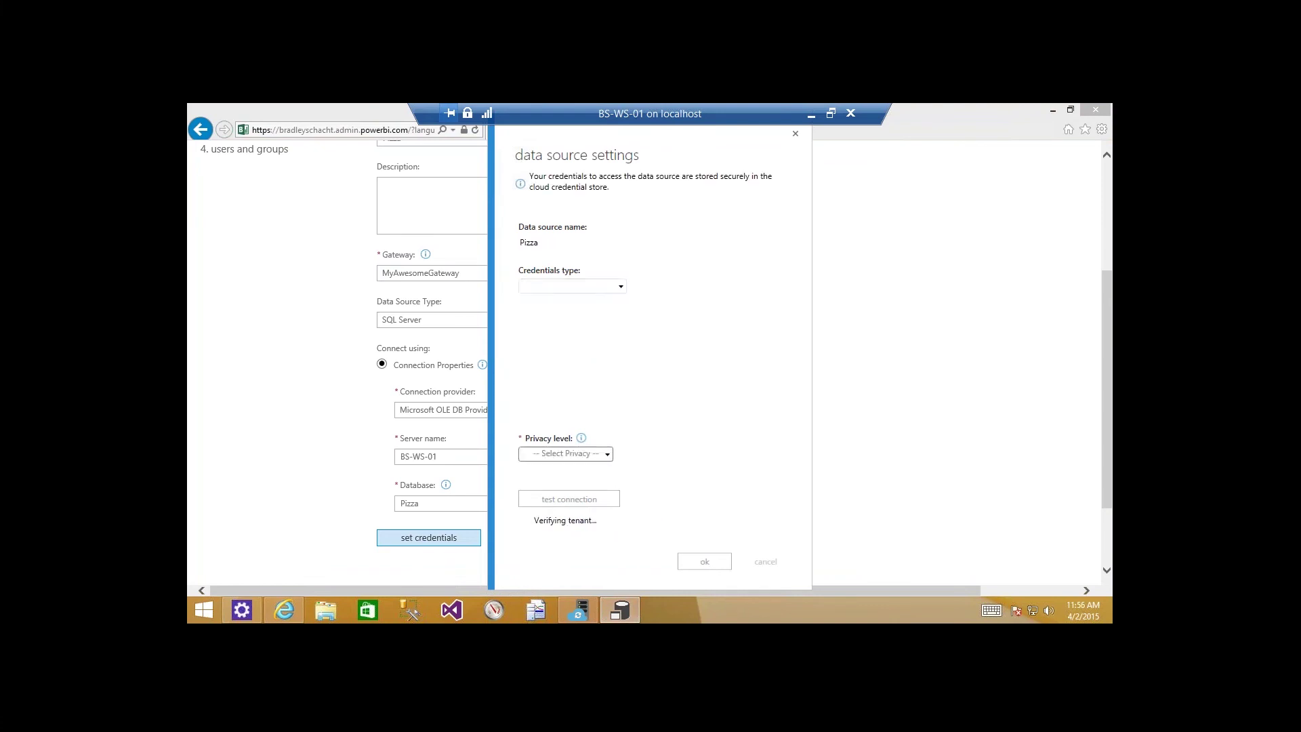
Choose Database credentials and enter the database login user name and password.
left_click(563, 286)
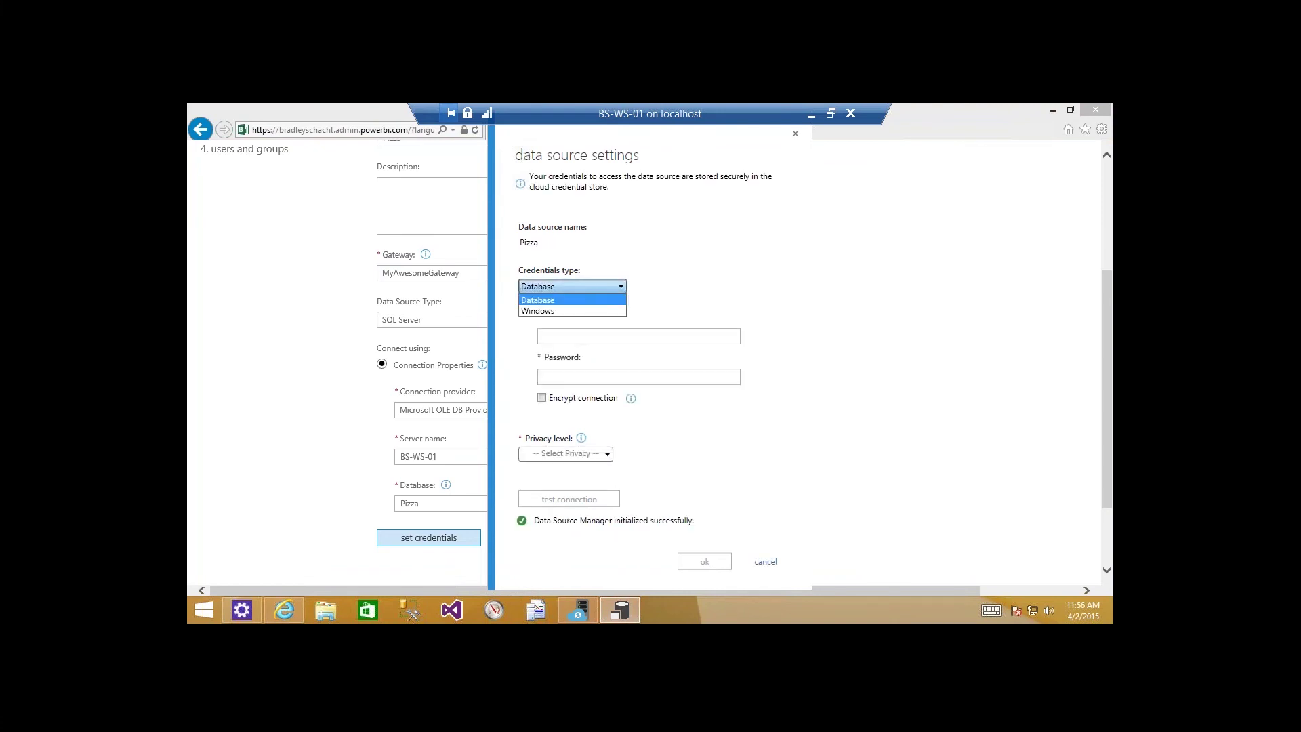
left_click(562, 300)
left_click(580, 337)
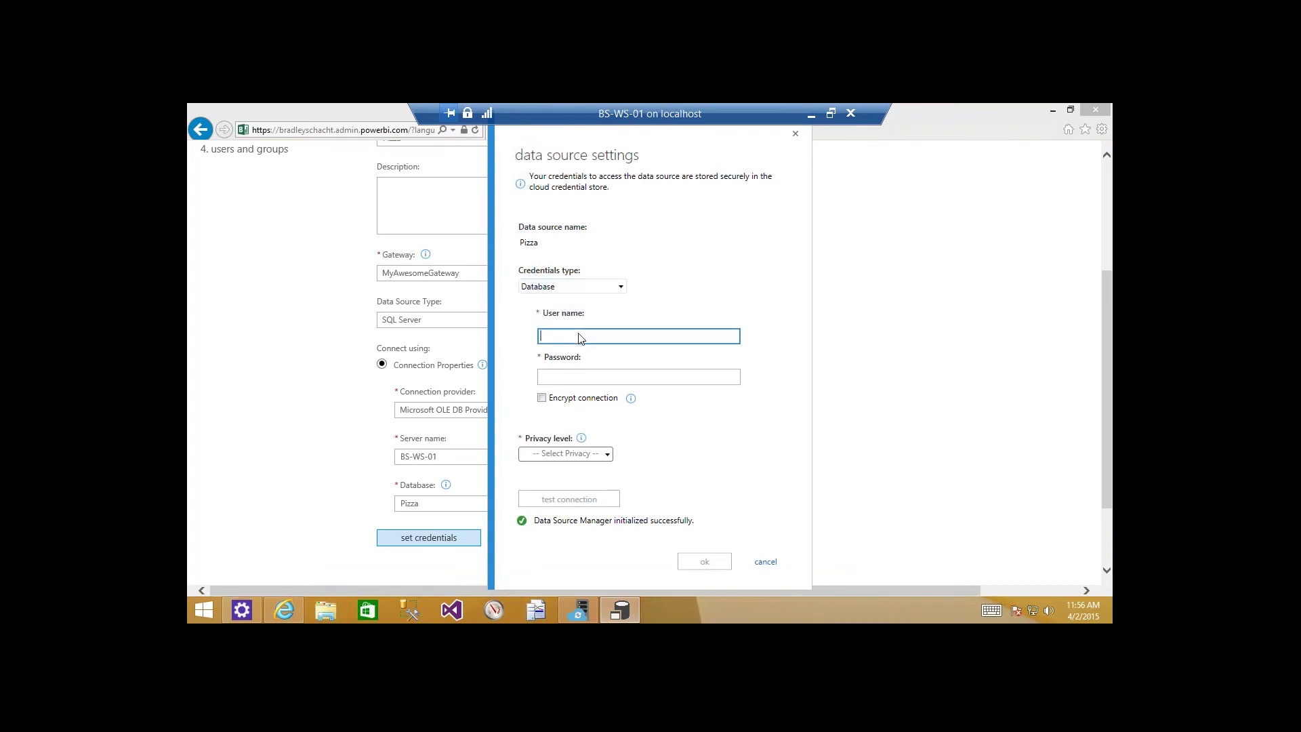
key("Tab")
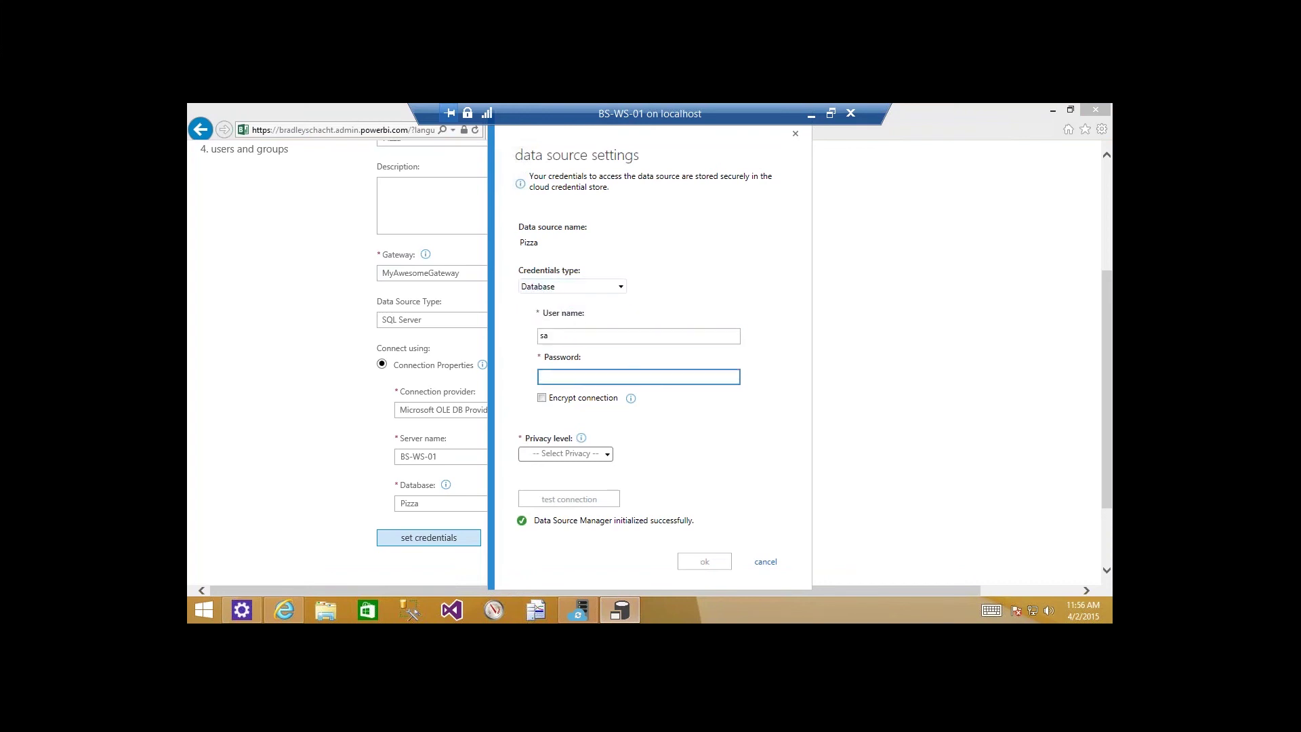
Set privacy level to Organizational, test the connection, and save the credentials.
left_click(592, 456)
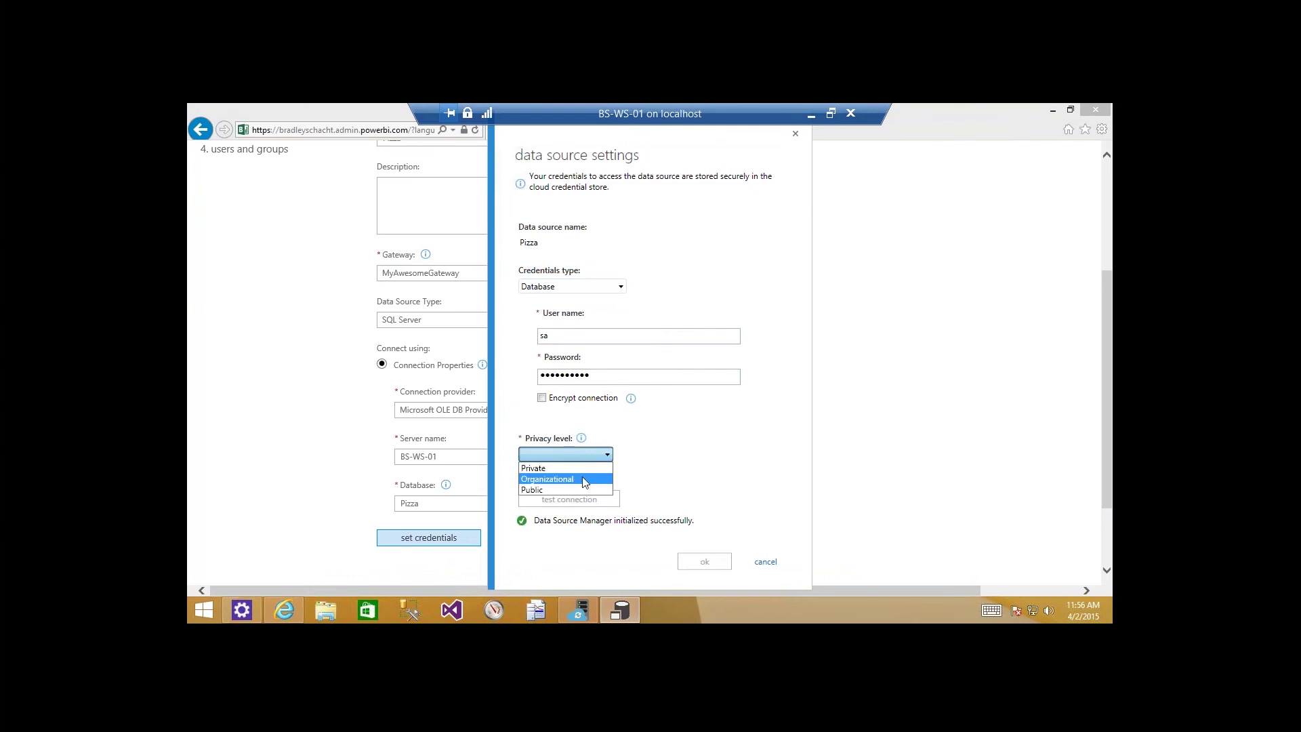
left_click(584, 481)
left_click(591, 496)
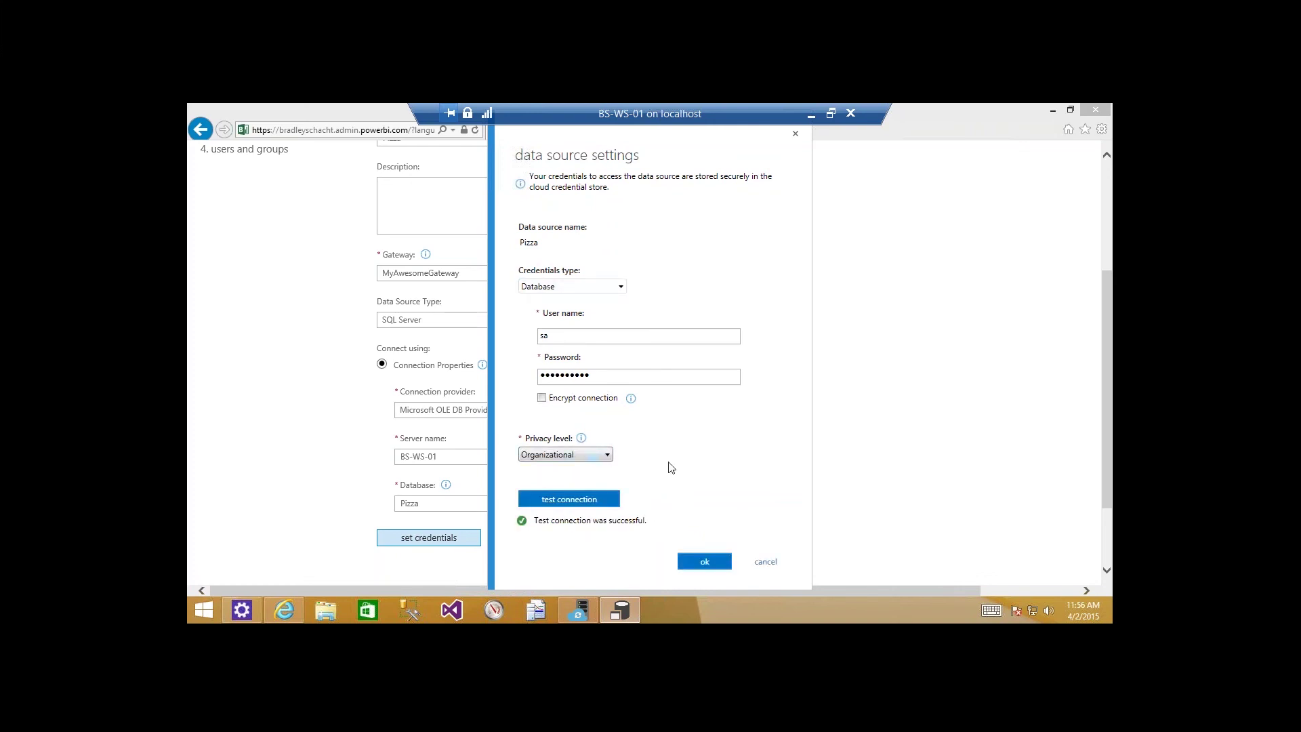
left_click(707, 563)
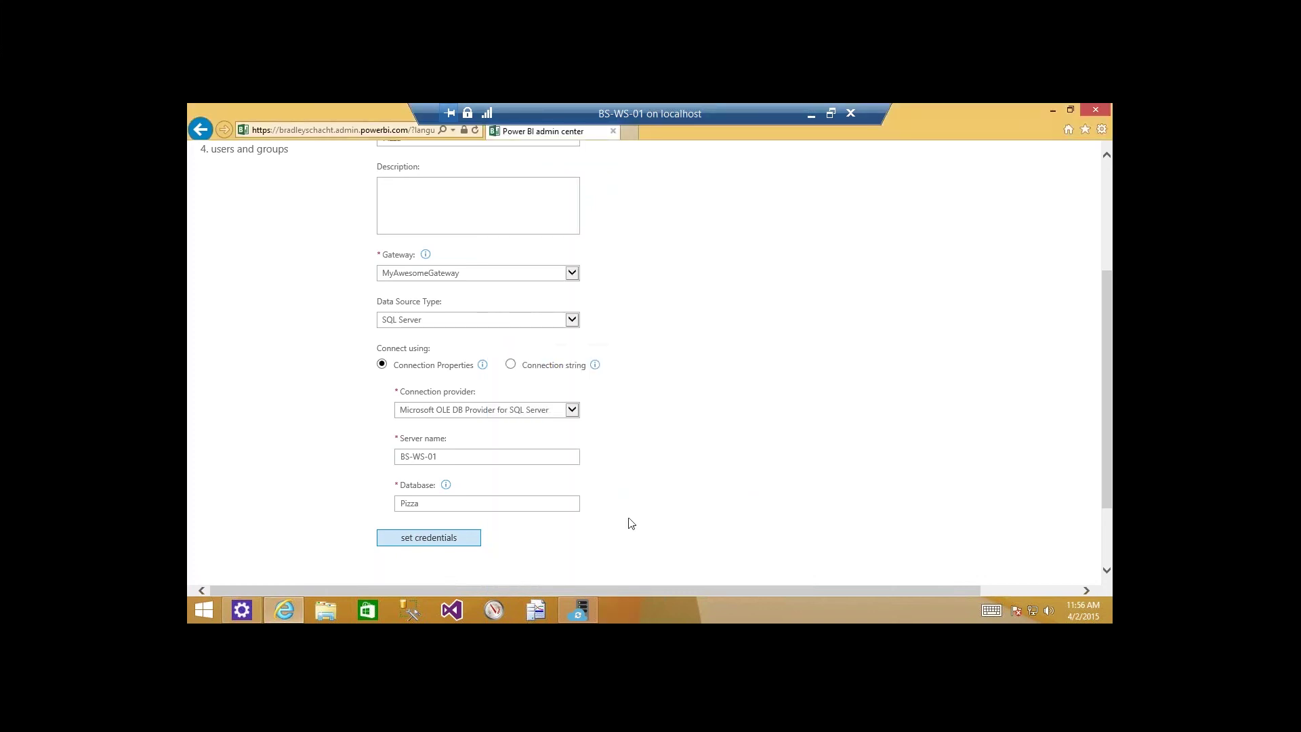
Keep the default checked tables and default users, and finish creating the Pizza data source.
scroll(671, 521, "down", 3)
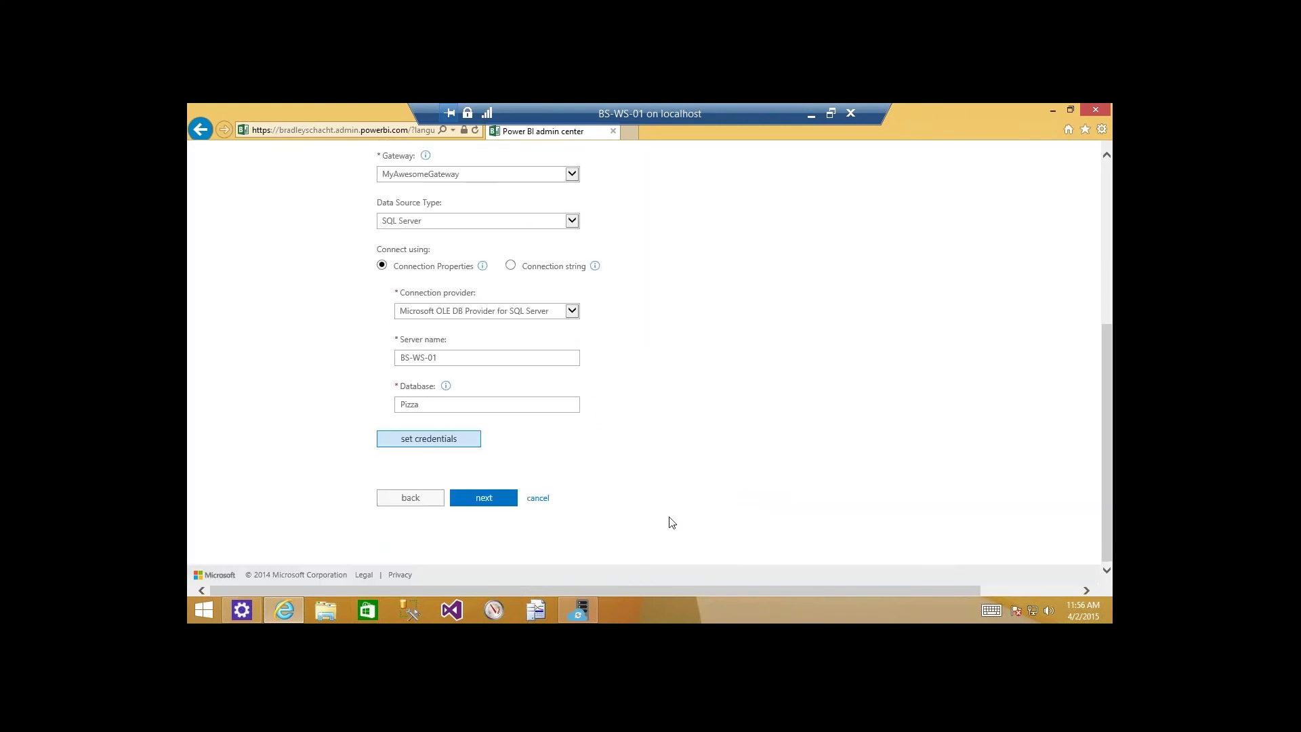
left_click(484, 499)
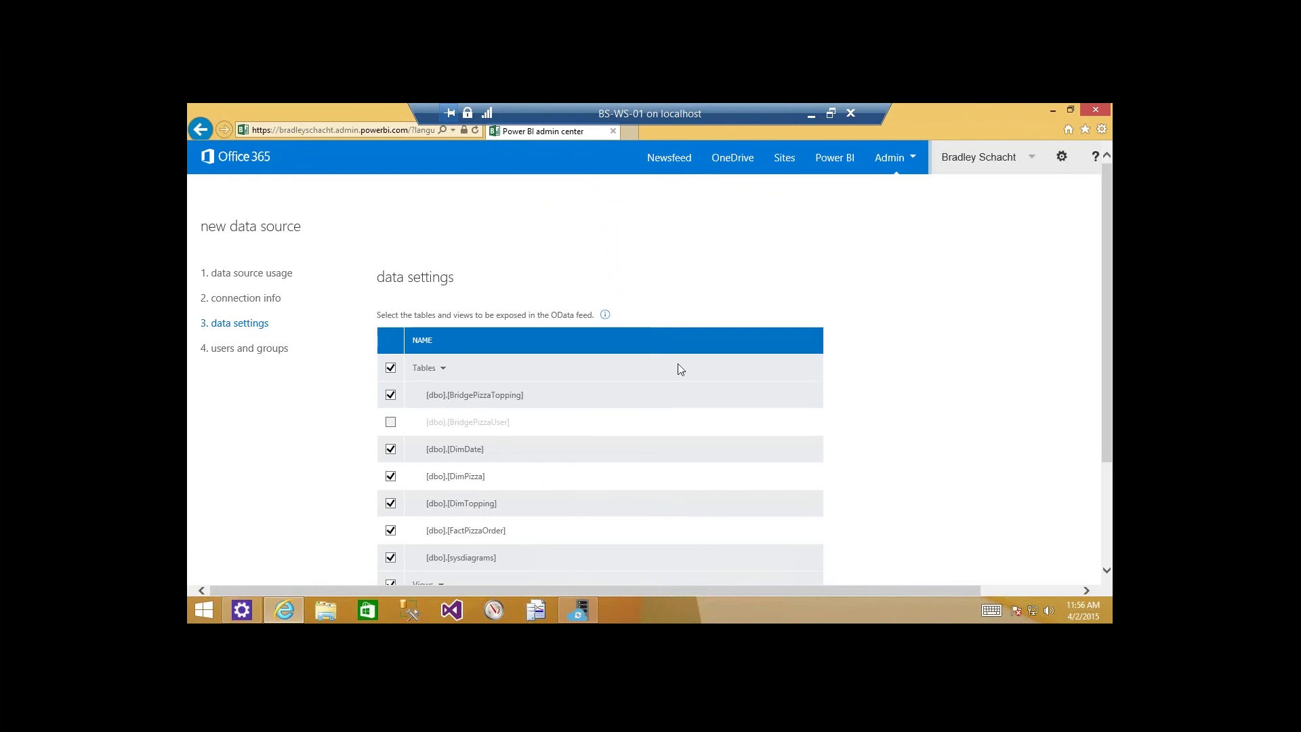
scroll(680, 369, "down", 1)
scroll(681, 369, "down", 1)
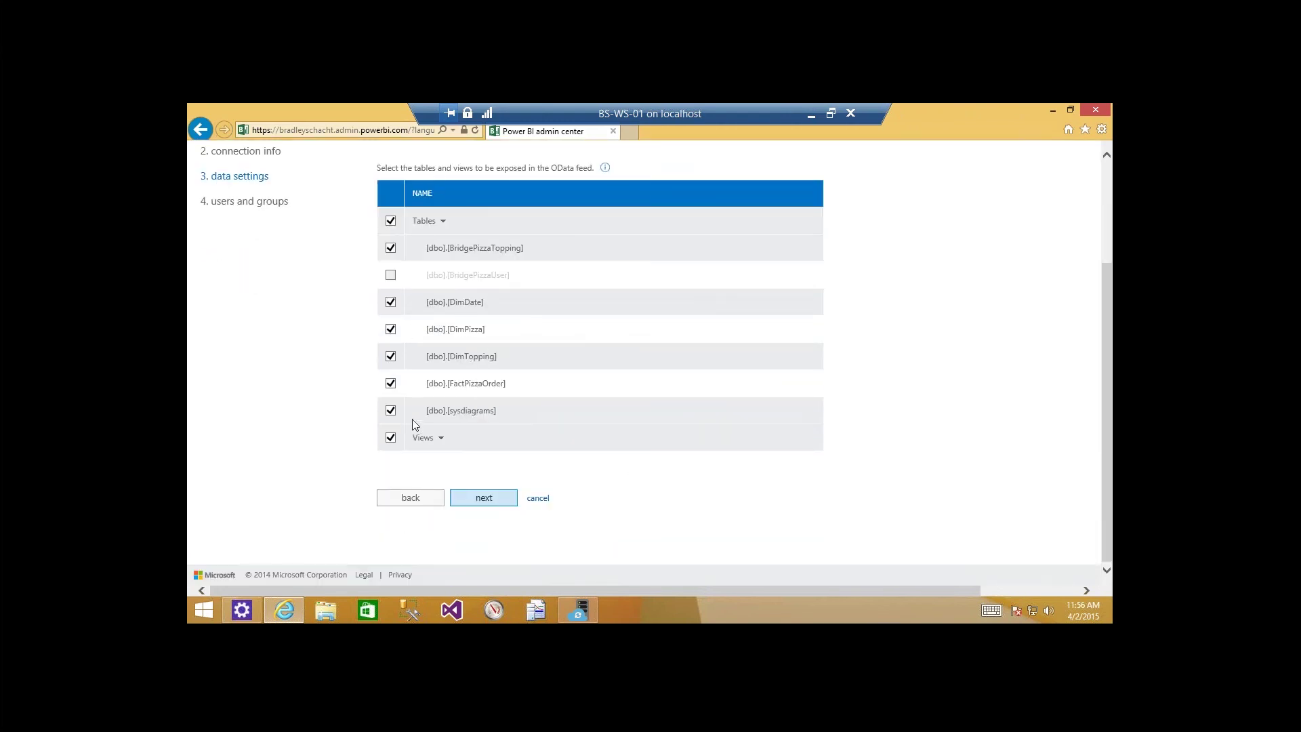
left_click(477, 500)
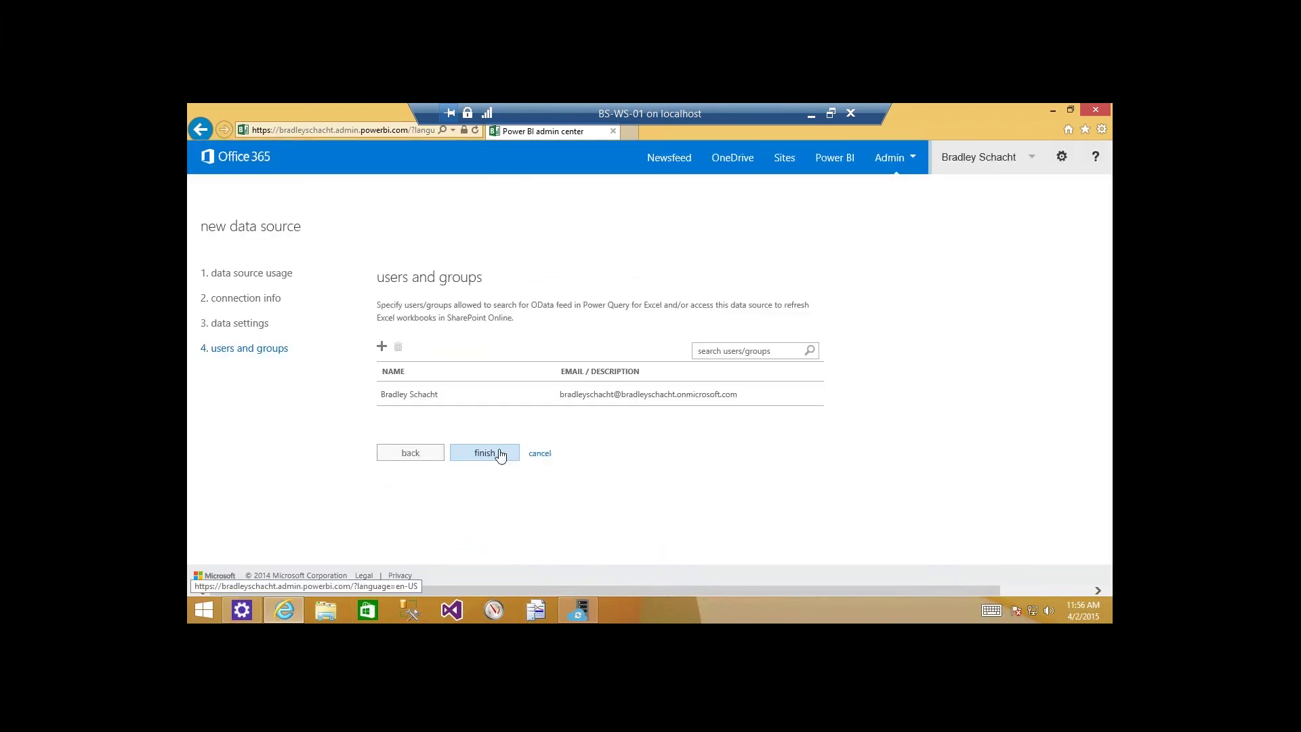
left_click(500, 455)
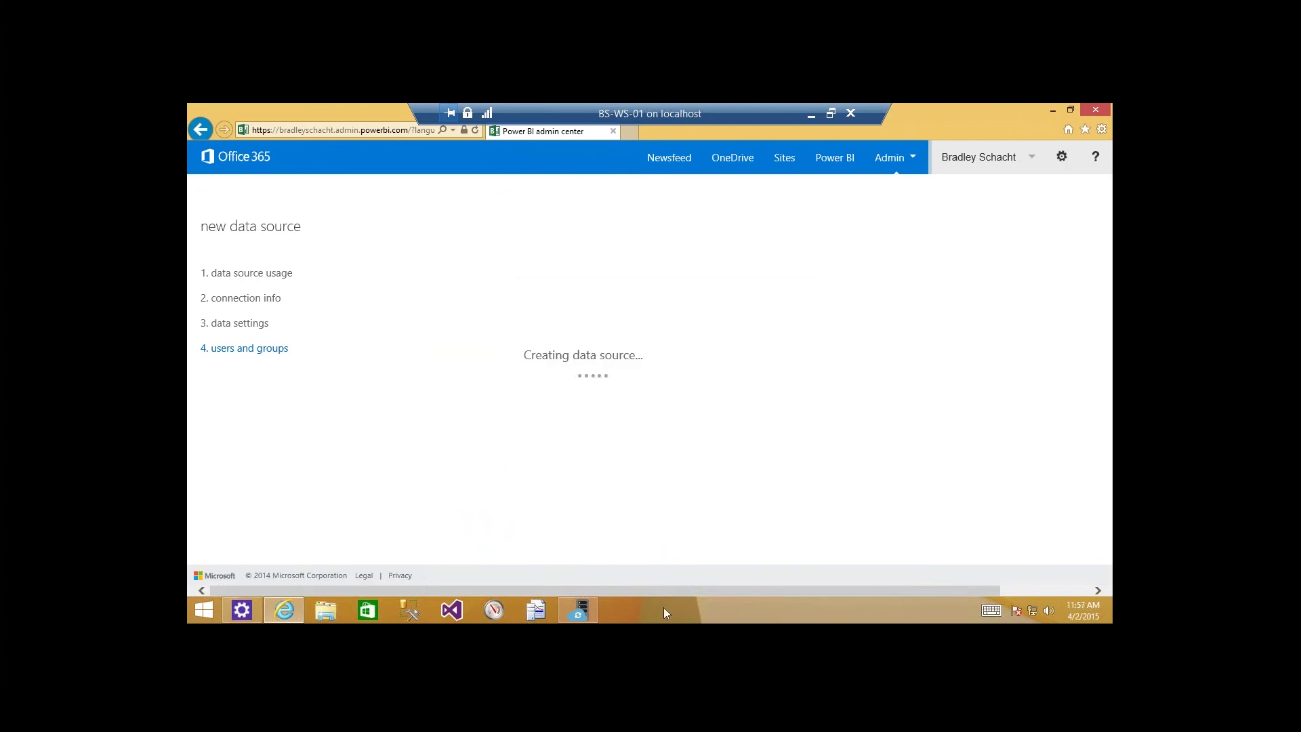
Launch Excel 2013 from the Start search and open a blank workbook.
key("super")
type("excel 2013")
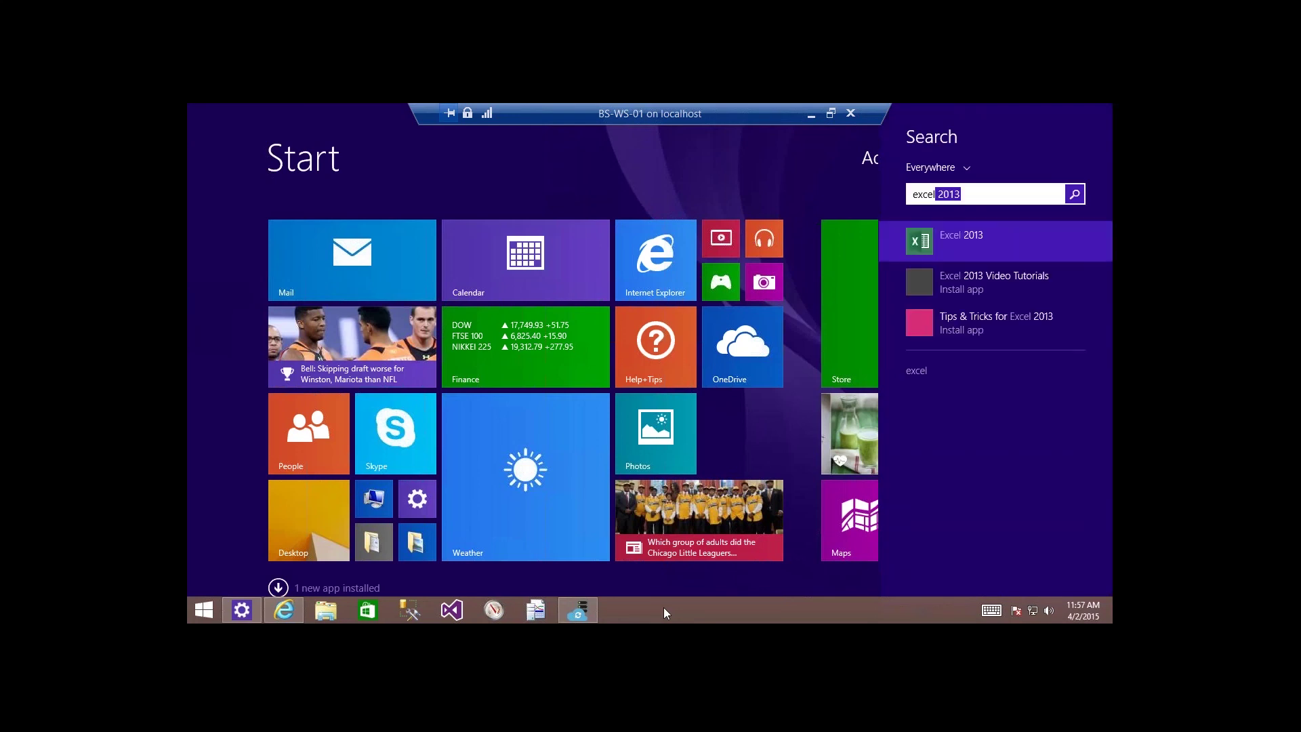
key("Return")
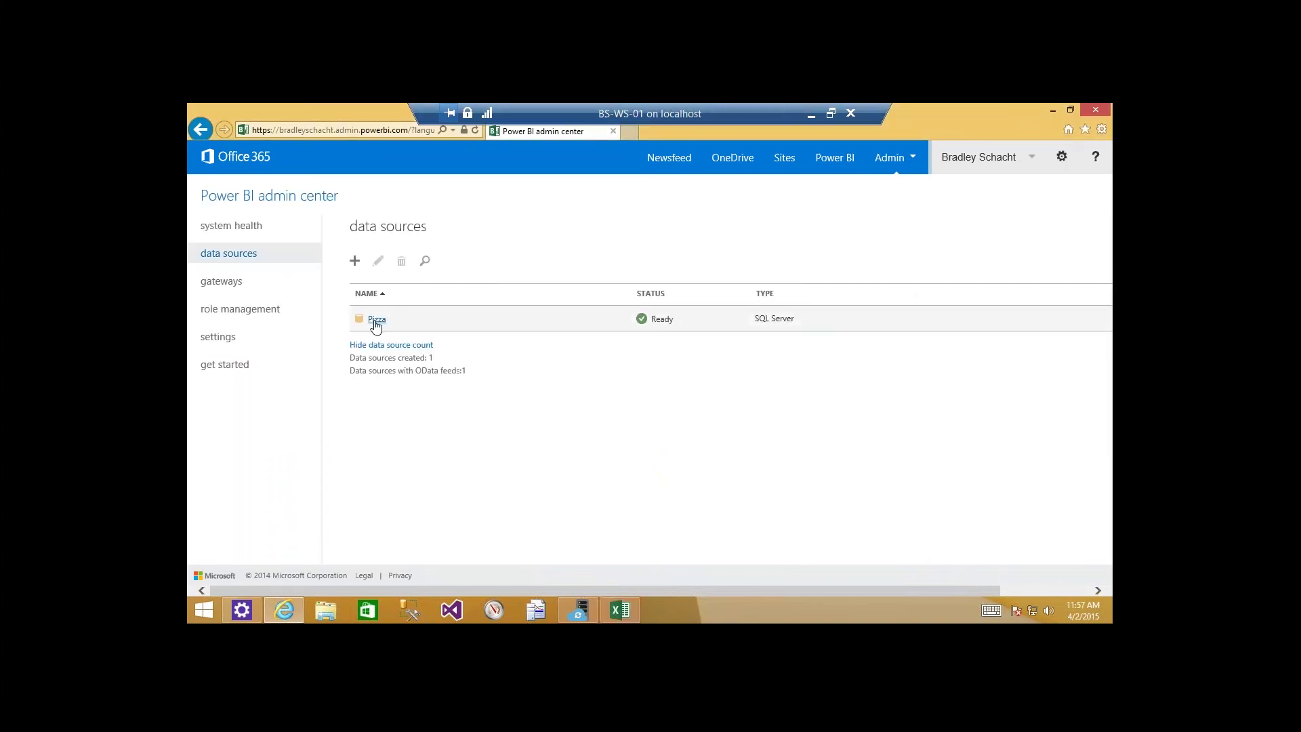
left_click(619, 610)
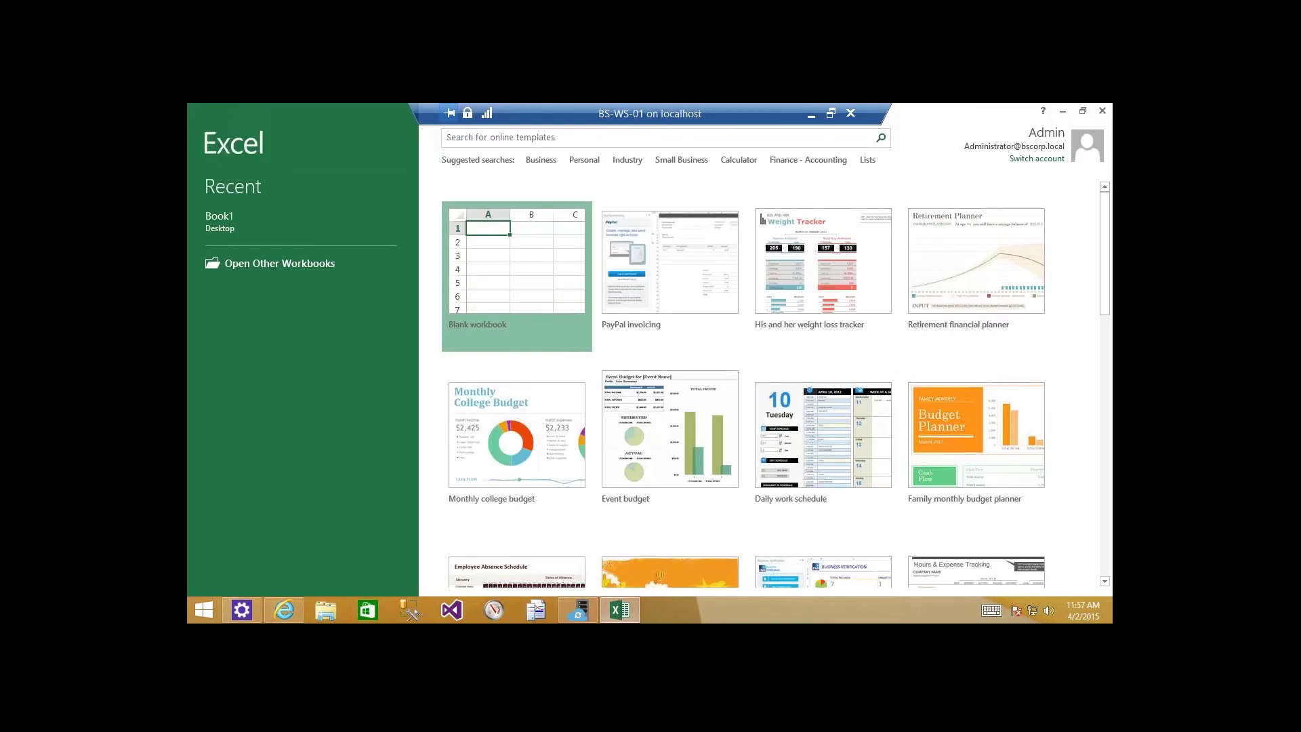
key("Return")
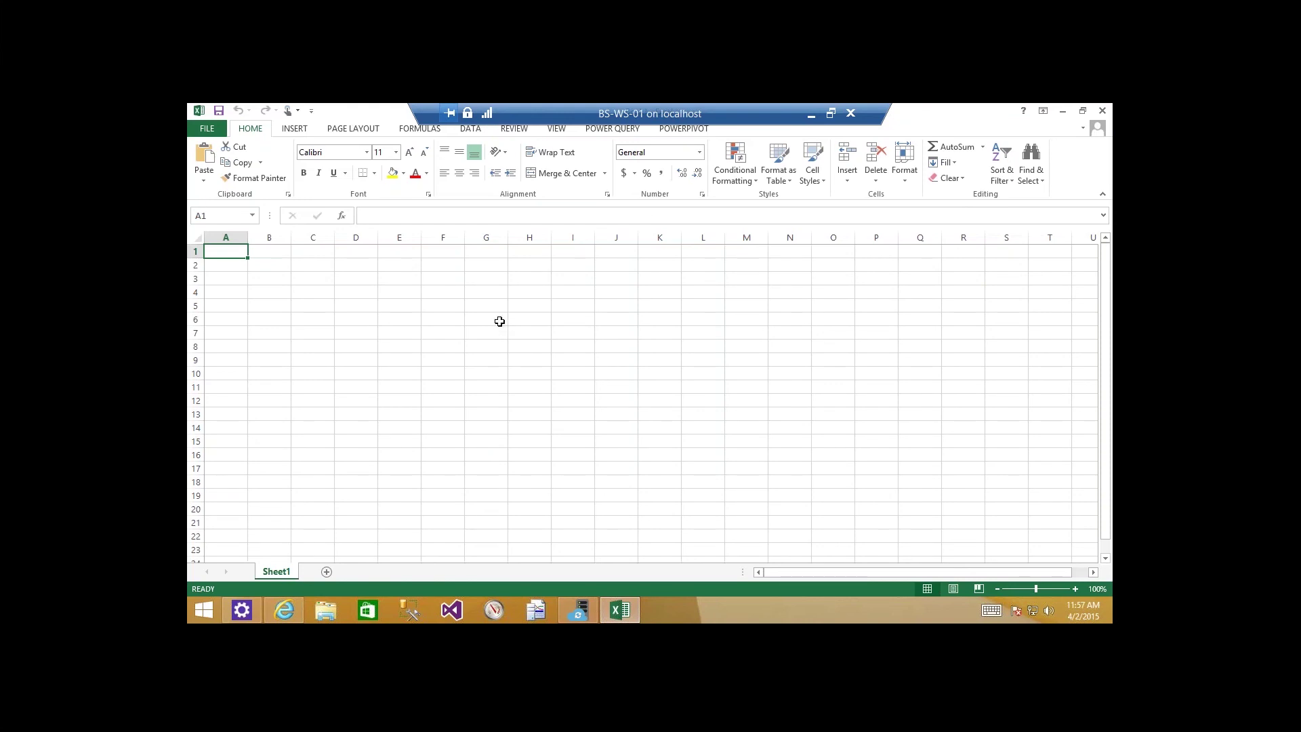
Run a Power Query Online Search for 'Pizza' and preview the DimPizza result.
left_click(612, 129)
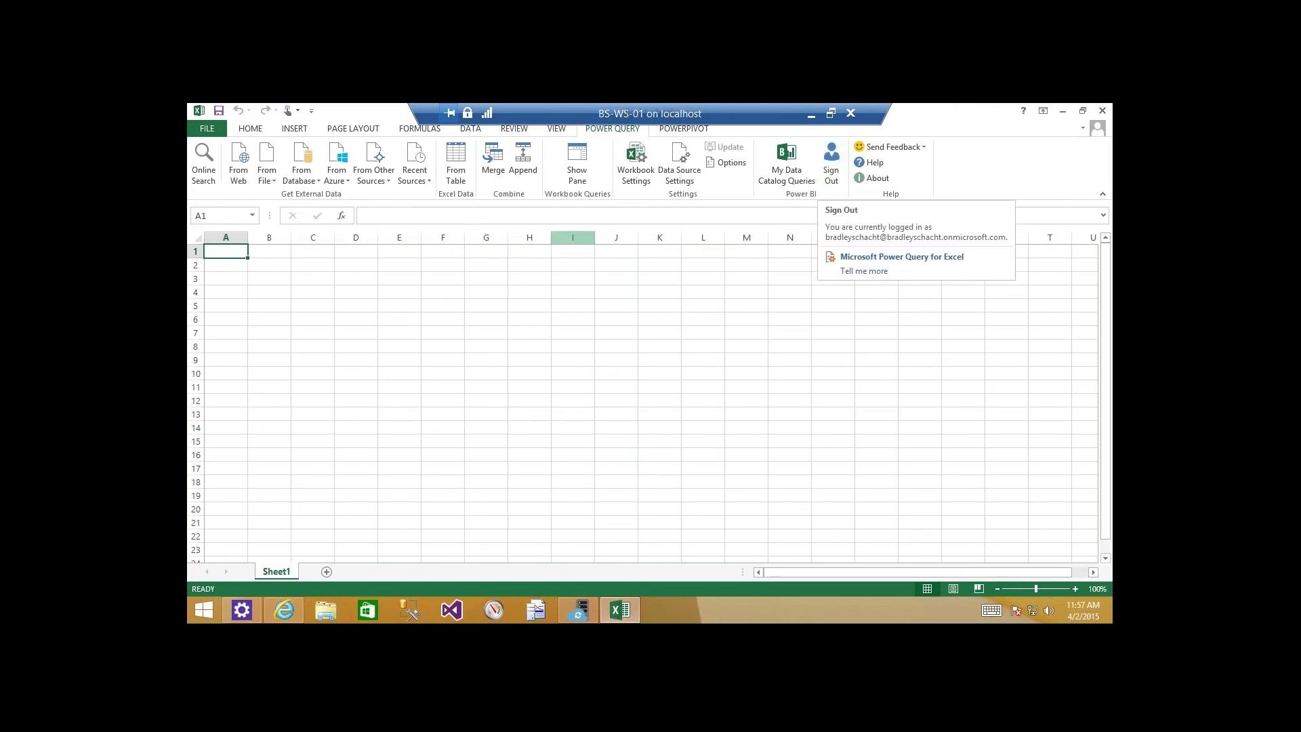
left_click(206, 176)
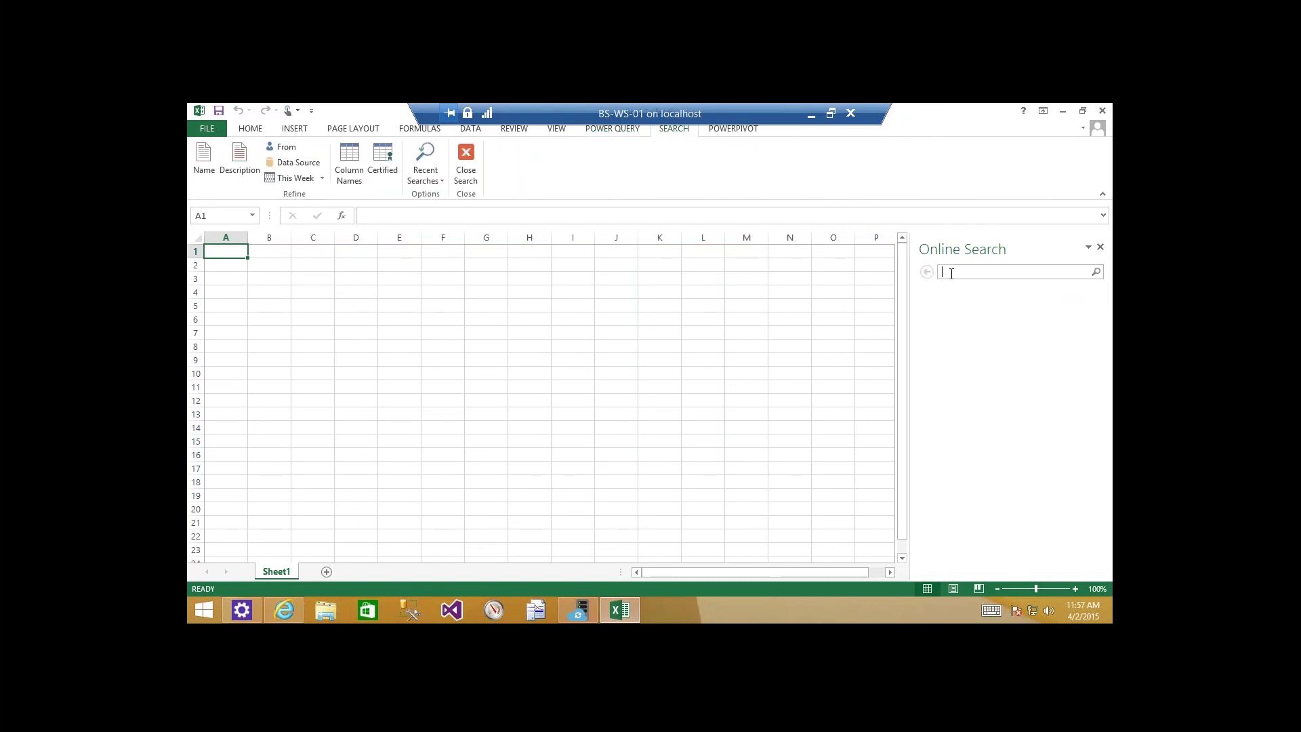
type("Pizza")
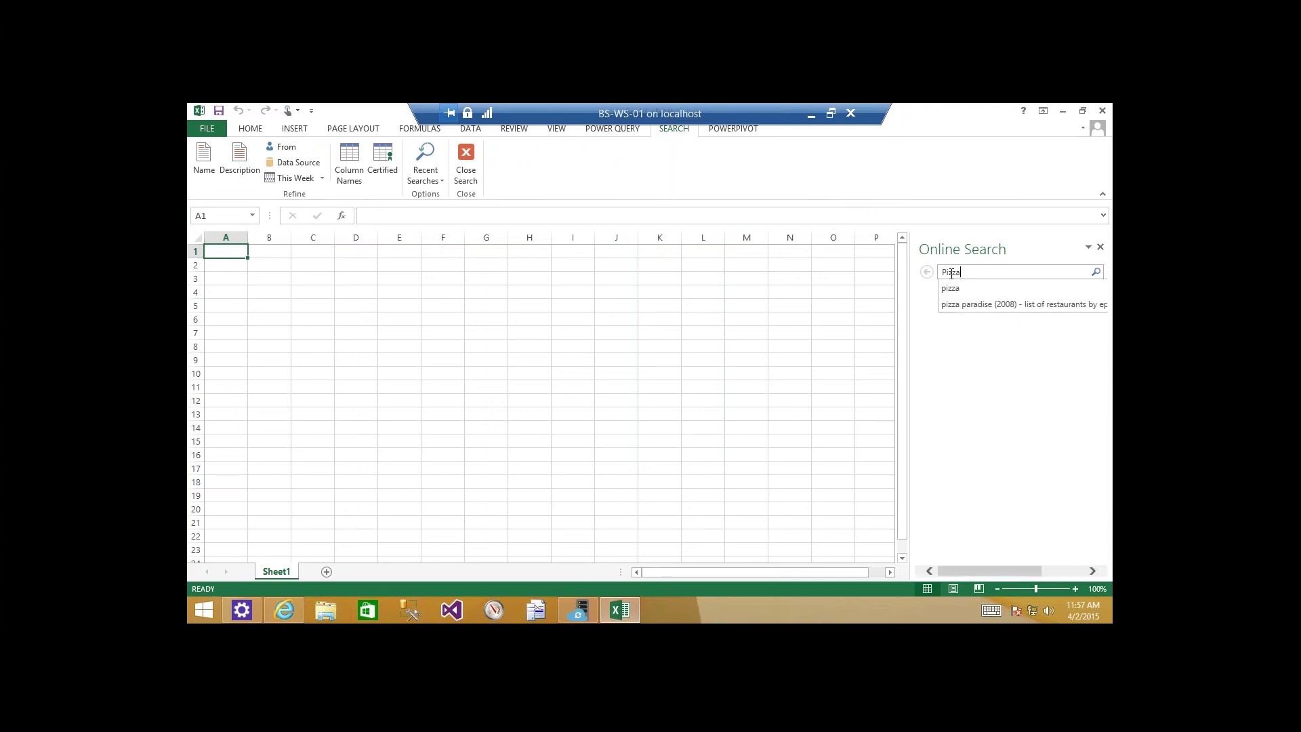
key("Return")
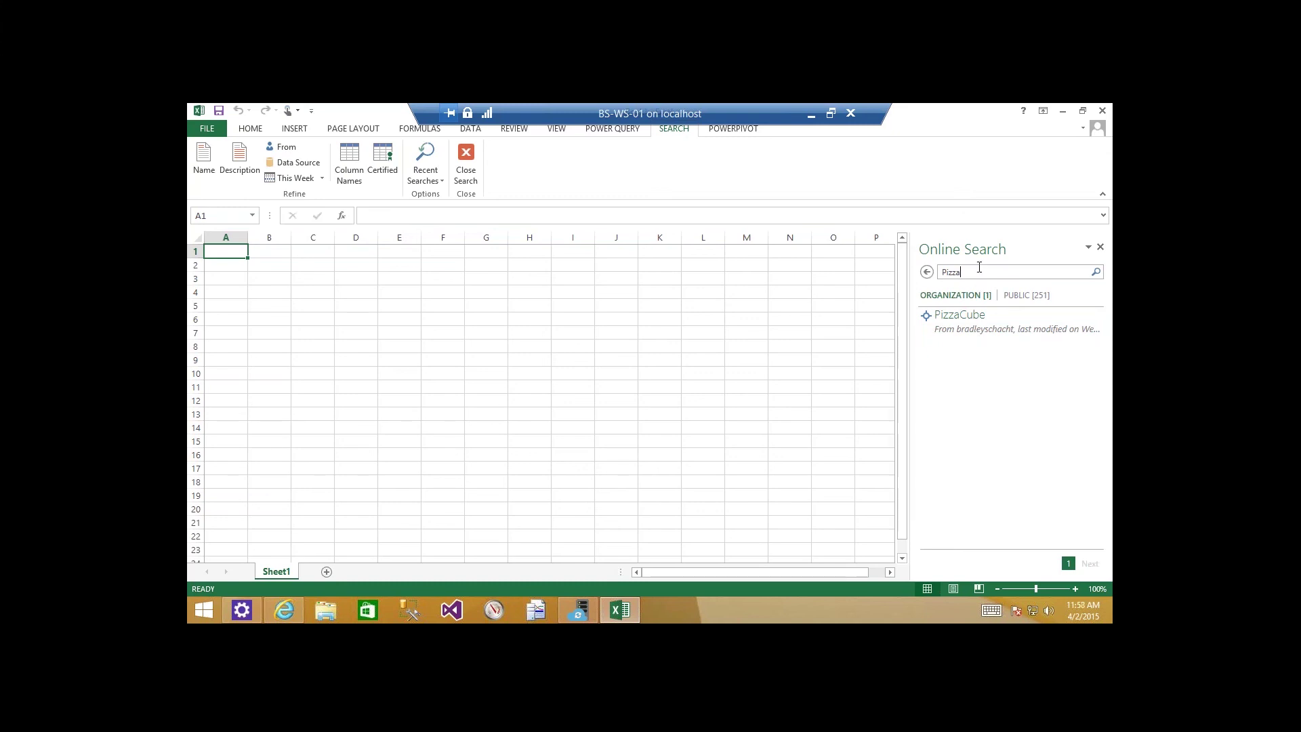
key("Return")
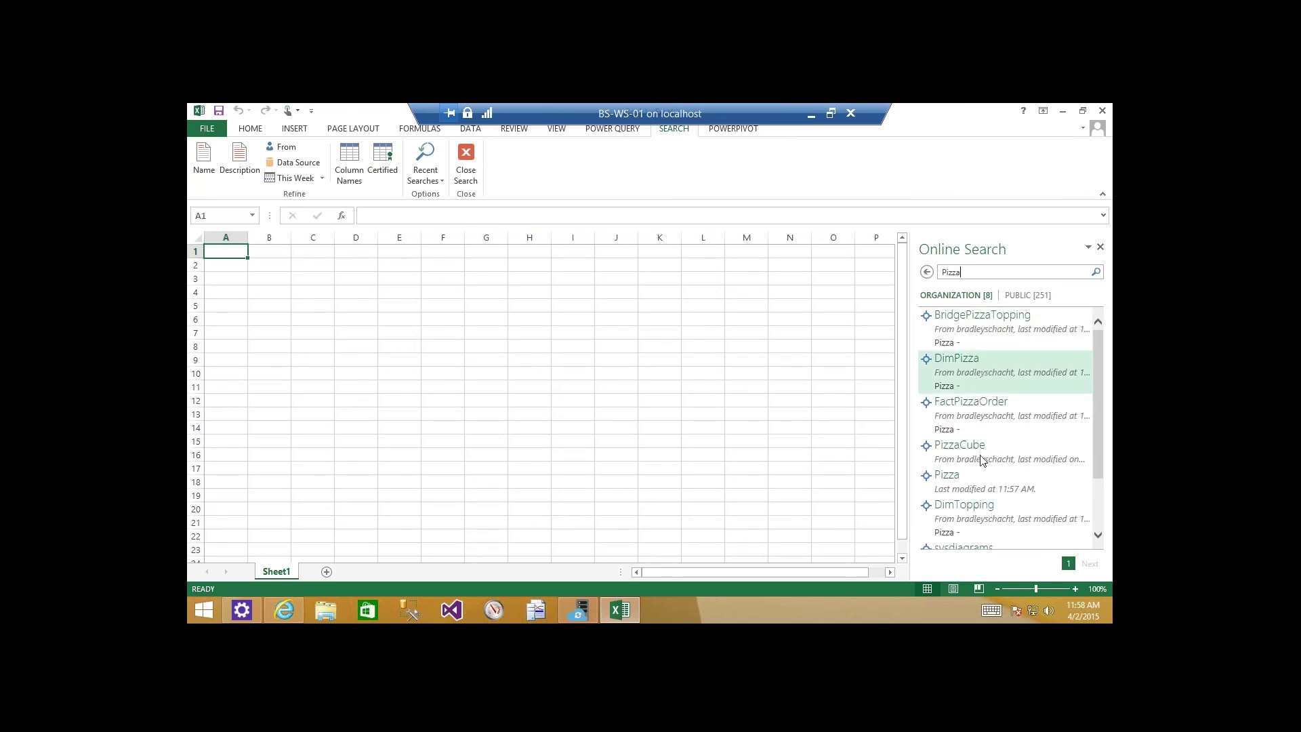
mouse_move(946, 475)
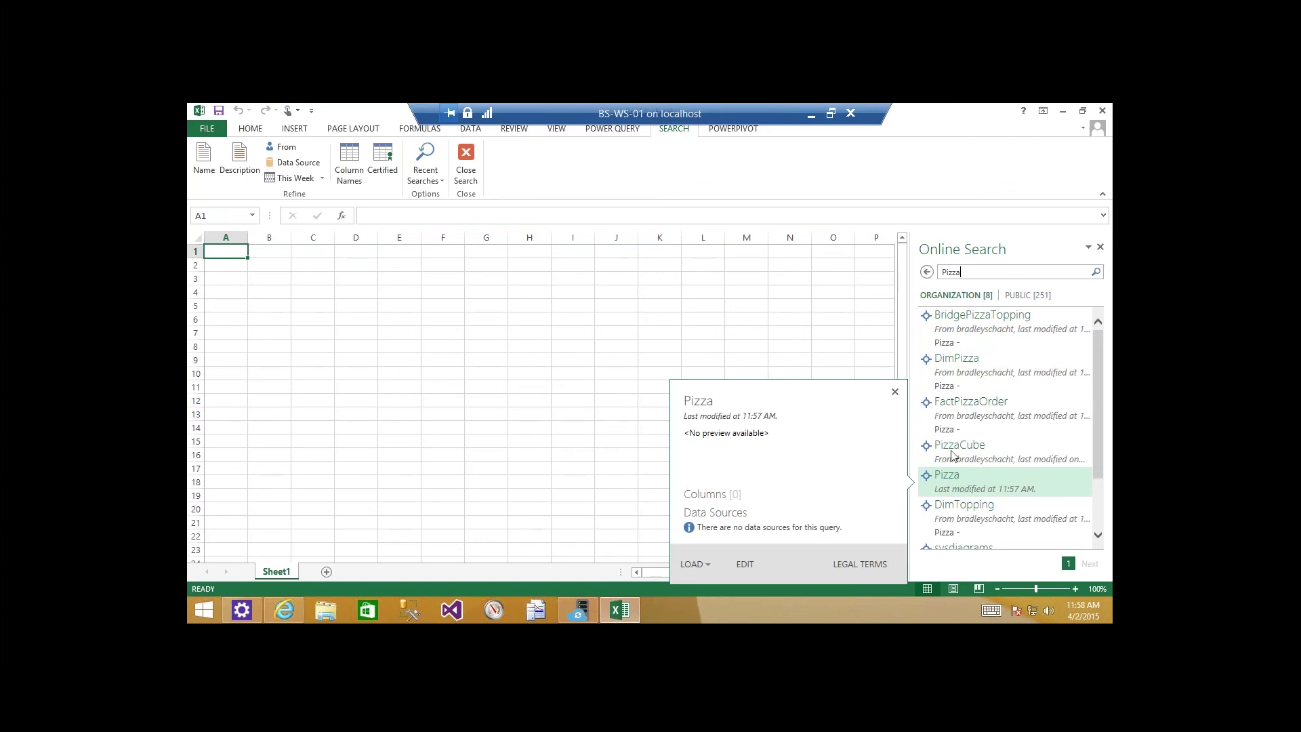
mouse_move(961, 375)
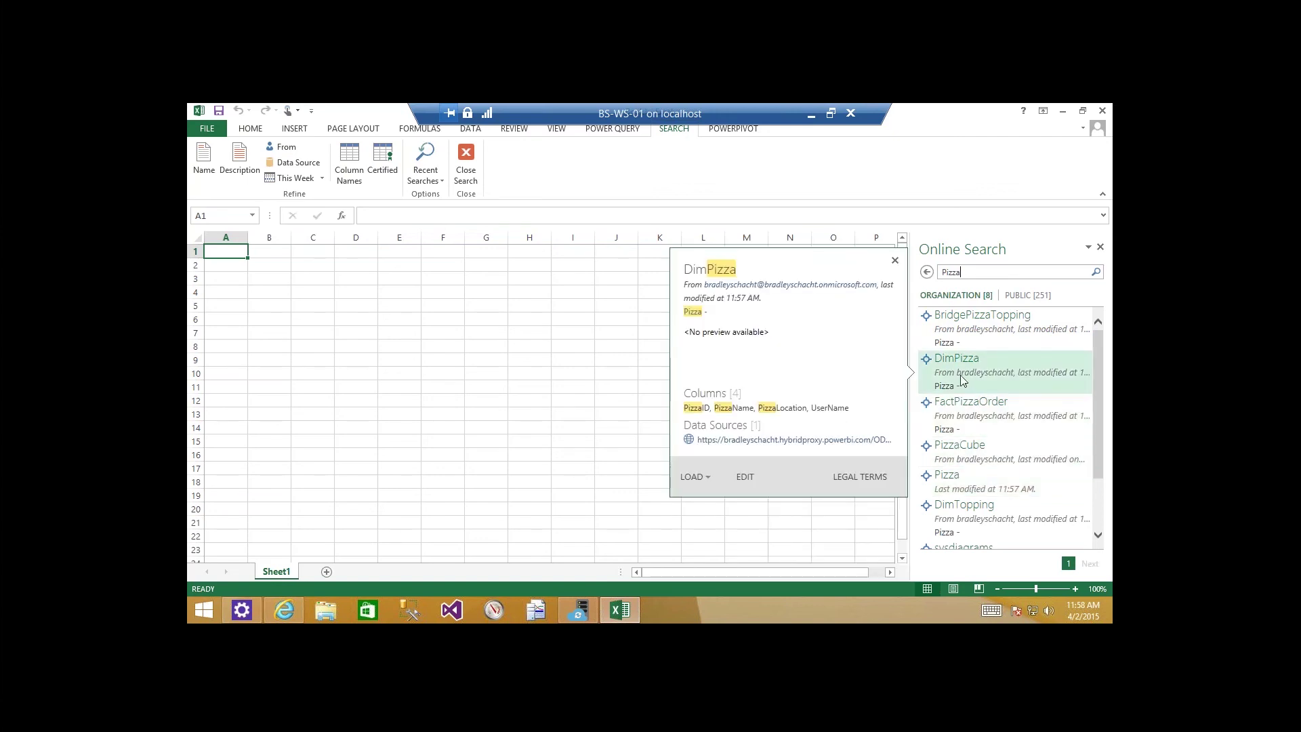
Load DimPizza via Load To as Only Create Connection, added to the Data Model.
left_click(709, 476)
left_click(728, 509)
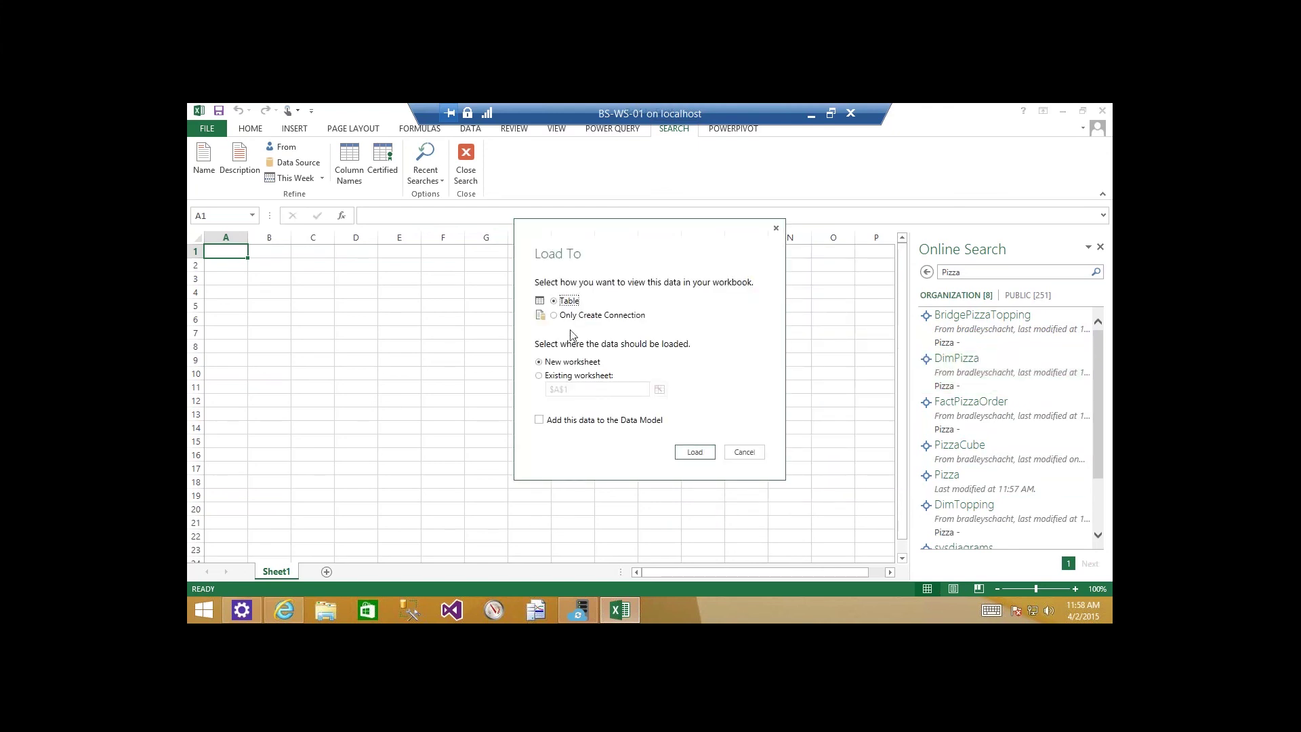
left_click(583, 316)
left_click(583, 421)
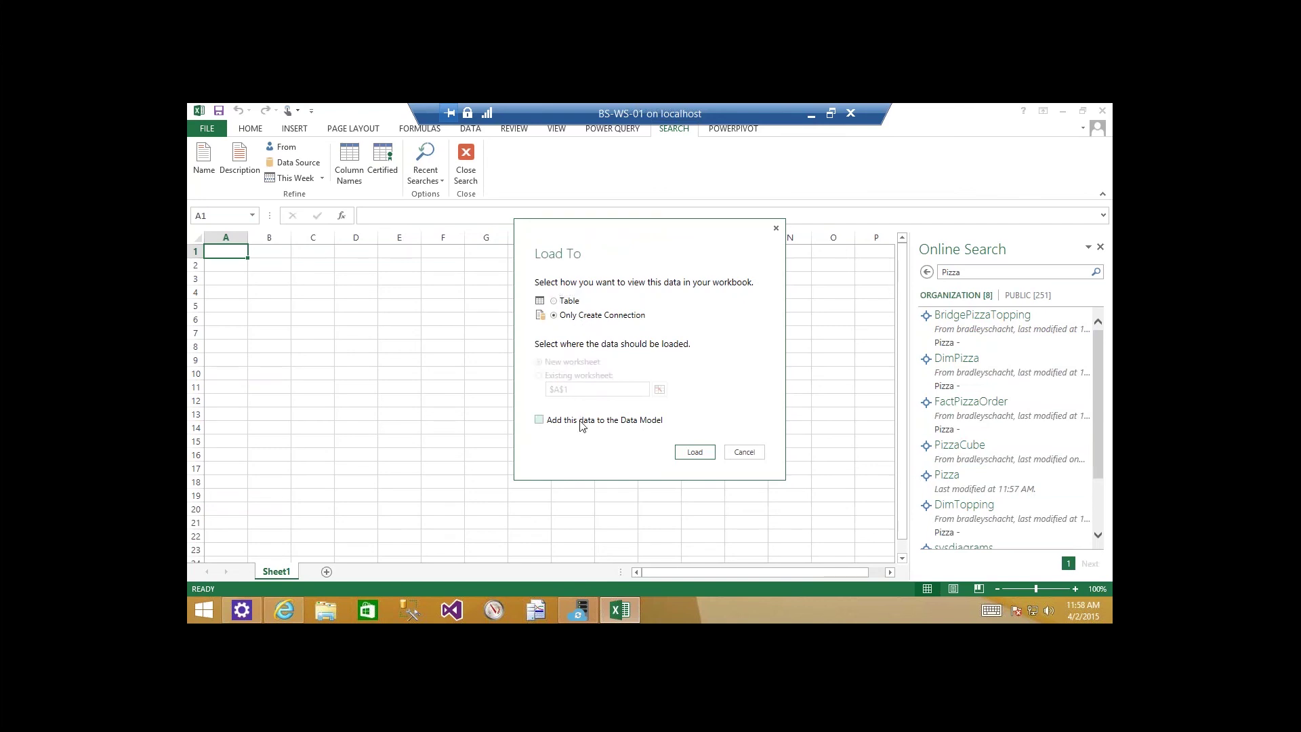
left_click(689, 453)
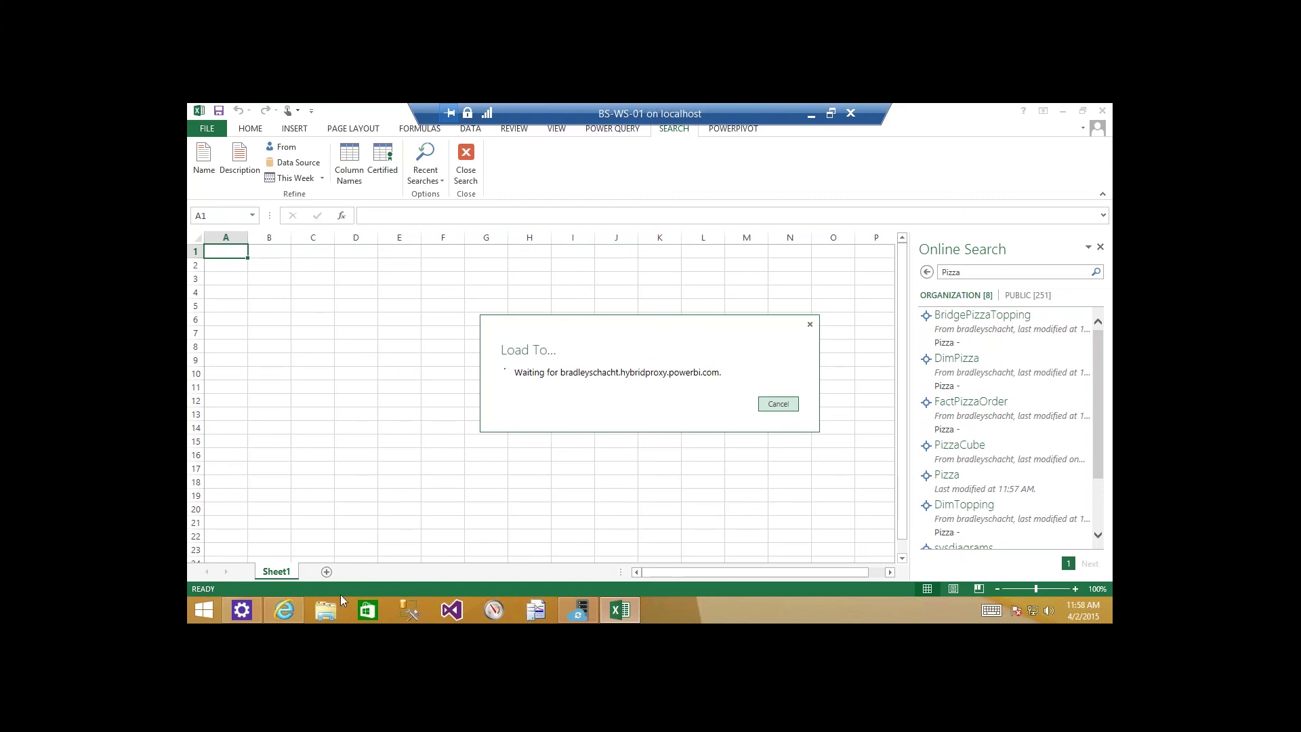
mouse_move(286, 614)
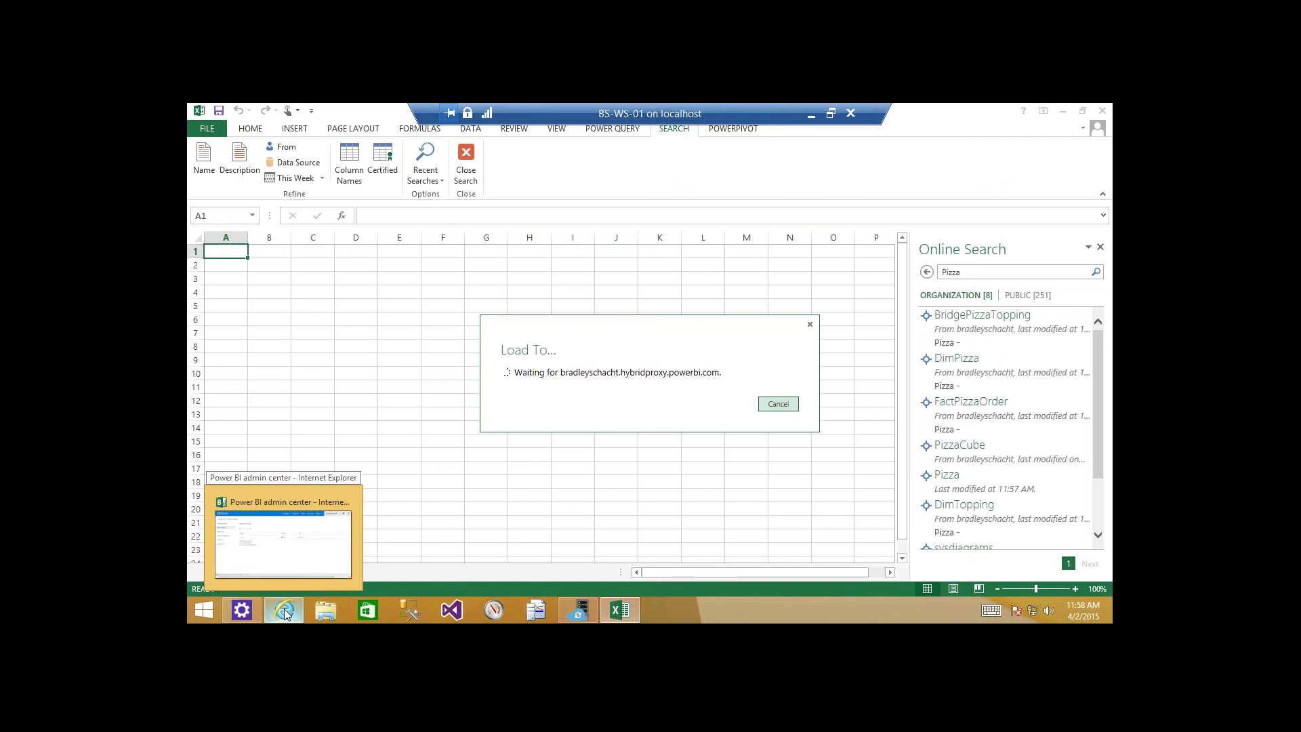
Check the data sources page in Power BI, then close Excel's leftover Load To dialog.
left_click(285, 614)
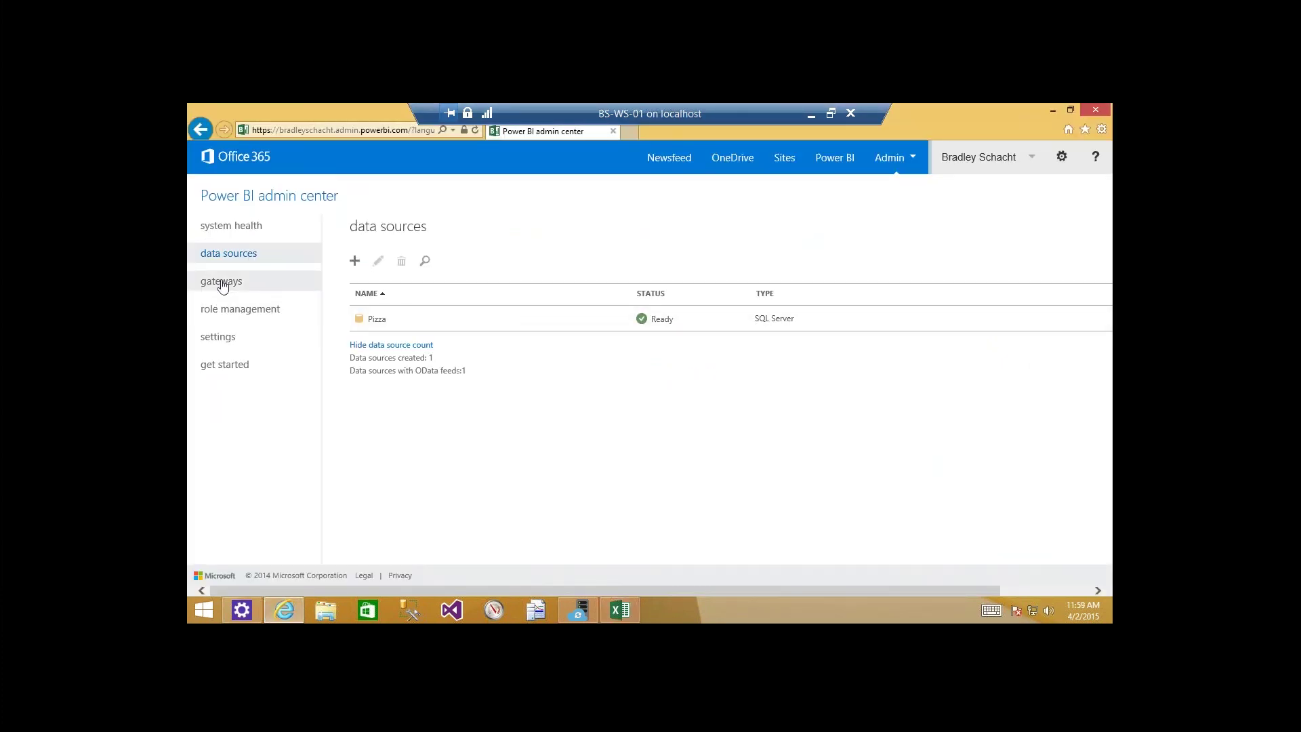
left_click(621, 611)
left_click(767, 401)
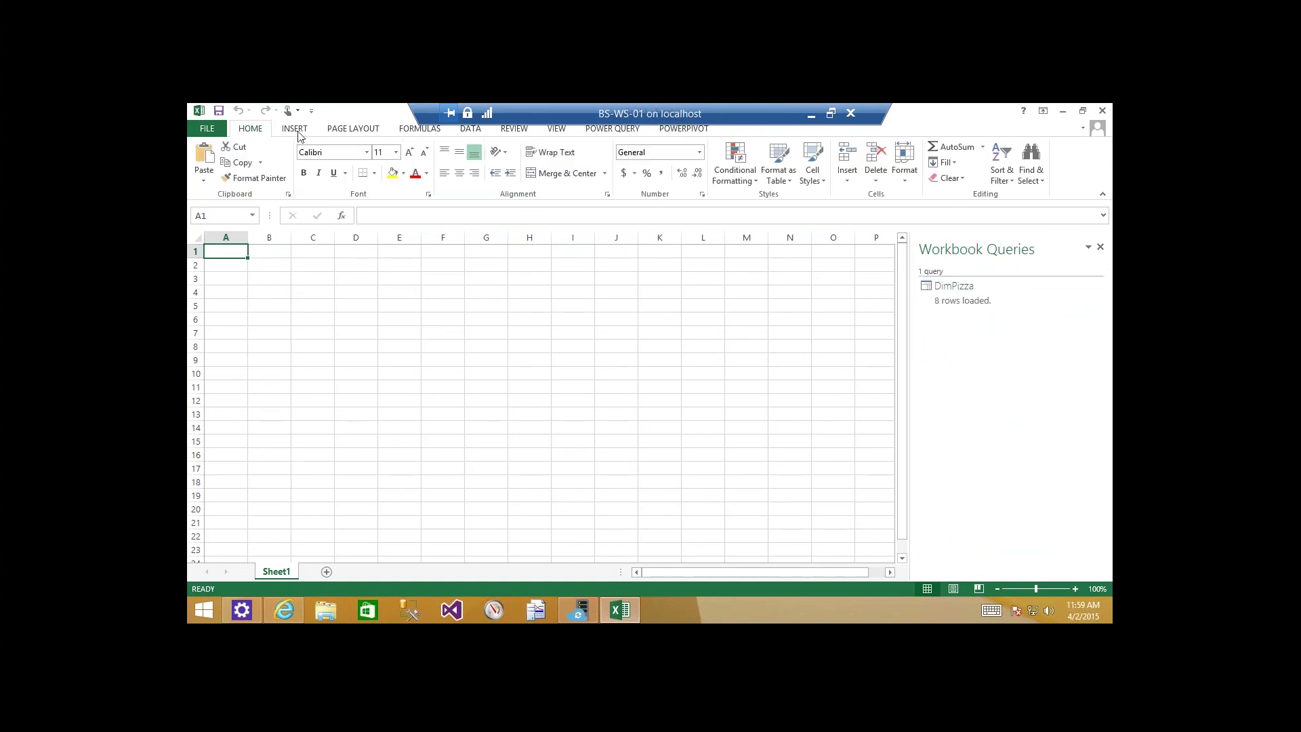
Open the DimPizza connection from DATA > Existing Connections, then cancel the import.
left_click(470, 129)
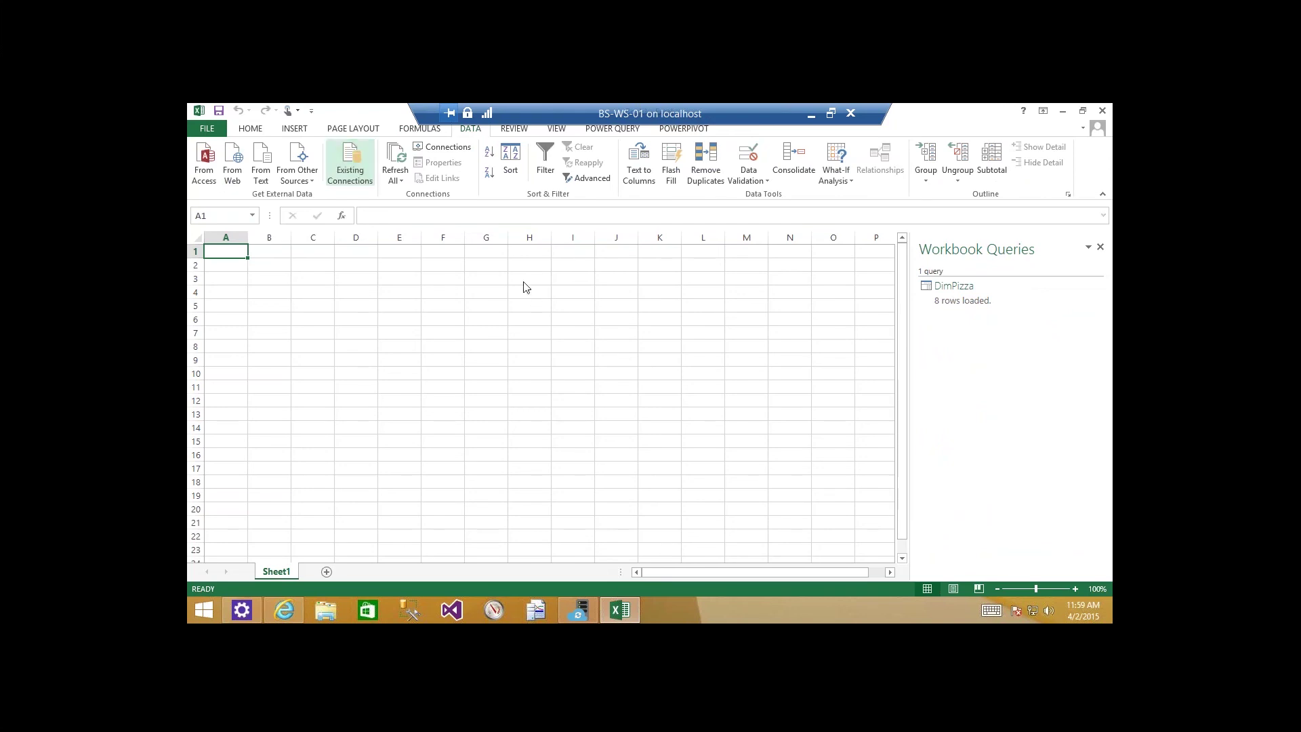
double_click(591, 301)
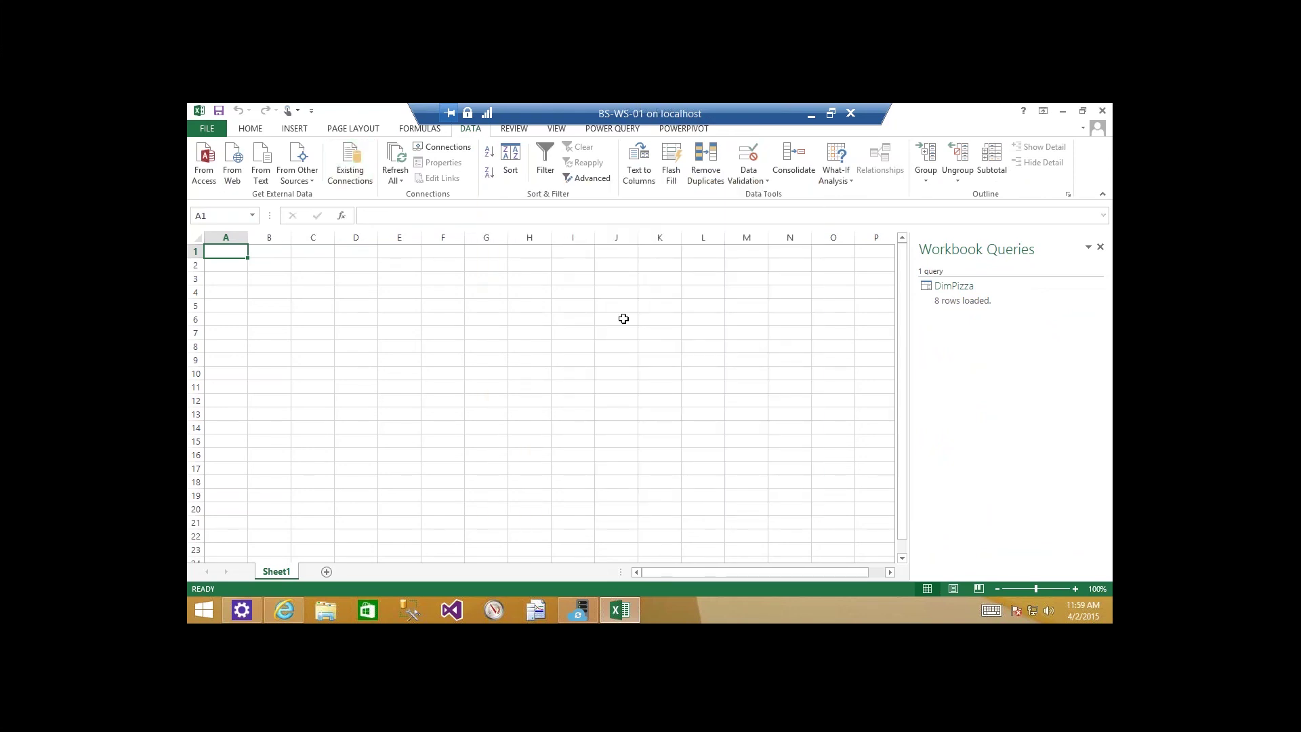
left_click(715, 407)
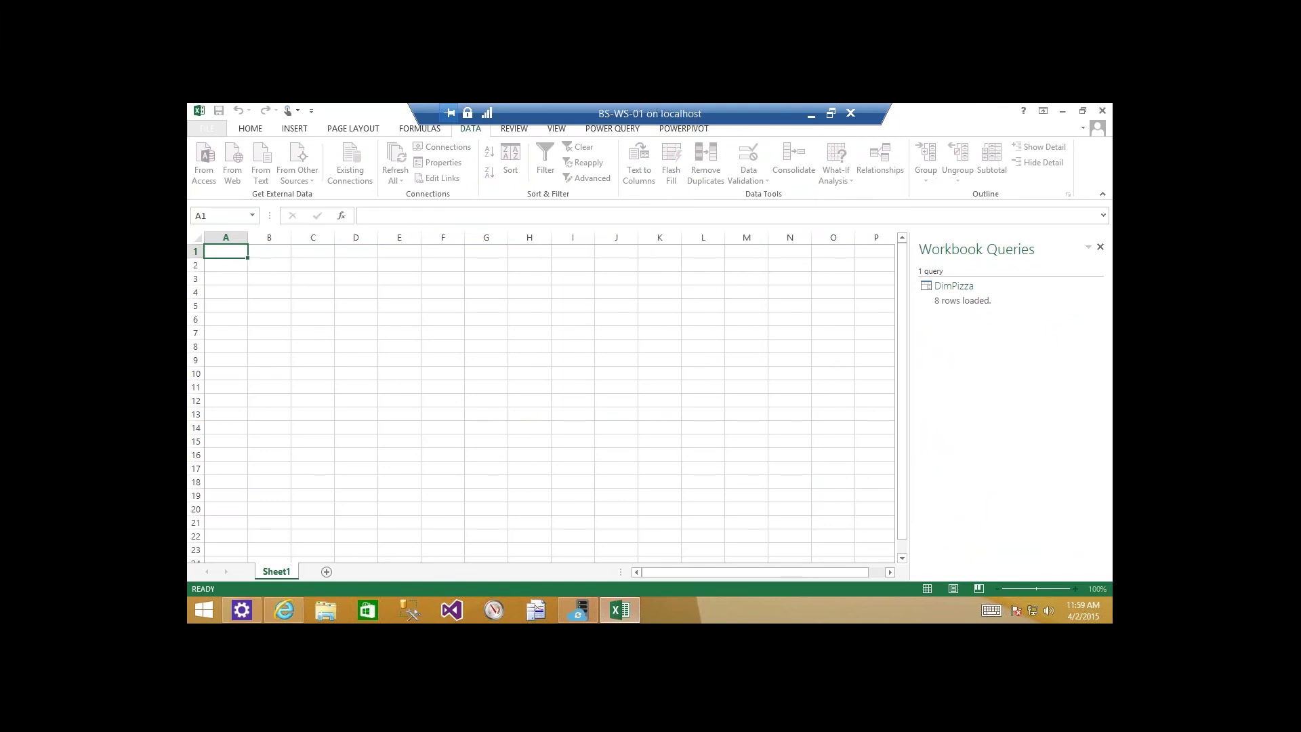
Select and copy the connection string from DimPizza's connection properties Definition tab.
left_click(368, 163)
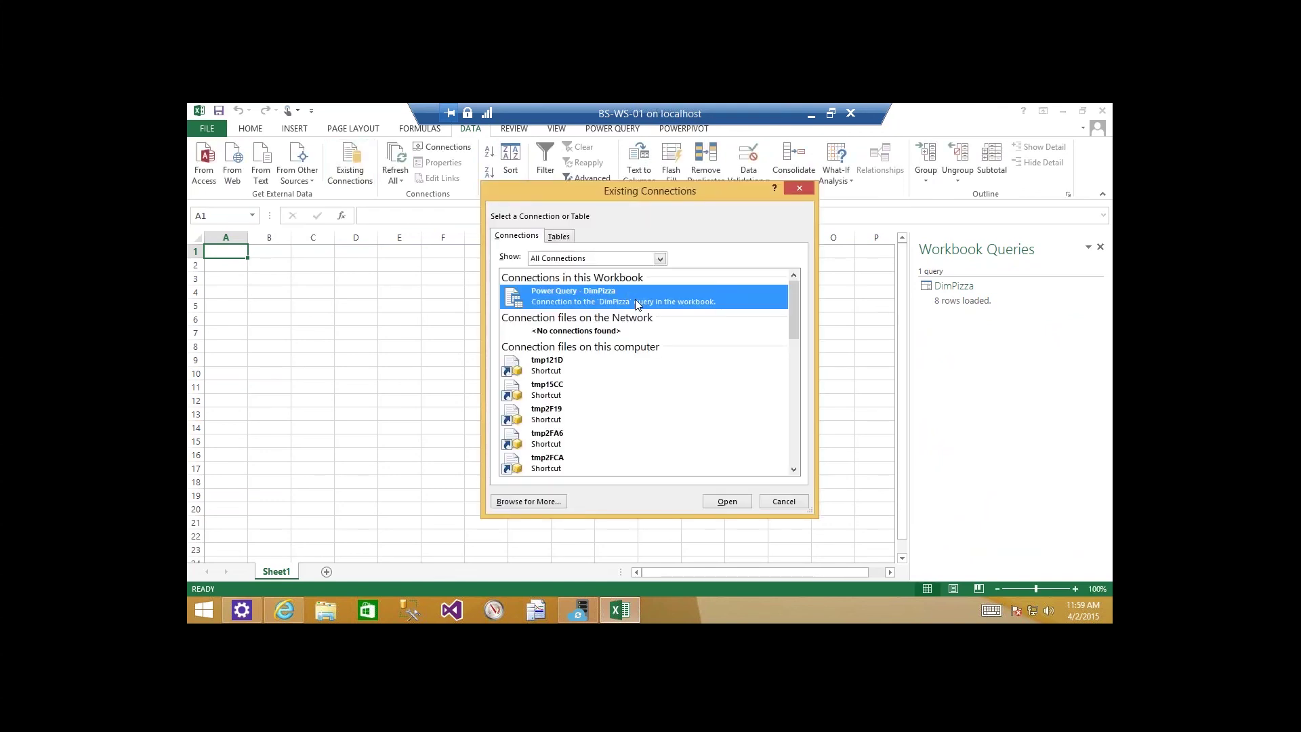
right_click(635, 300)
left_click(629, 309)
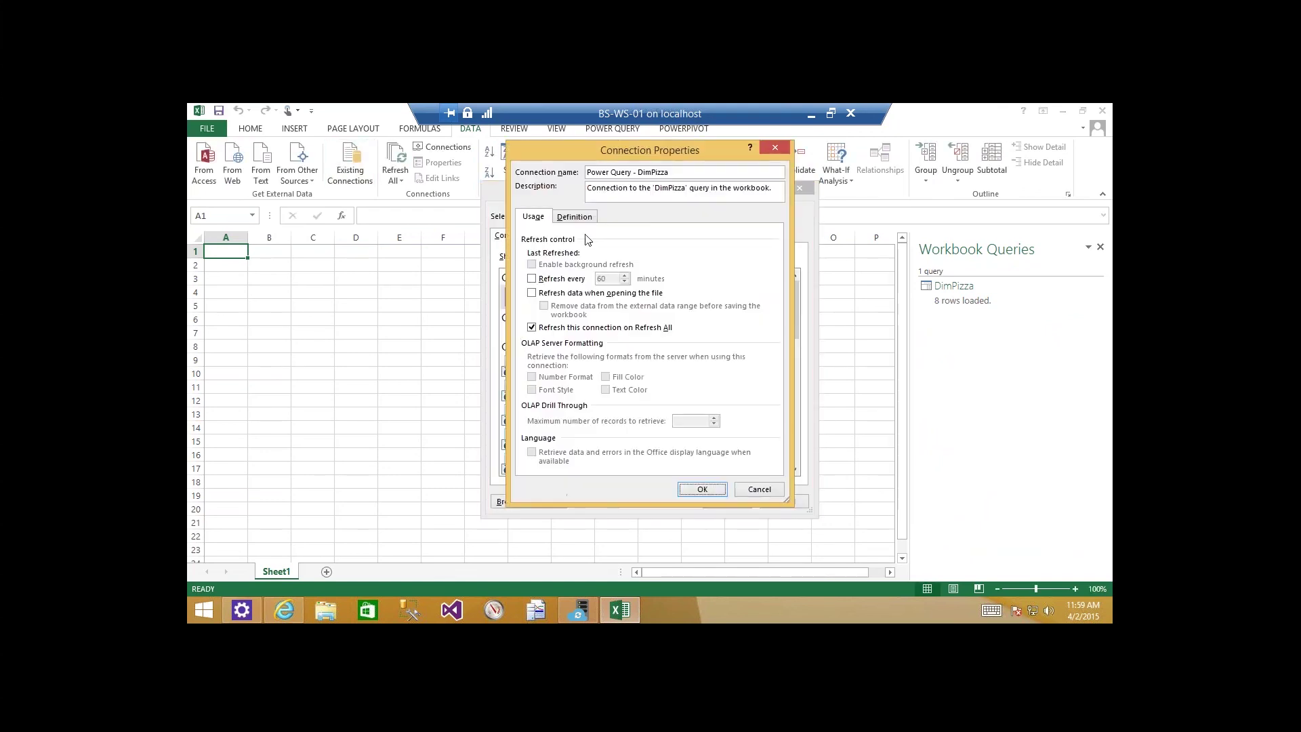
left_click(575, 216)
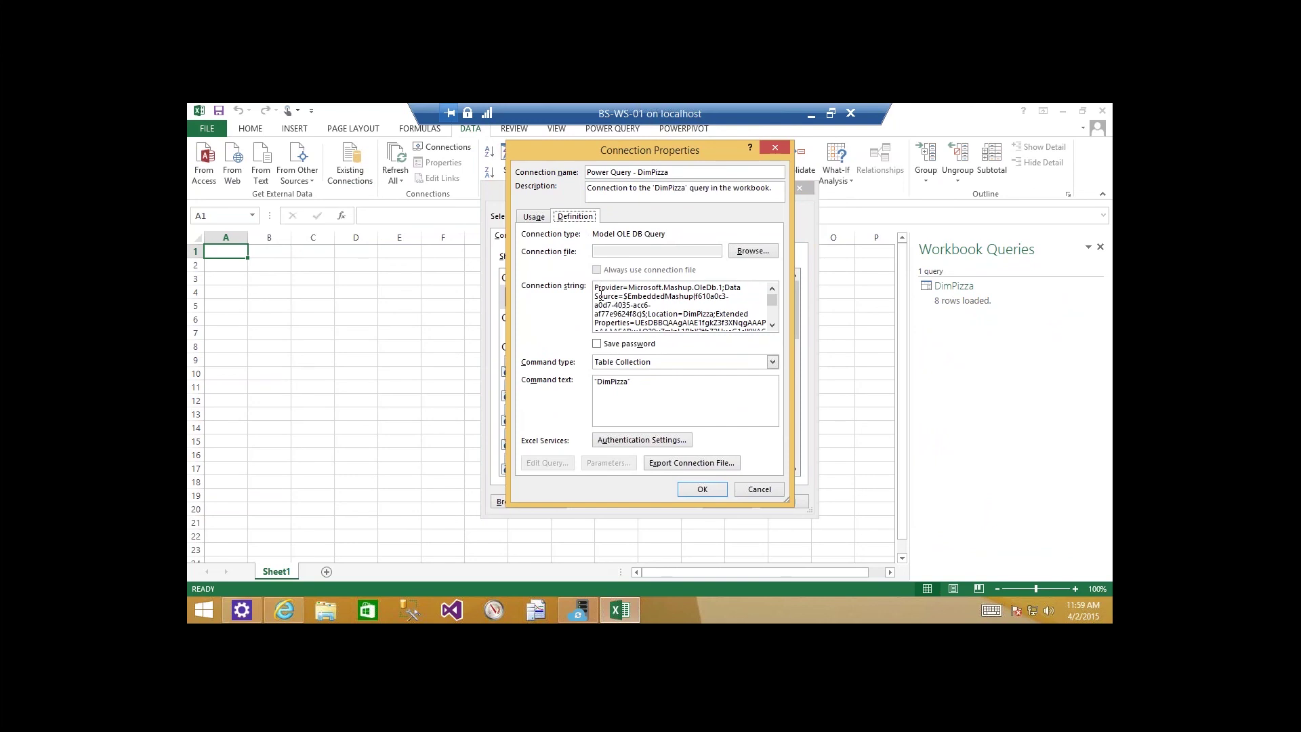
left_click(601, 288)
key("ctrl+a")
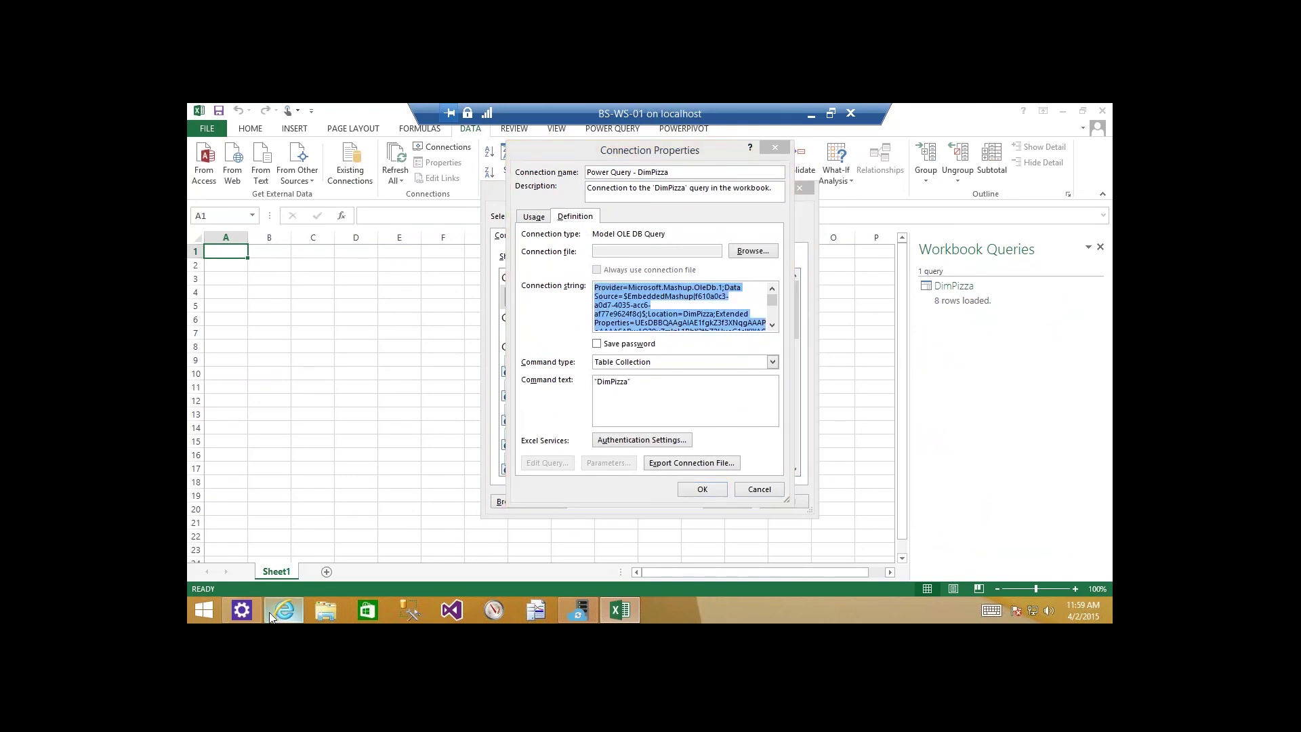
left_click(271, 612)
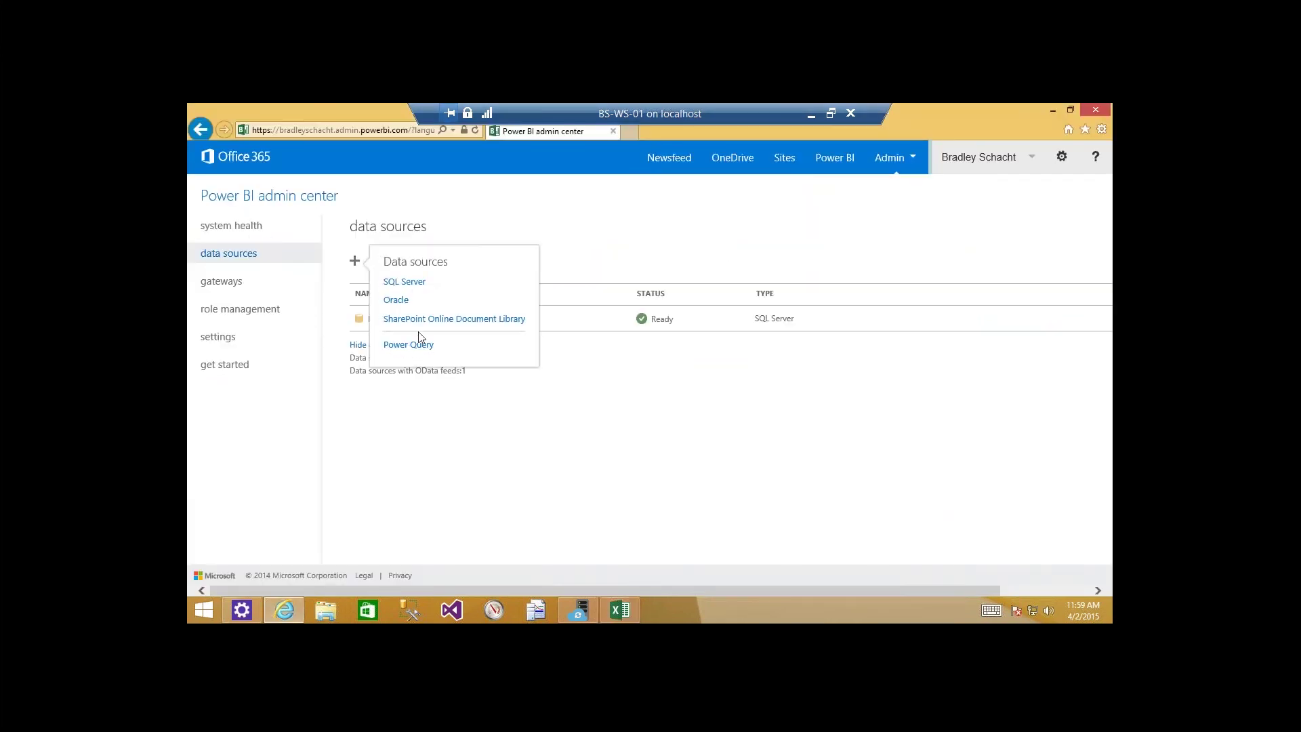
Add a new Power Query data source and paste DimPizza's connection string into it.
left_click(422, 345)
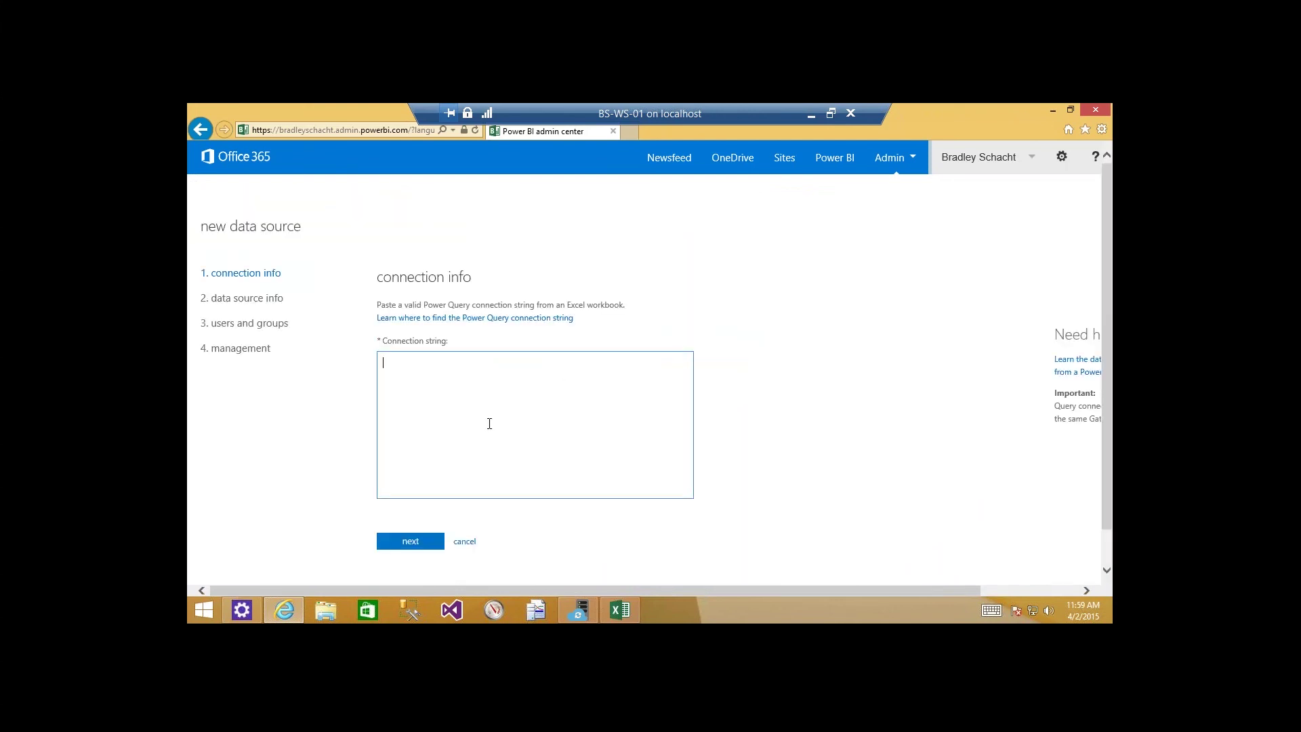
key("ctrl+v")
scroll(489, 426, "up", 4)
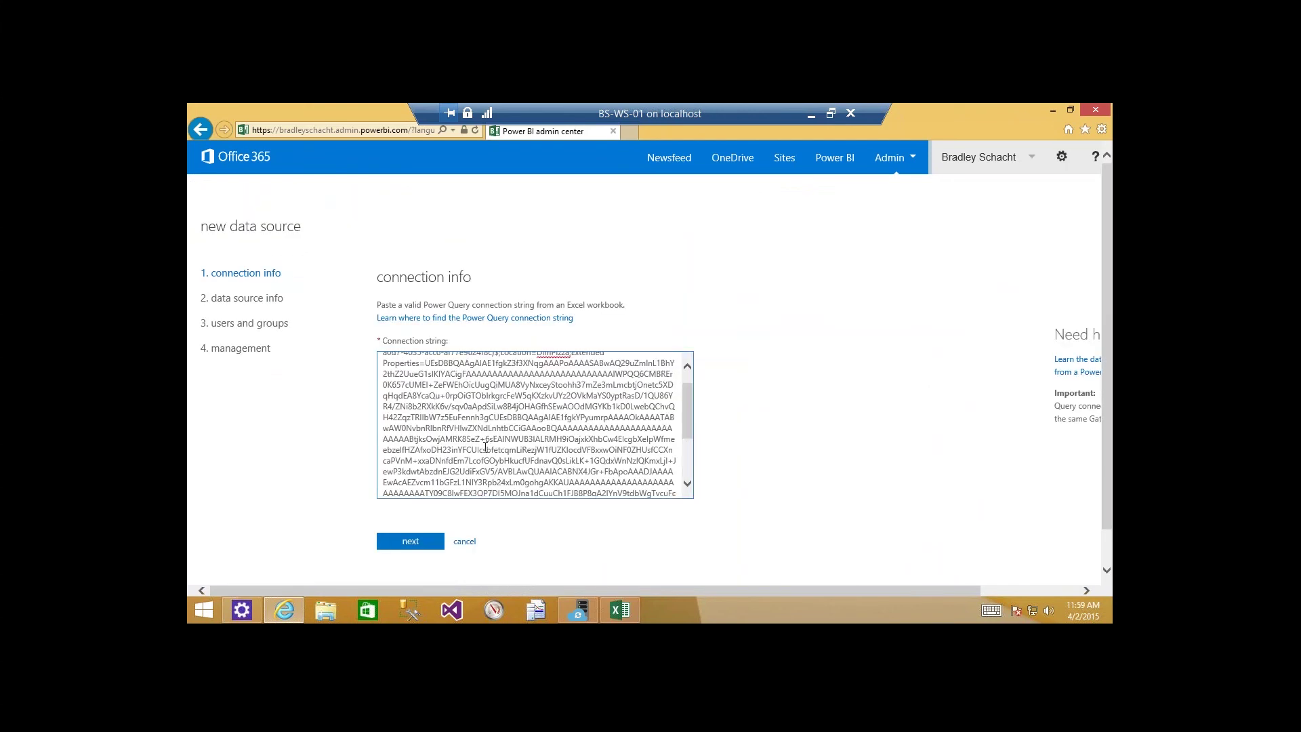
scroll(484, 460, "down", 4)
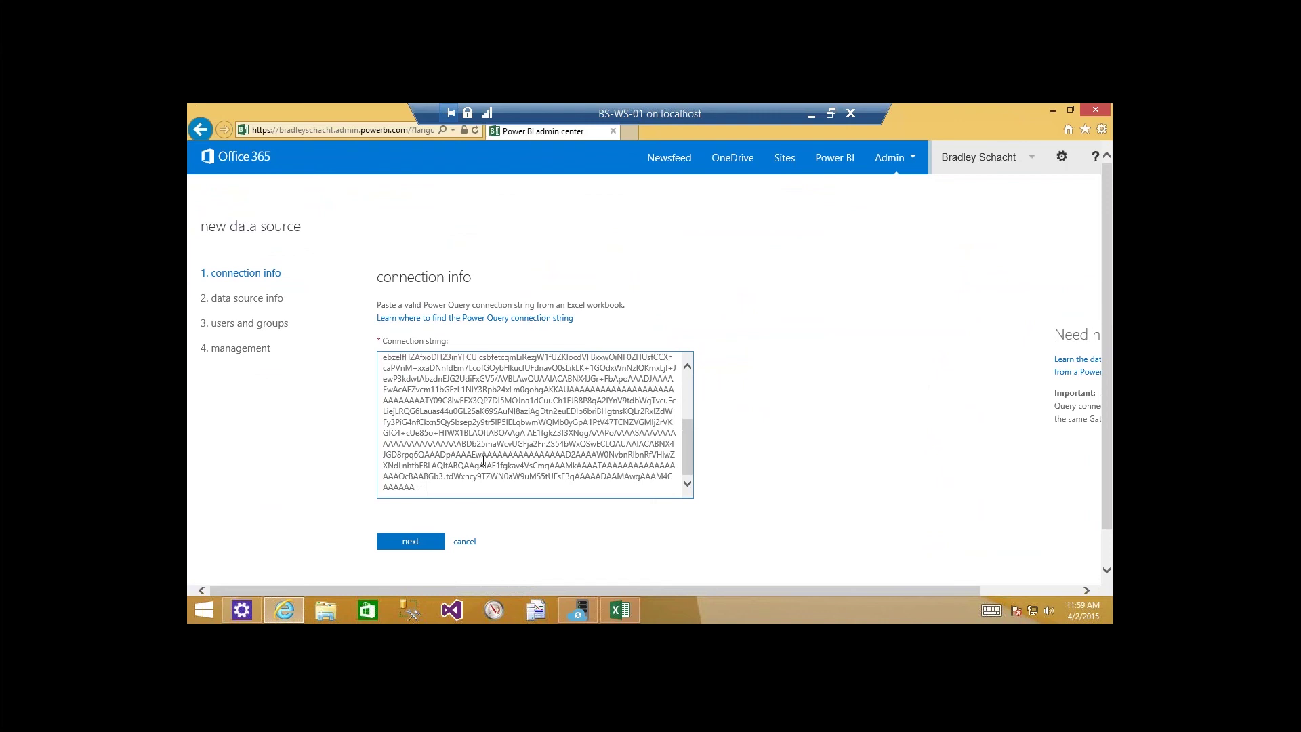